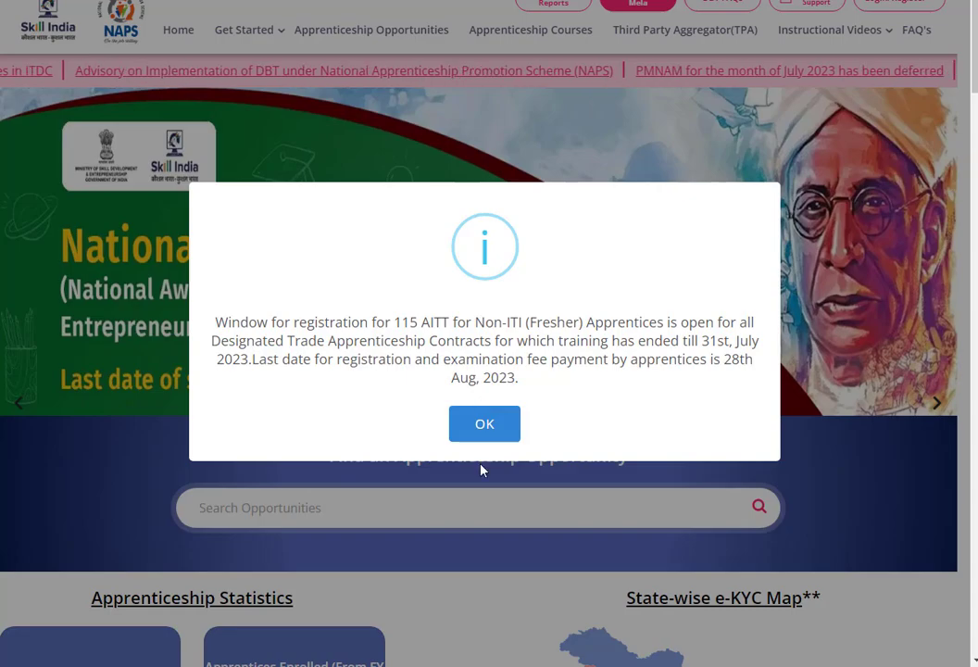
{"action": "left_click", "coordinate": [492, 426]}
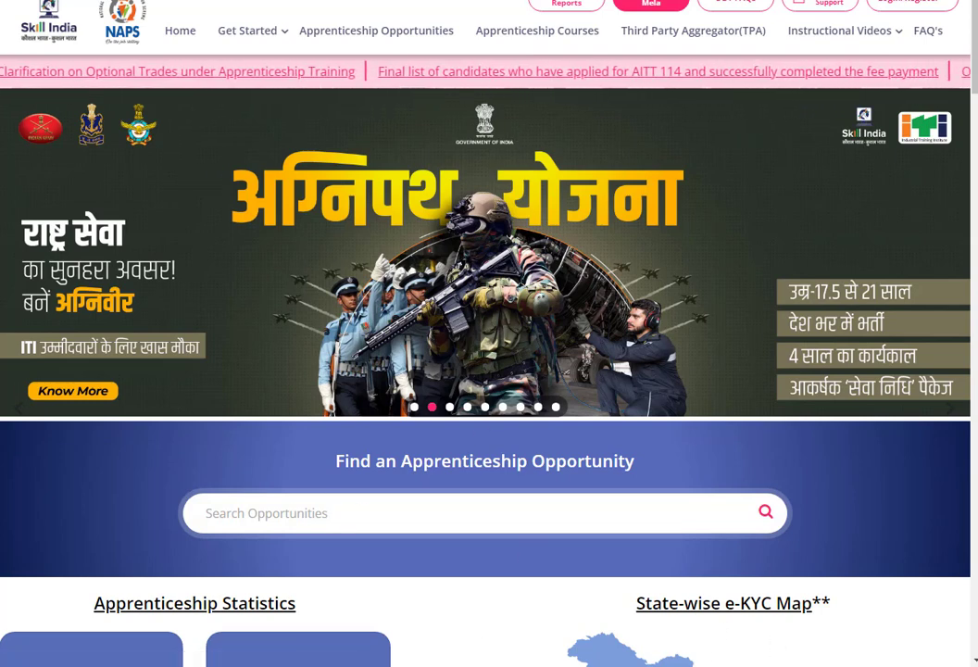
{"action": "left_click", "coordinate": [788, 648]}
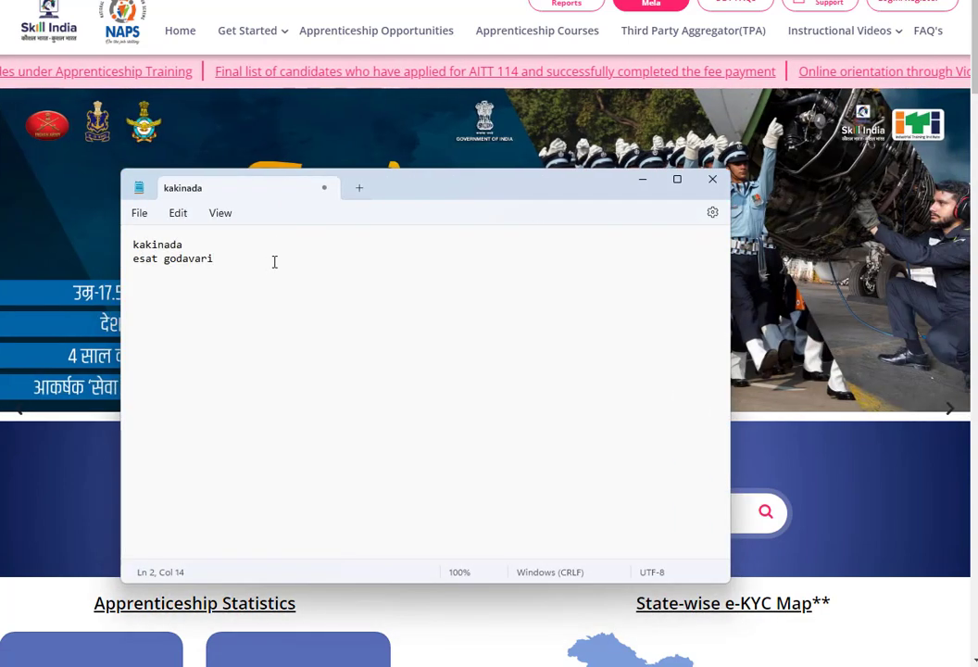
{"action": "key", "text": "Return"}
{"action": "key", "text": "Return"}
{"action": "key", "text": "Return"}
{"action": "type", "text": "https://www.apprenticeshipindia.gov.in/"}
{"action": "key", "text": "shift+Home"}
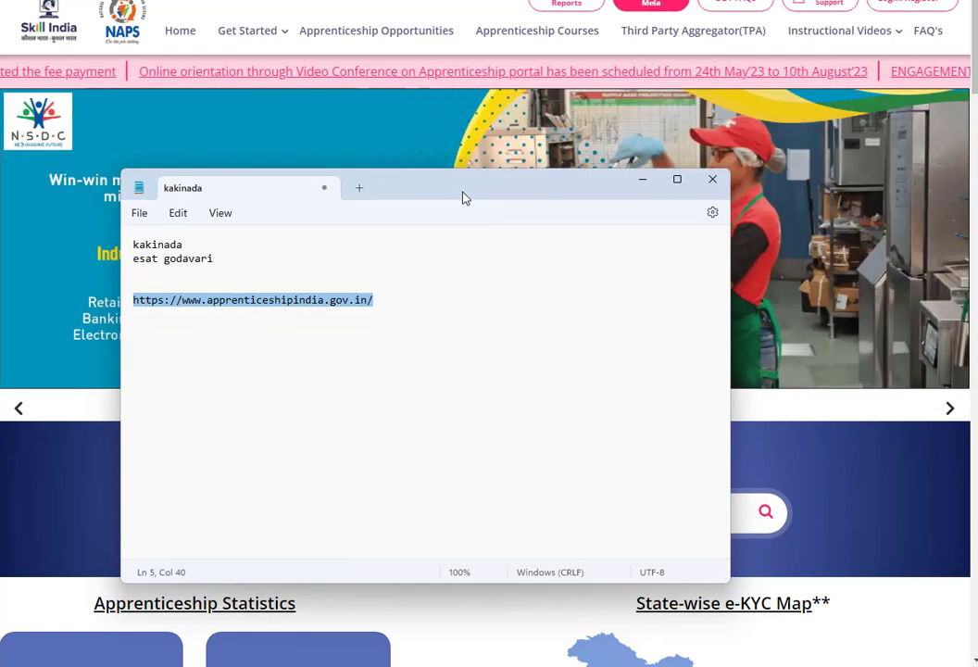
Maximize the Notepad window, enlarge its text to 400% and highlight the website address.
{"action": "left_click_drag", "start_coordinate": [463, 194], "coordinate": [521, 170]}
{"action": "double_click", "coordinate": [520, 170]}
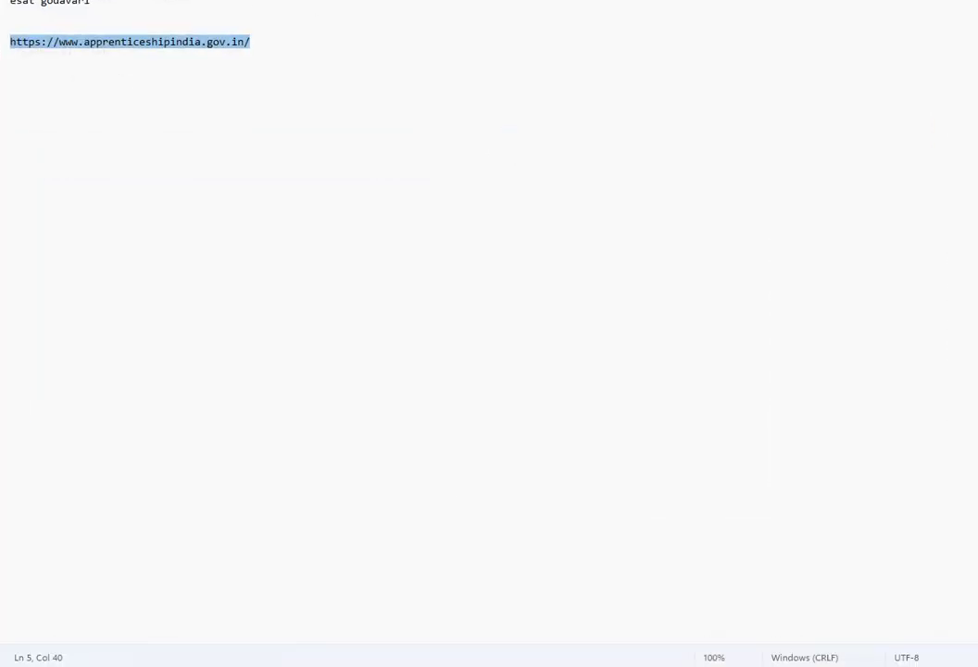
{"action": "scroll", "coordinate": [152, 56], "scroll_direction": "up", "scroll_amount": 20, "text": "ctrl"}
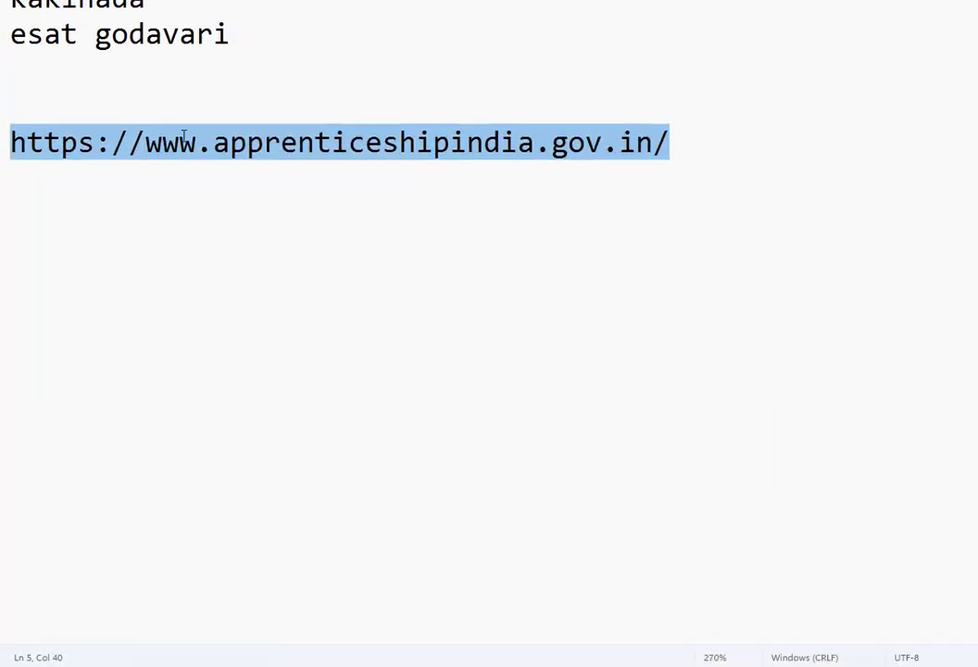
{"action": "scroll", "coordinate": [183, 141], "scroll_direction": "up", "scroll_amount": 7, "text": "ctrl"}
{"action": "left_click", "coordinate": [363, 247]}
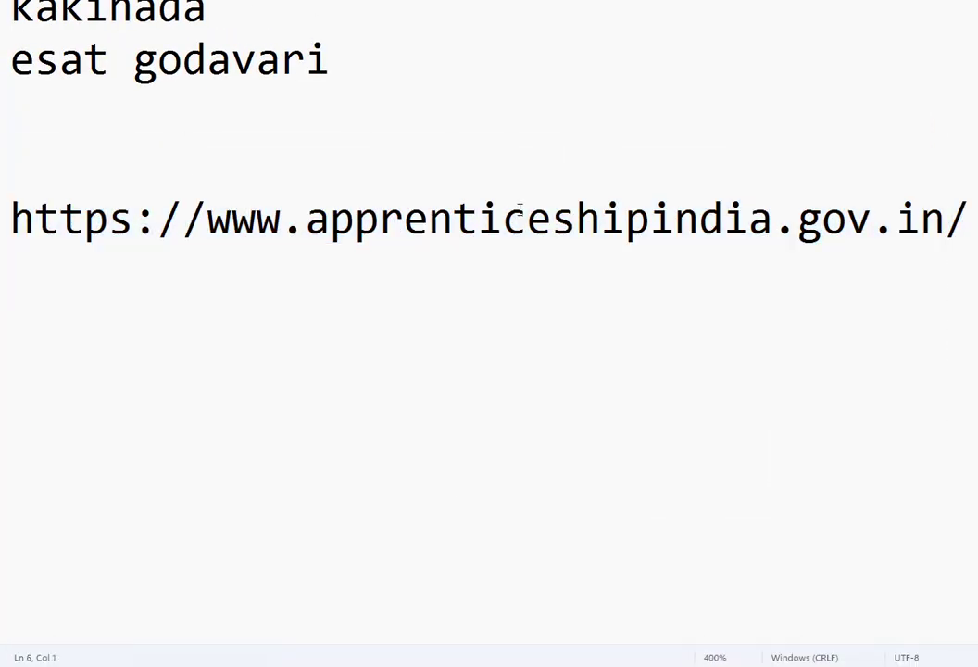
{"action": "left_click_drag", "start_coordinate": [944, 219], "coordinate": [314, 231]}
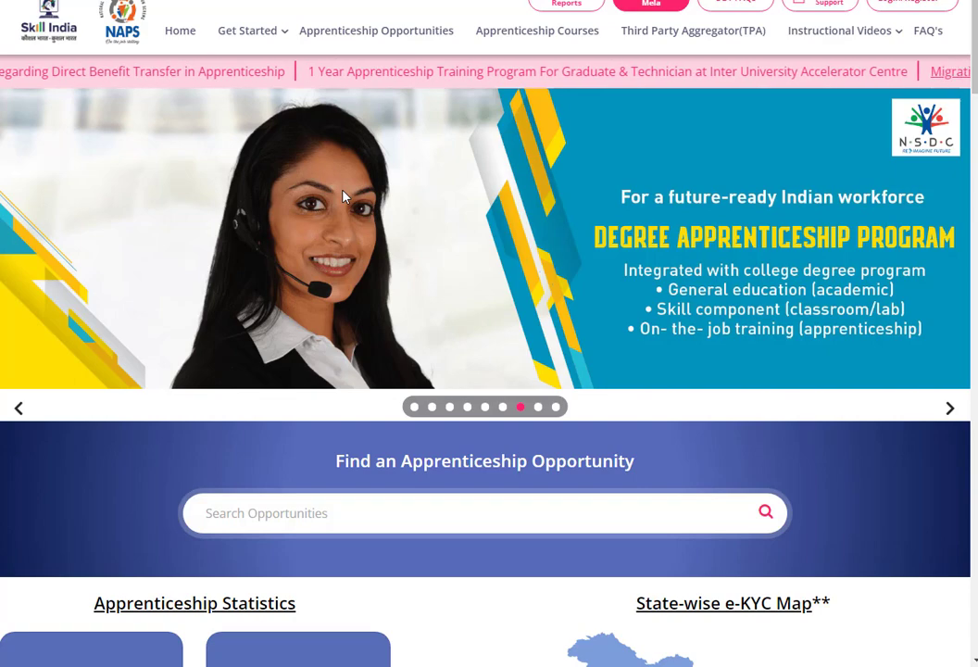
Return to the browser, enlarge the homepage and examine the sections listed in its collapsed site navigation.
{"action": "key", "text": "ctrl+plus"}
{"action": "key", "text": "ctrl+plus"}
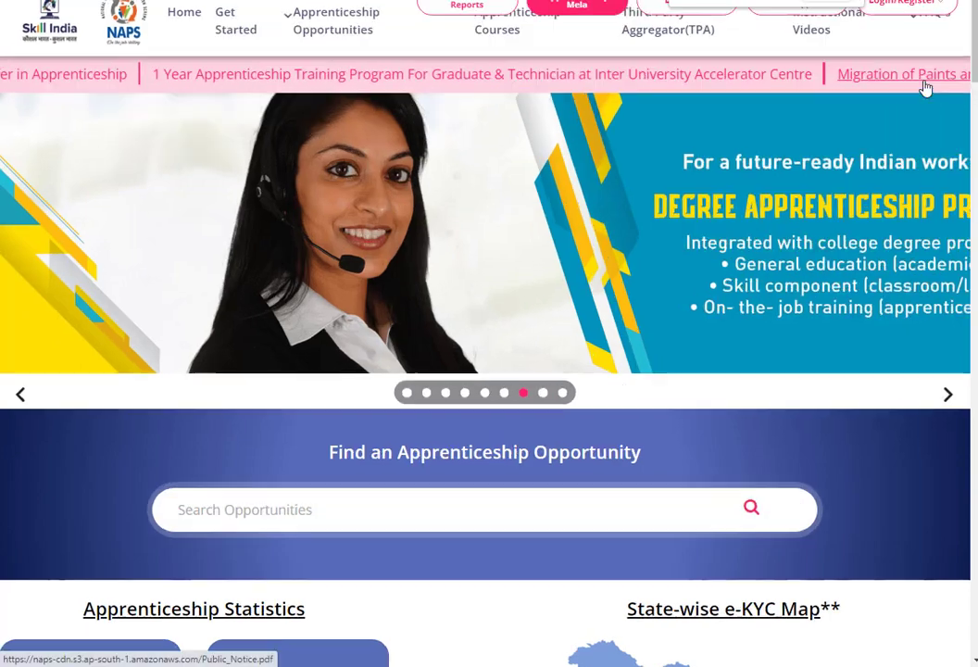
{"action": "left_click", "coordinate": [907, 65]}
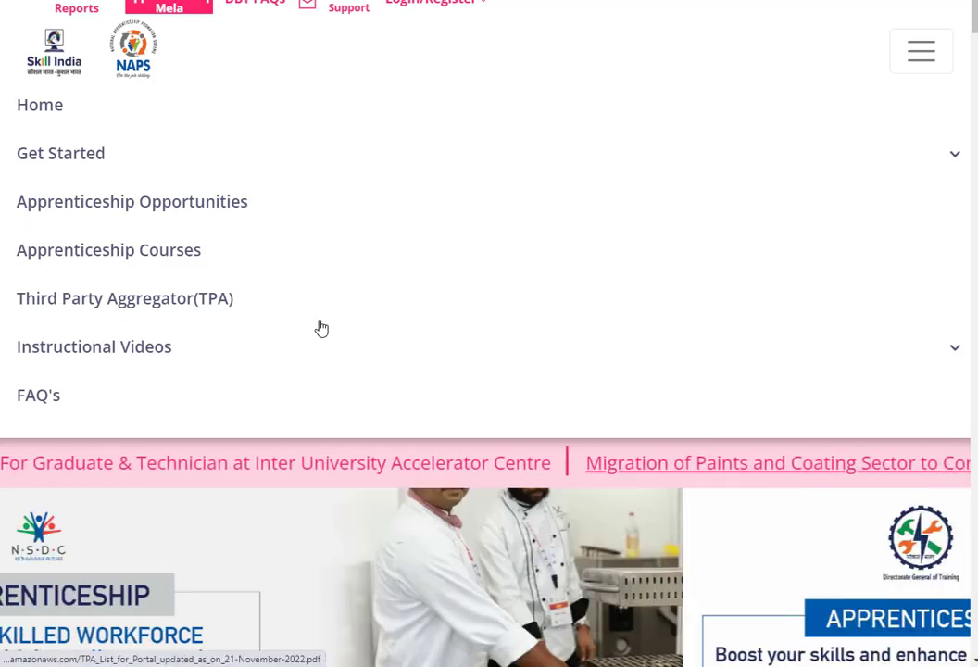
{"action": "left_click", "coordinate": [931, 64]}
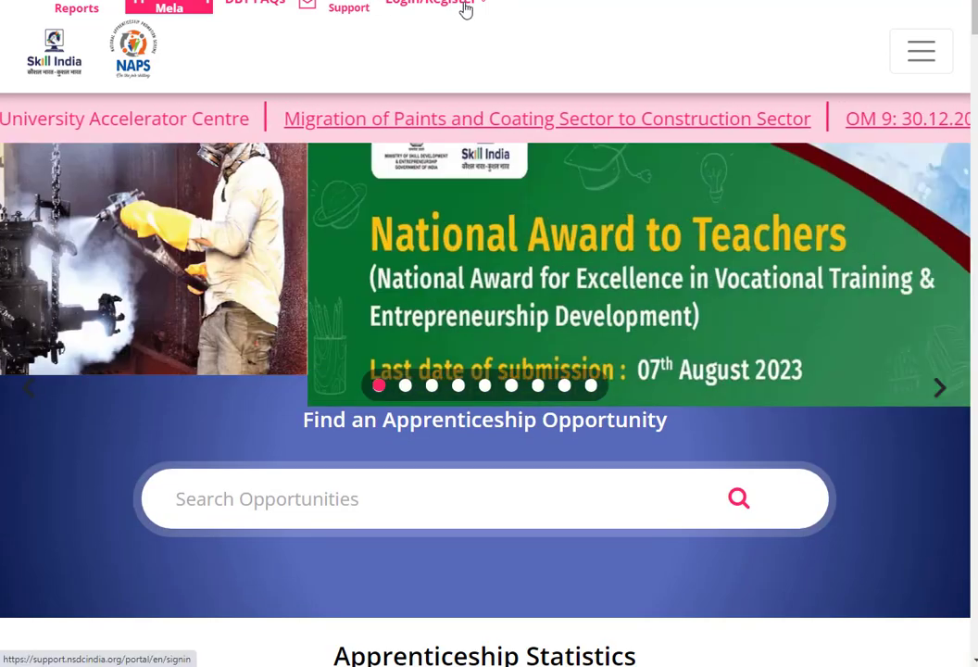
Open the Candidate page from the homepage's Login/Register options and reduce the page zoom.
{"action": "mouse_move", "coordinate": [467, 9]}
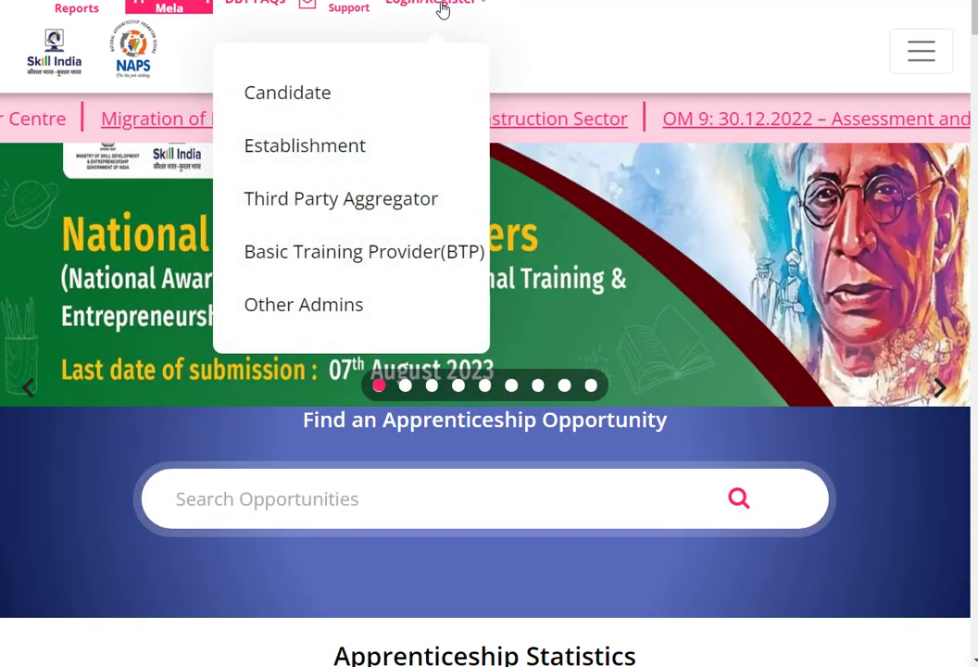
{"action": "key", "text": "ctrl+plus"}
{"action": "key", "text": "ctrl+plus"}
{"action": "key", "text": "ctrl+plus"}
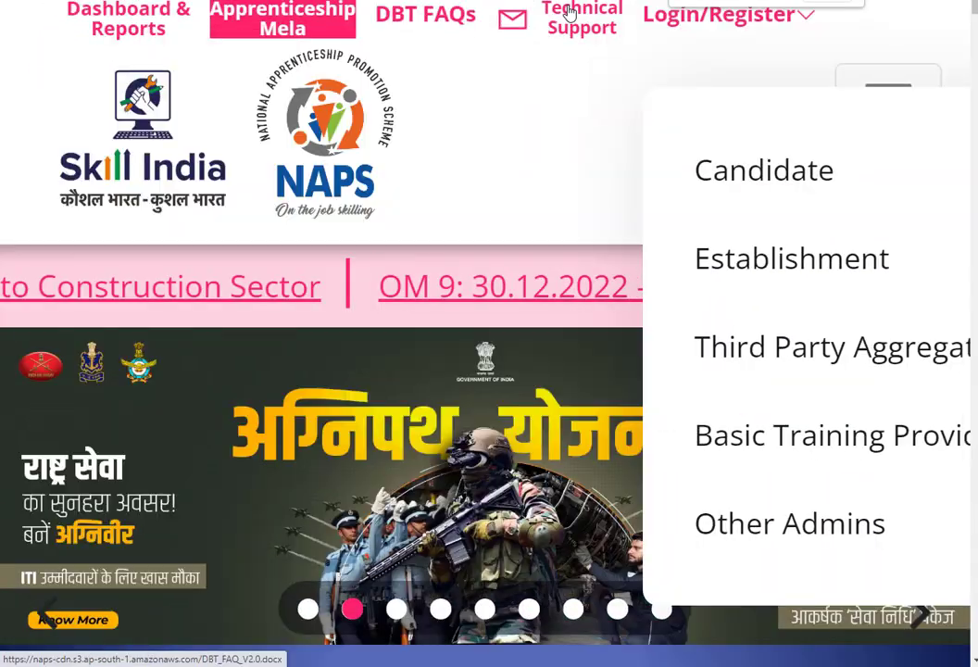
{"action": "left_click", "coordinate": [806, 23]}
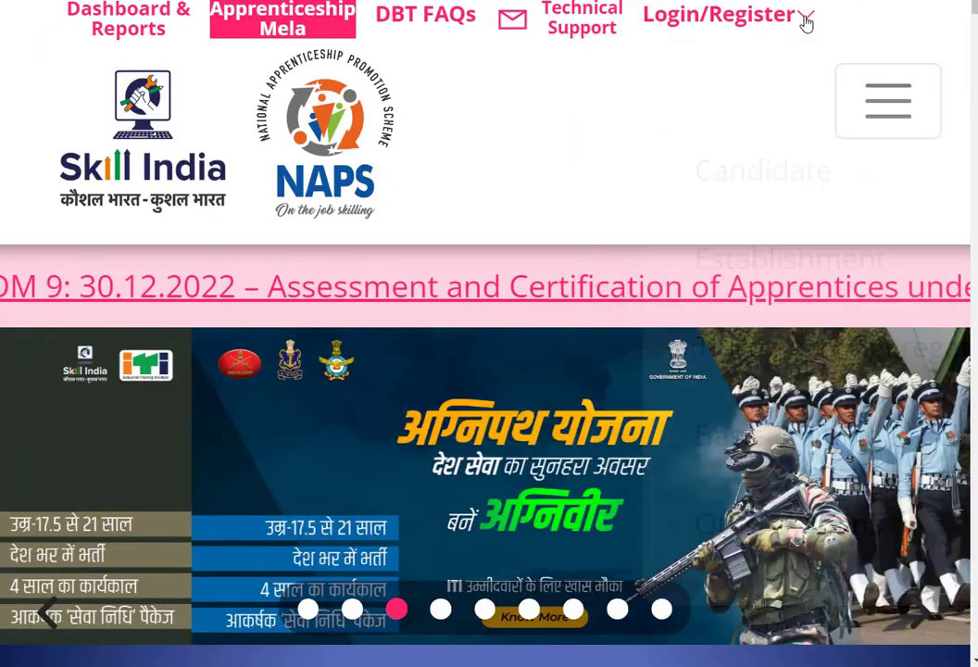
{"action": "left_click", "coordinate": [806, 23]}
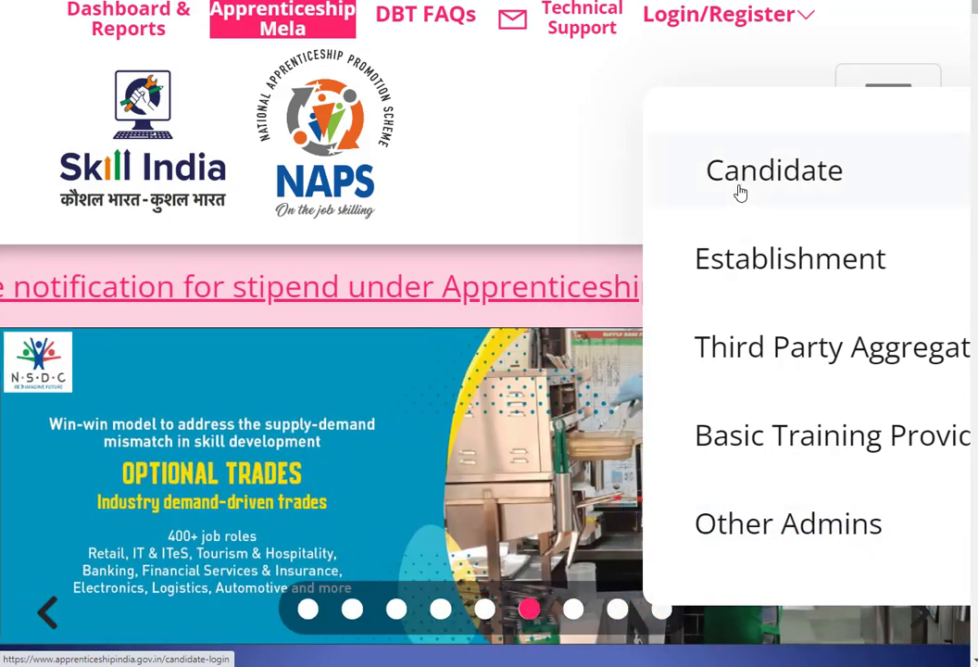
{"action": "left_click", "coordinate": [740, 192]}
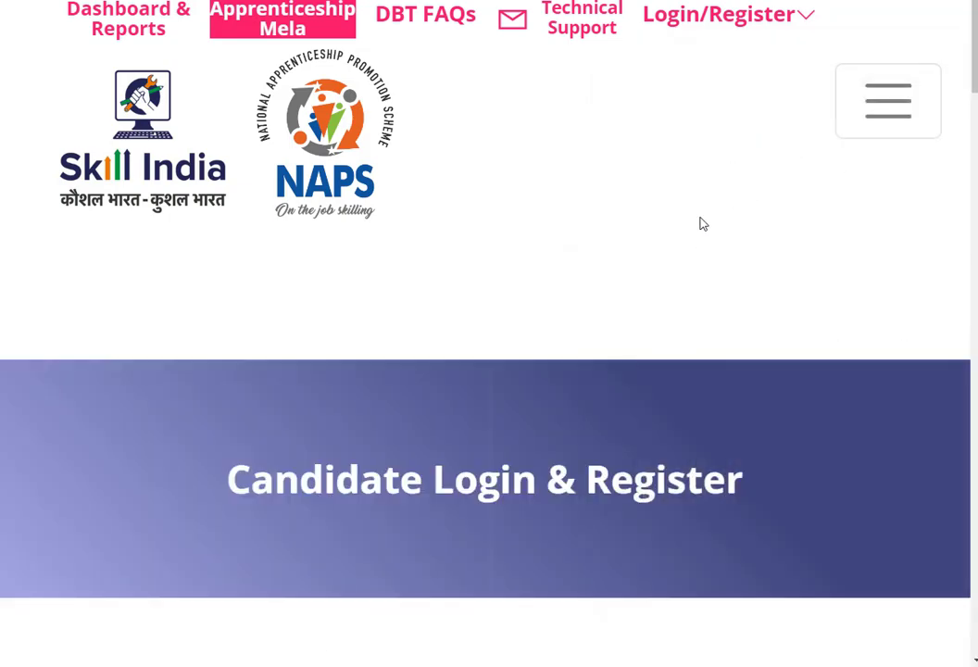
{"action": "left_click", "coordinate": [837, 1]}
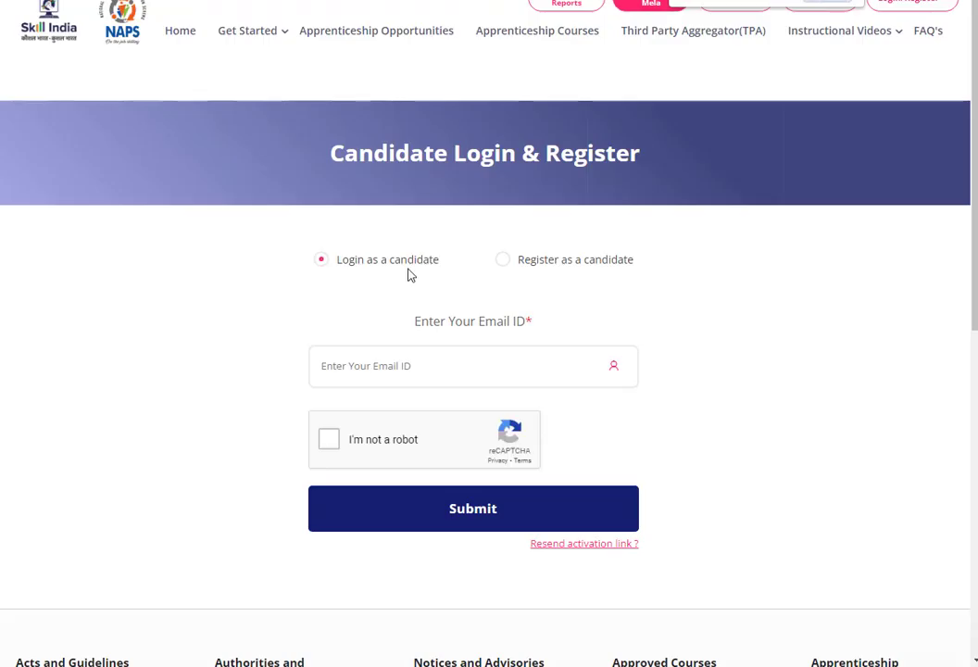
Examine the candidate login form, view the Register as a candidate form, and switch back to Login as a candidate.
{"action": "scroll", "coordinate": [506, 299], "scroll_direction": "up", "scroll_amount": 2}
{"action": "scroll", "coordinate": [506, 299], "scroll_direction": "up", "scroll_amount": 1}
{"action": "scroll", "coordinate": [506, 299], "scroll_direction": "down", "scroll_amount": 4}
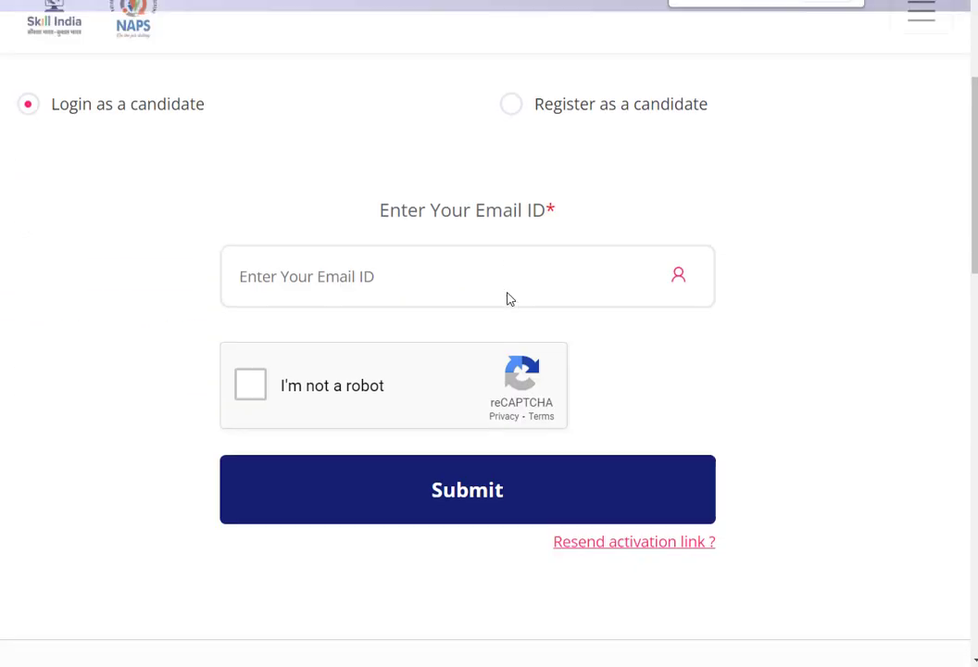
{"action": "scroll", "coordinate": [507, 300], "scroll_direction": "down", "scroll_amount": 1}
{"action": "scroll", "coordinate": [507, 299], "scroll_direction": "up", "scroll_amount": 1}
{"action": "scroll", "coordinate": [507, 299], "scroll_direction": "up", "scroll_amount": 1}
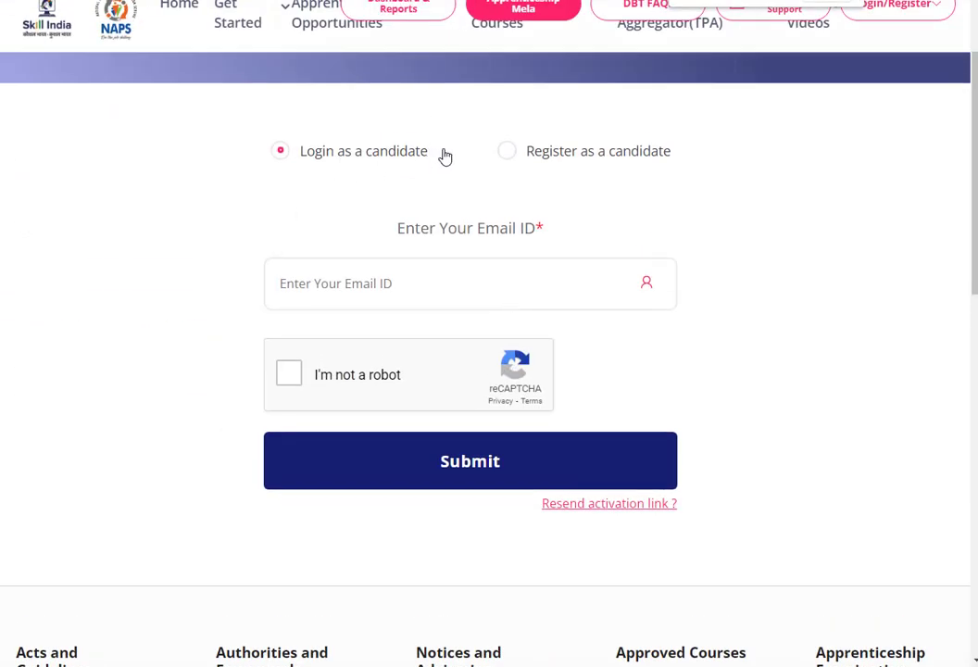
{"action": "left_click_drag", "start_coordinate": [443, 155], "coordinate": [300, 158]}
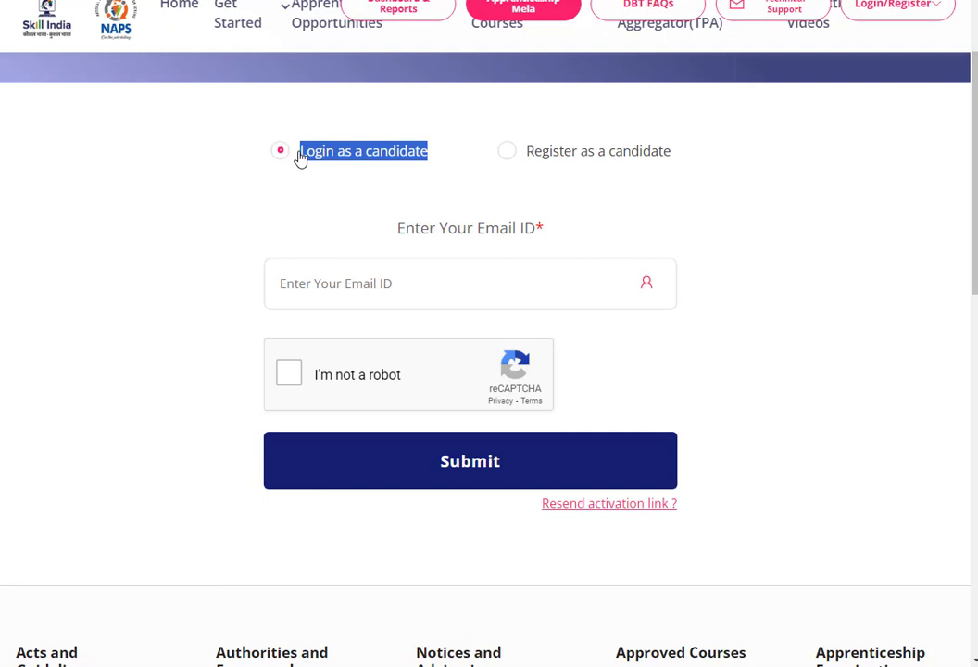
{"action": "left_click", "coordinate": [619, 153]}
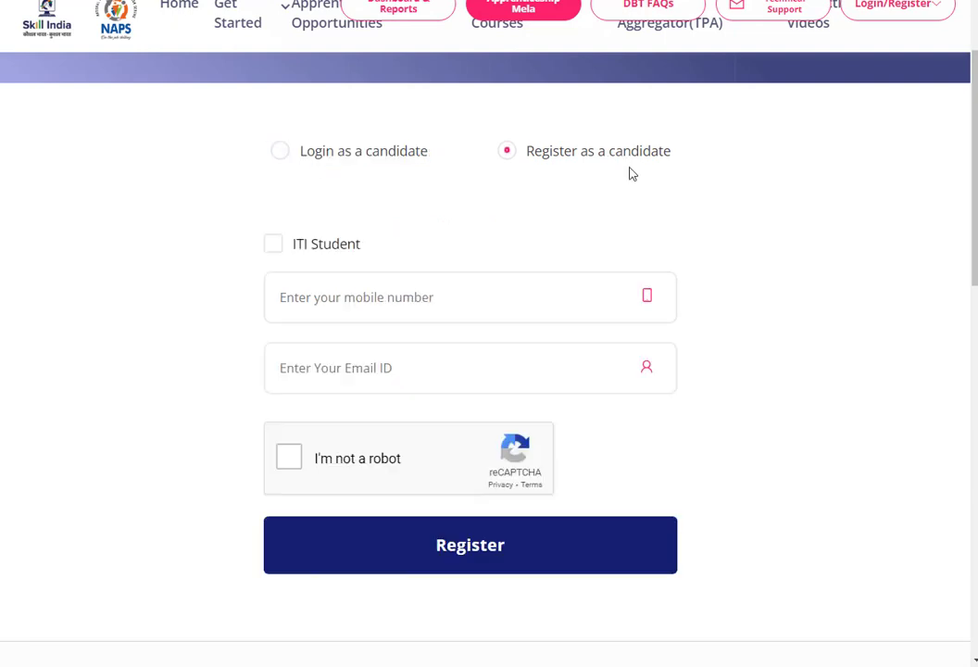
{"action": "left_click_drag", "start_coordinate": [667, 164], "coordinate": [527, 166]}
{"action": "left_click", "coordinate": [375, 163]}
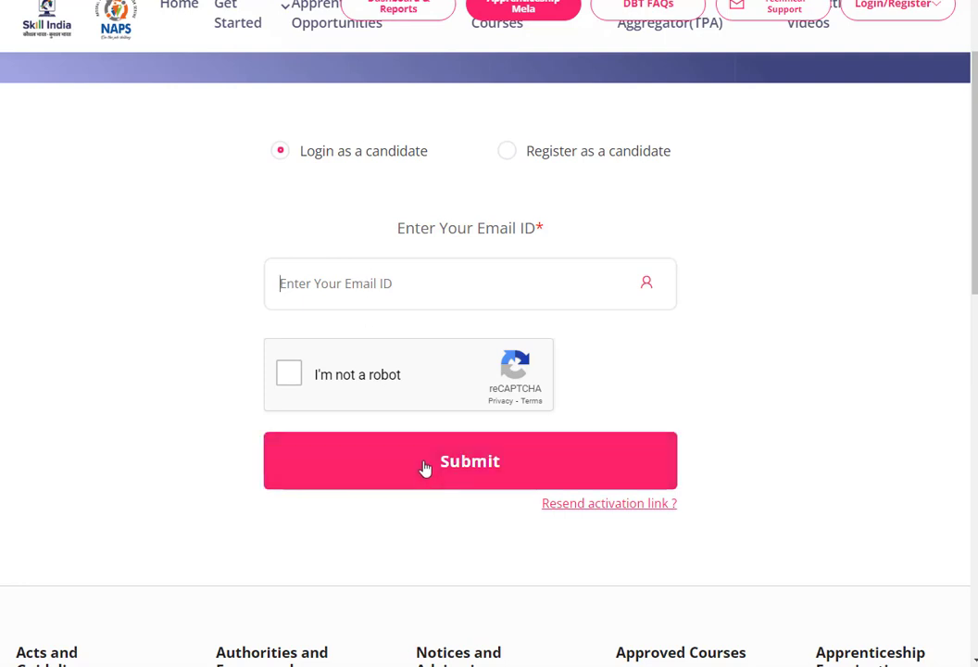
Select Register as a candidate and examine its fields with the ITI Student option on and off.
{"action": "left_click", "coordinate": [507, 156]}
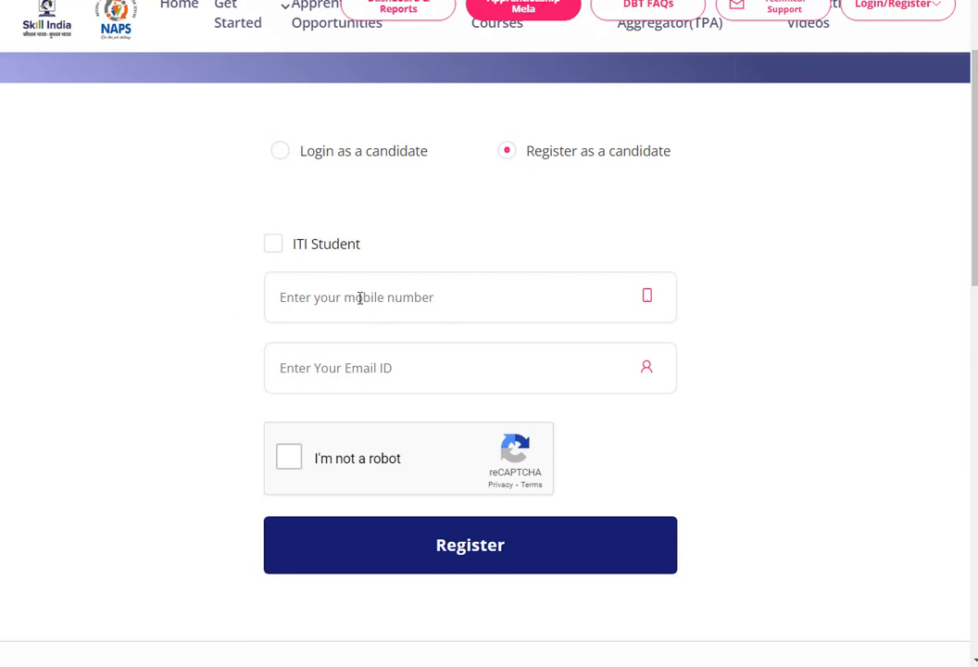
{"action": "left_click", "coordinate": [360, 387]}
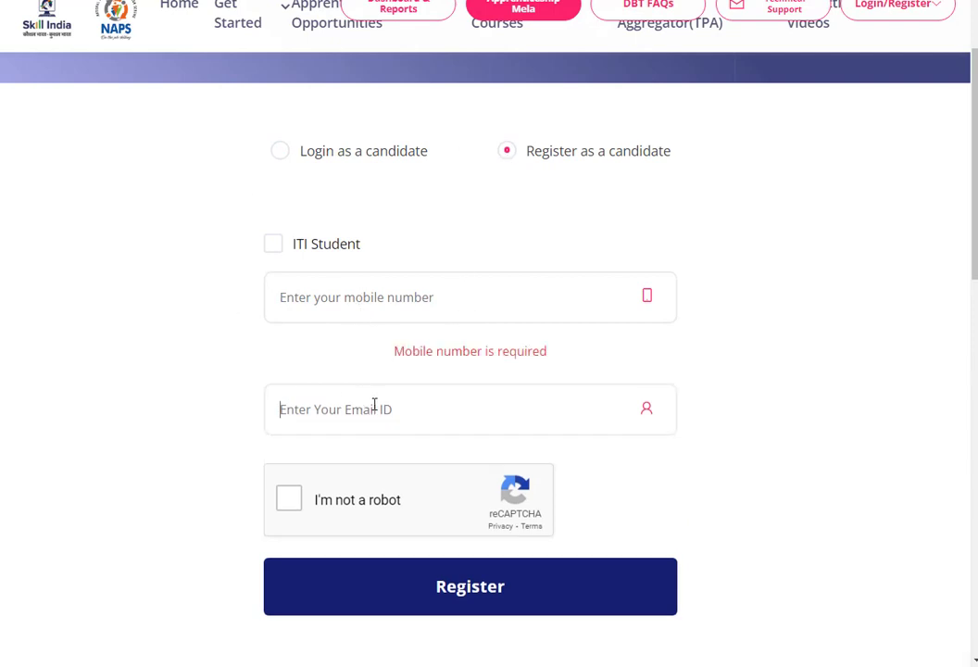
{"action": "left_click", "coordinate": [275, 246]}
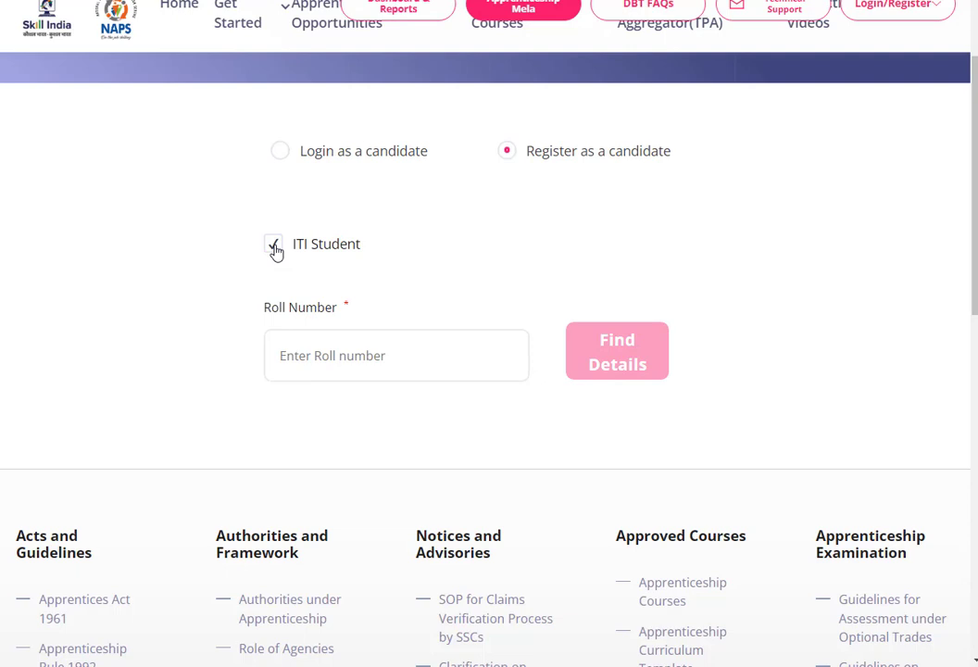
{"action": "left_click", "coordinate": [274, 246]}
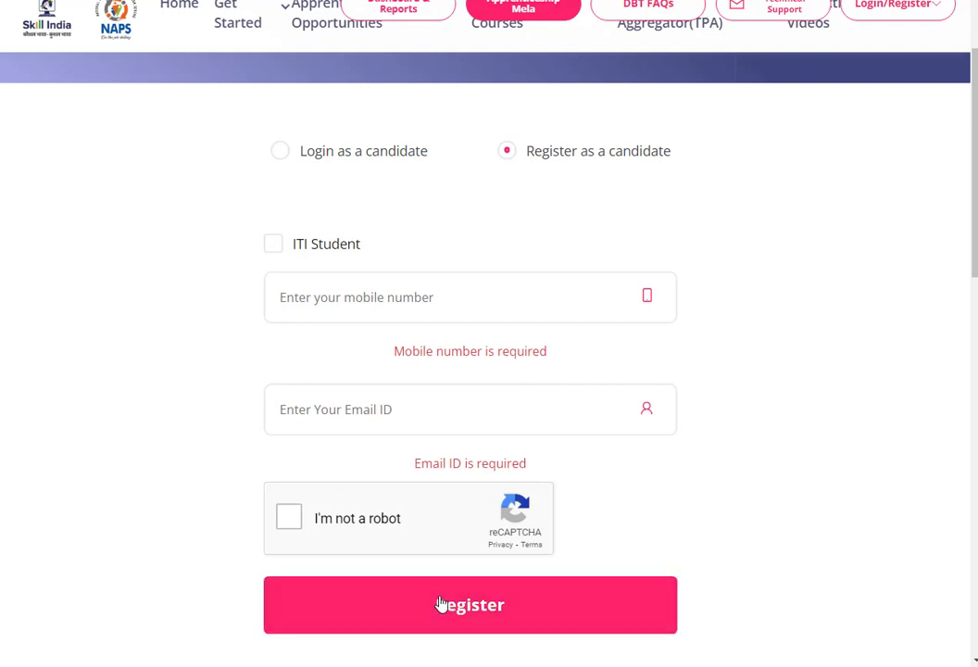
Go back from the candidate registration form to the Home page and dismiss the AITT registration notice.
{"action": "scroll", "coordinate": [441, 602], "scroll_direction": "up", "scroll_amount": 2}
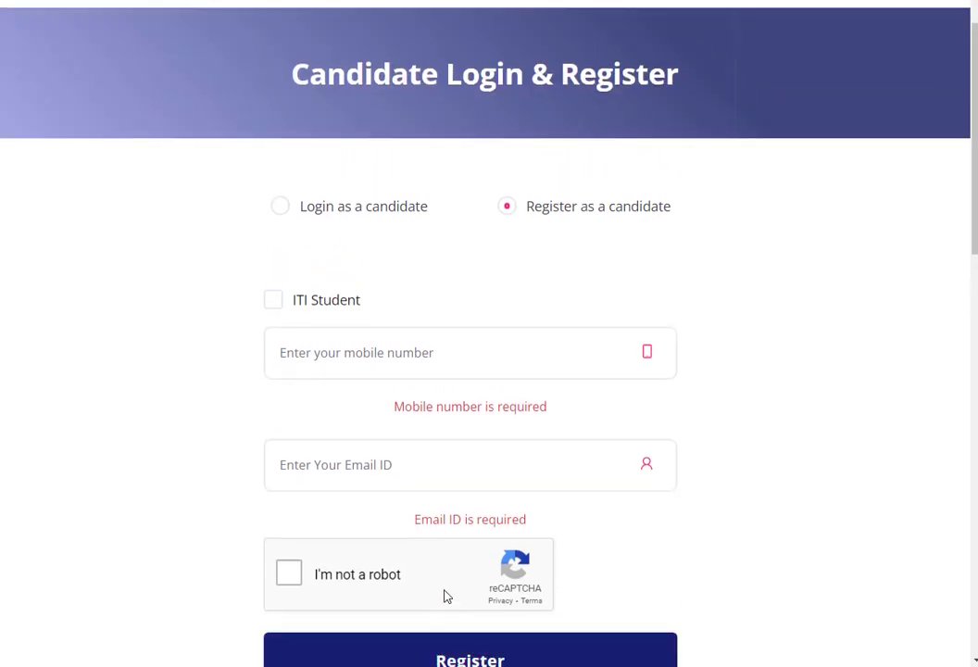
{"action": "scroll", "coordinate": [448, 581], "scroll_direction": "up", "scroll_amount": 2}
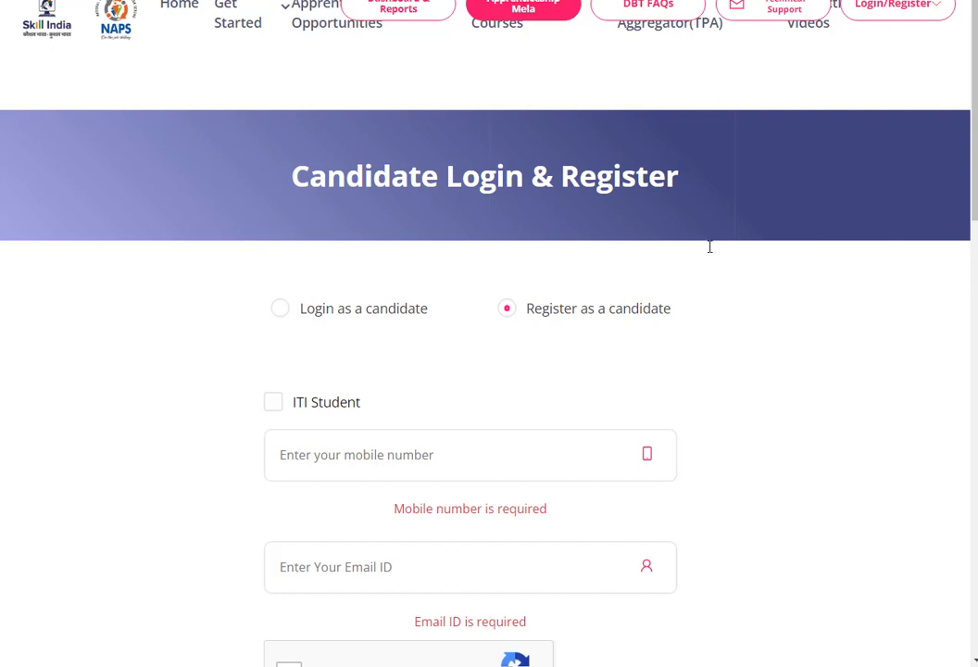
{"action": "scroll", "coordinate": [396, 251], "scroll_direction": "up", "scroll_amount": 2}
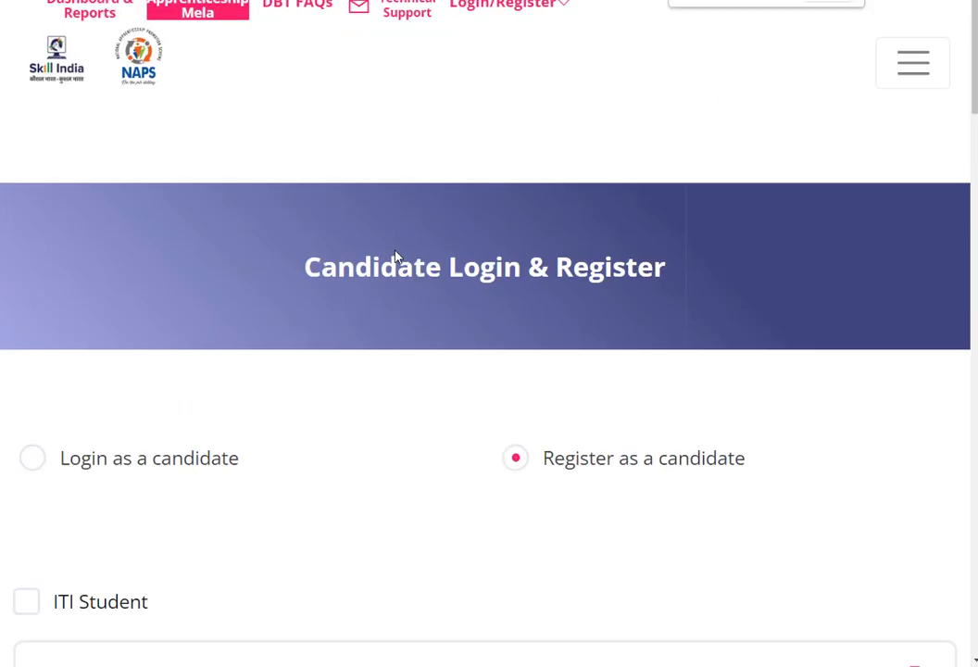
{"action": "scroll", "coordinate": [403, 336], "scroll_direction": "down", "scroll_amount": 1}
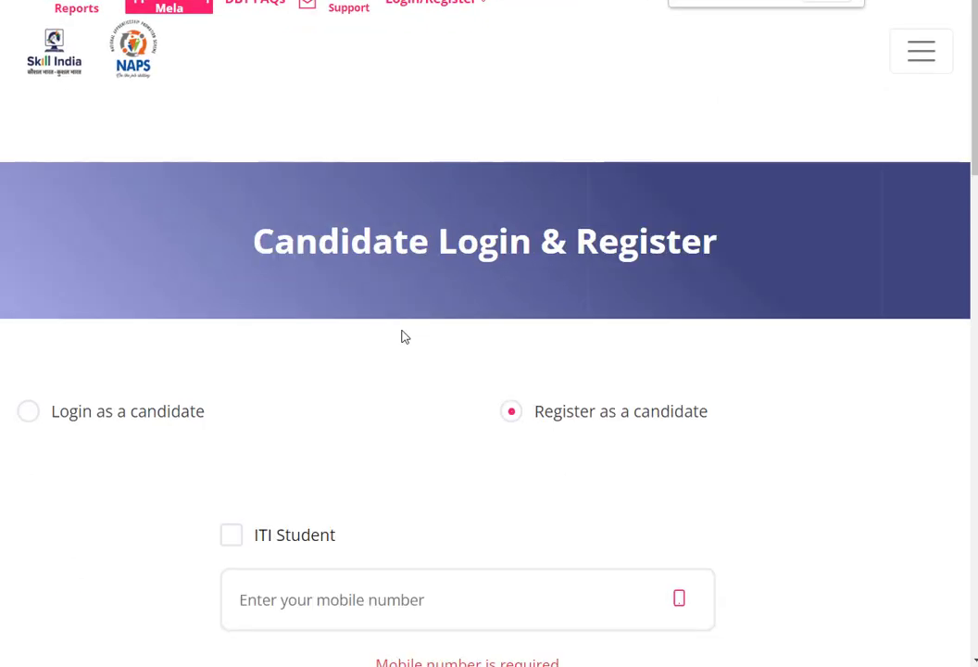
{"action": "scroll", "coordinate": [216, 188], "scroll_direction": "down", "scroll_amount": 1}
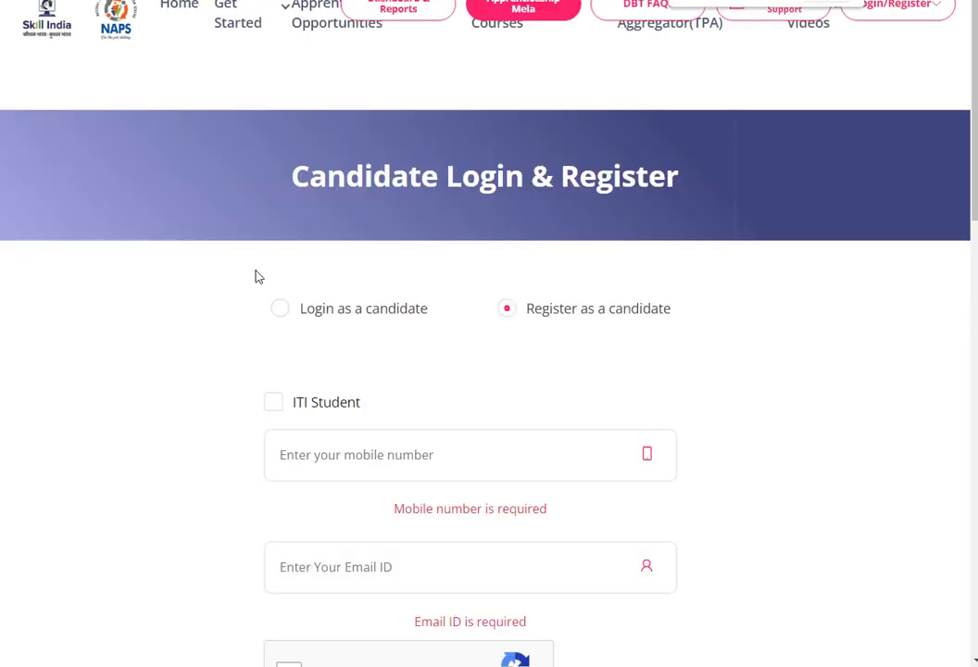
{"action": "left_click", "coordinate": [184, 11]}
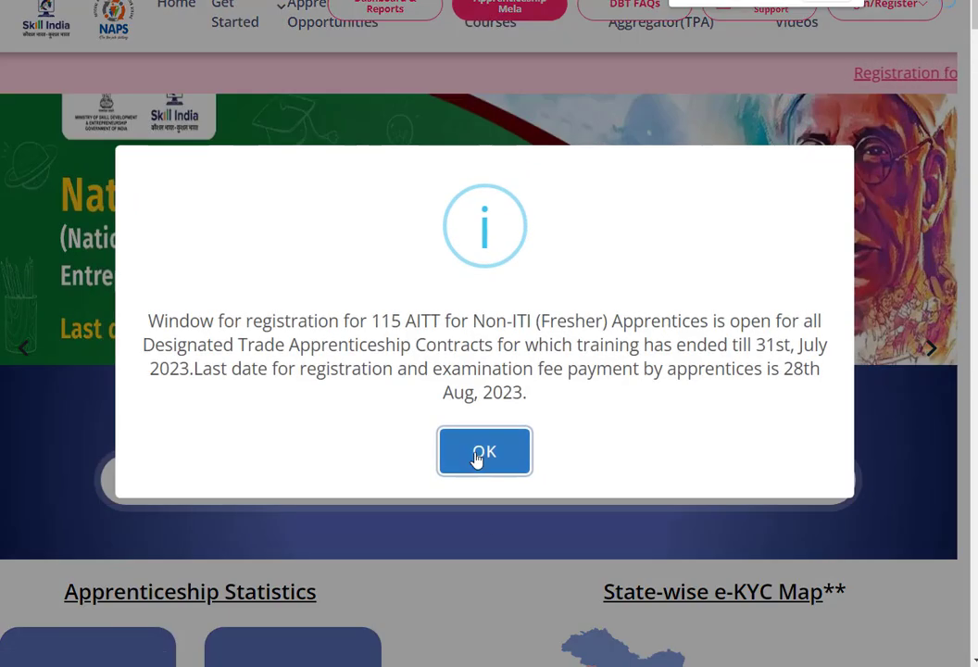
{"action": "left_click", "coordinate": [477, 456]}
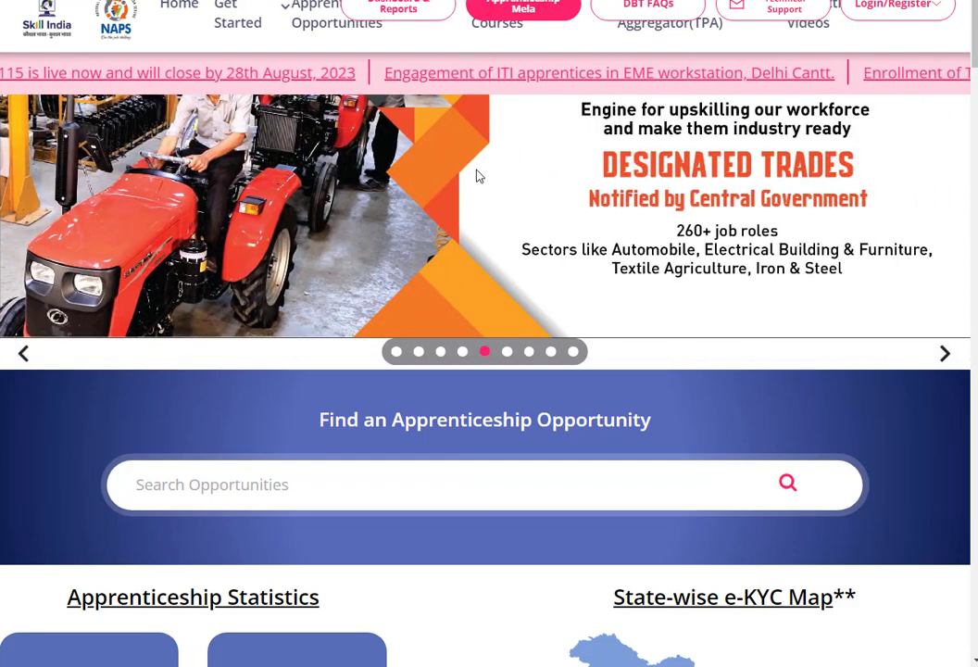
Expand the homepage's site navigation and examine its entries, from Home and Get Started to FAQ's, at a smaller page zoom.
{"action": "scroll", "coordinate": [477, 189], "scroll_direction": "up", "scroll_amount": 5}
{"action": "left_click", "coordinate": [887, 96]}
{"action": "scroll", "coordinate": [358, 315], "scroll_direction": "down", "scroll_amount": 3}
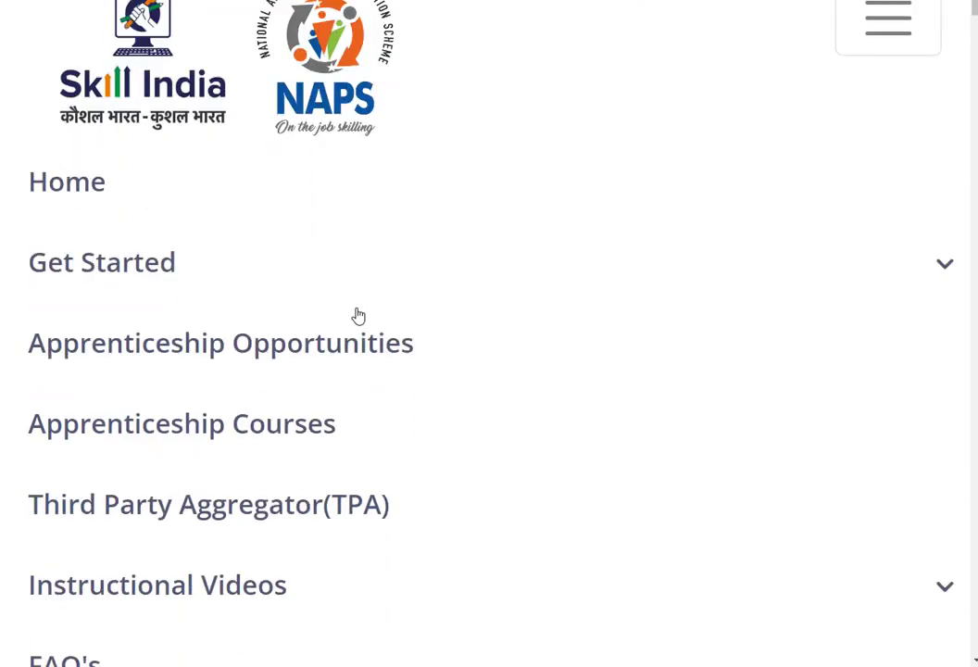
{"action": "mouse_move", "coordinate": [73, 177]}
{"action": "scroll", "coordinate": [411, 476], "scroll_direction": "down", "scroll_amount": 5}
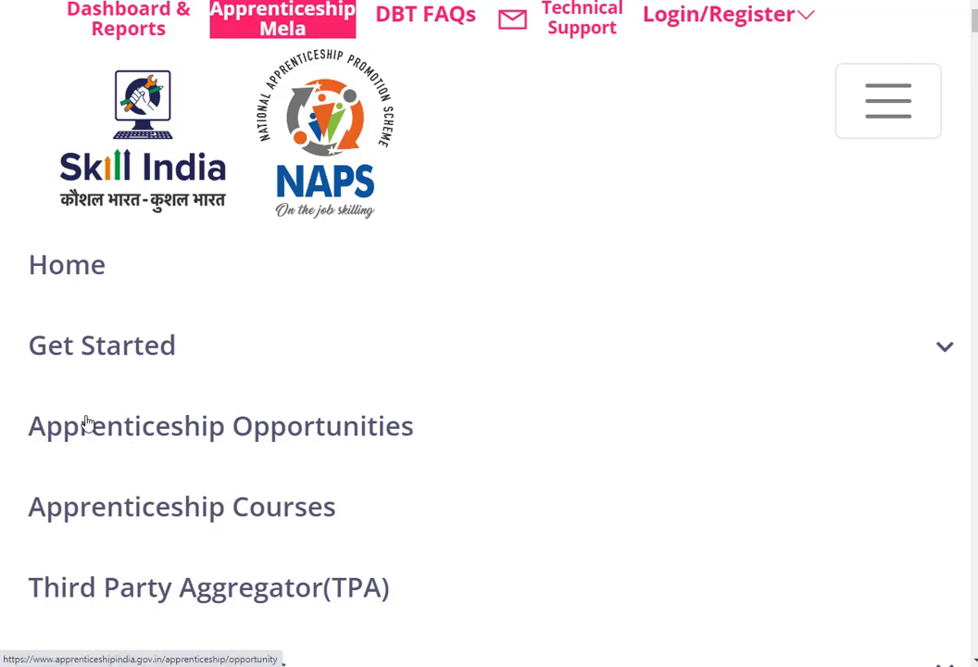
{"action": "key", "text": "ctrl+minus"}
{"action": "key", "text": "ctrl+minus"}
{"action": "key", "text": "ctrl+minus"}
{"action": "key", "text": "ctrl+minus"}
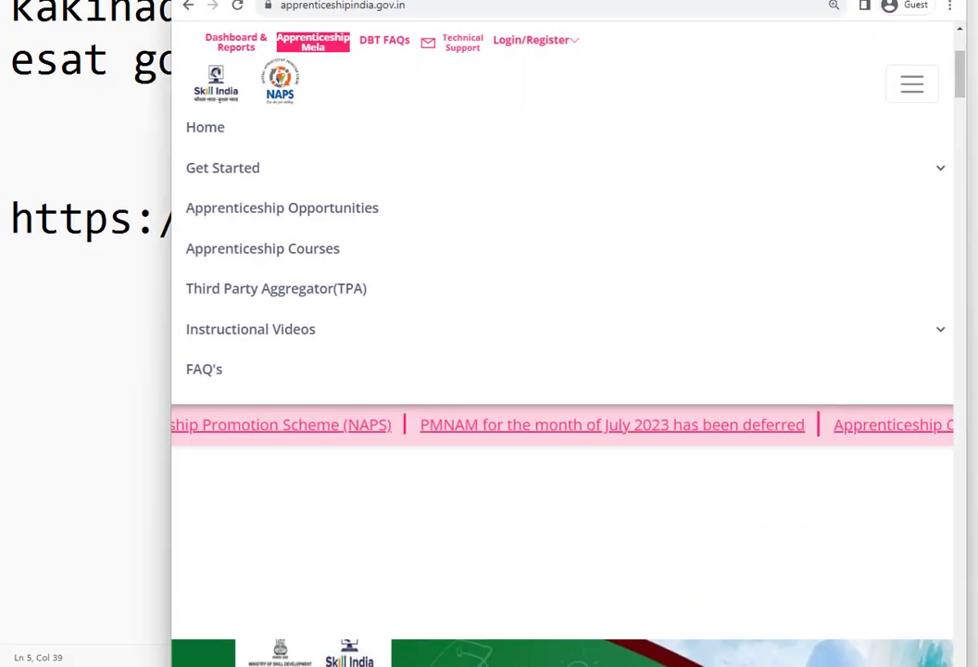
Maximize the browser window and open the Apprenticeship Opportunities page from the portal's navigation.
{"action": "left_click_drag", "start_coordinate": [446, 0], "coordinate": [313, 29]}
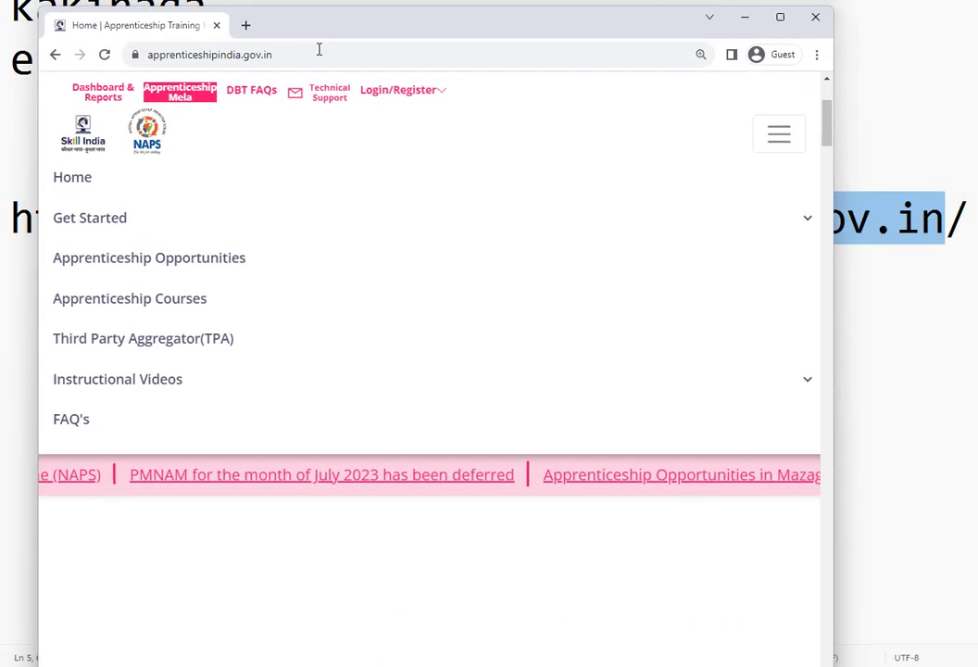
{"action": "double_click", "coordinate": [316, 28]}
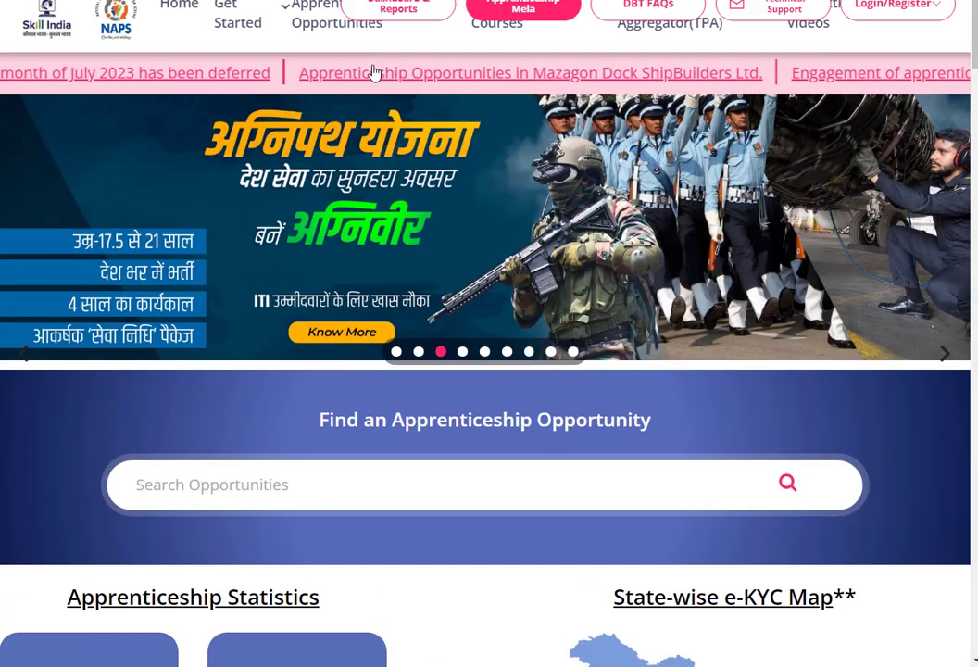
{"action": "left_click", "coordinate": [318, 26]}
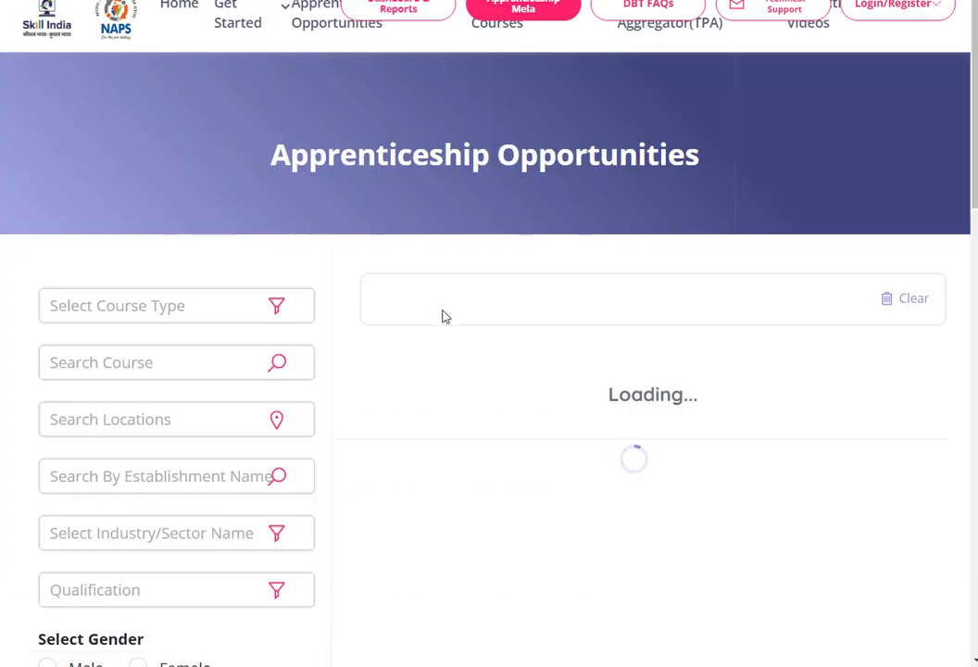
Examine the Apprenticeship Opportunities page, including its search filters and the job listings with their location, duration and posting date.
{"action": "scroll", "coordinate": [441, 288], "scroll_direction": "down", "scroll_amount": 3}
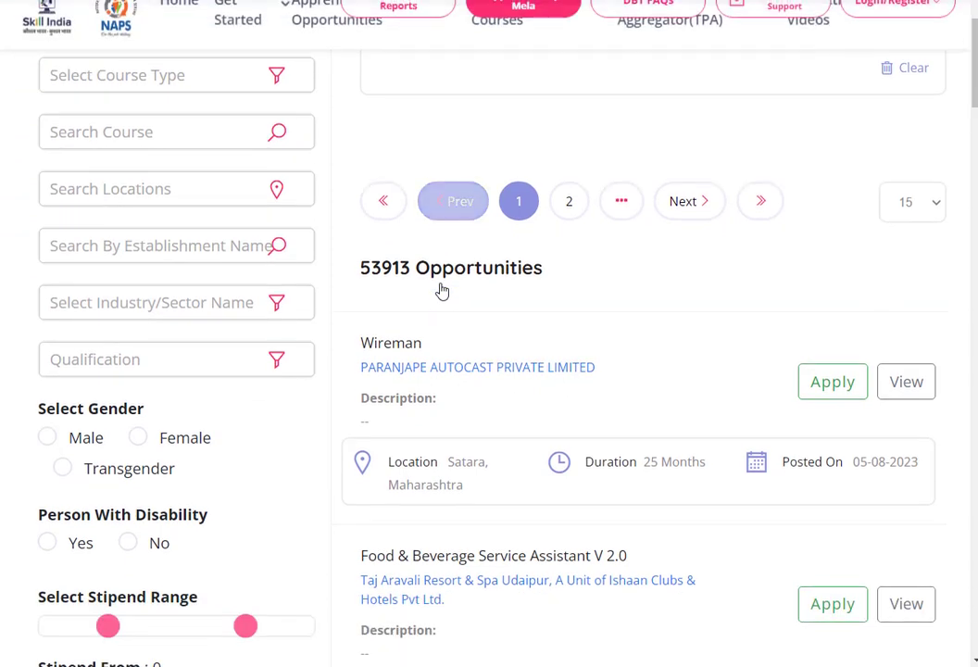
{"action": "scroll", "coordinate": [438, 283], "scroll_direction": "up", "scroll_amount": 1}
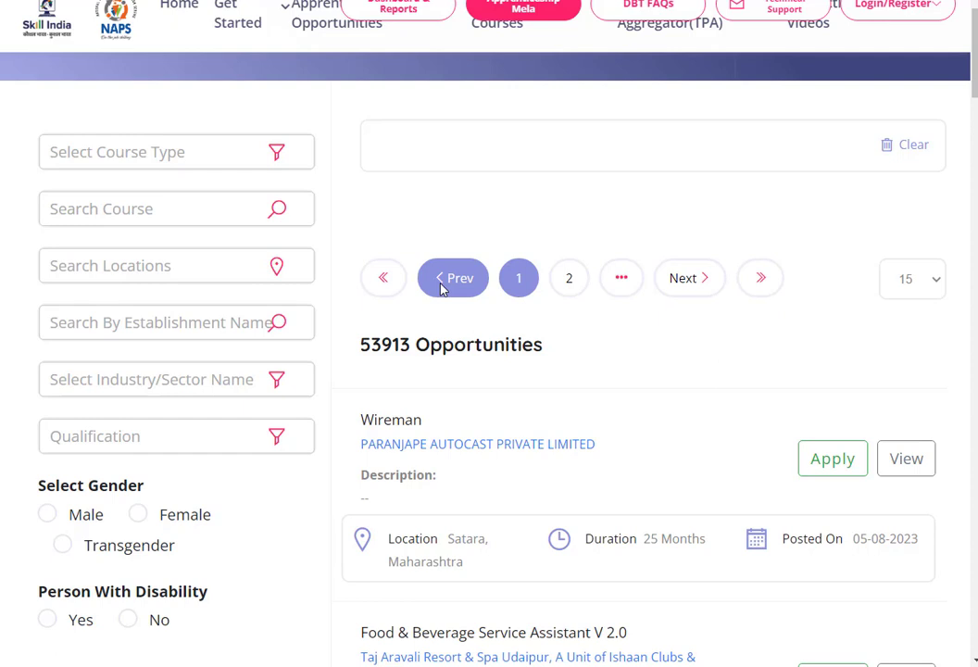
{"action": "scroll", "coordinate": [596, 446], "scroll_direction": "down", "scroll_amount": 8}
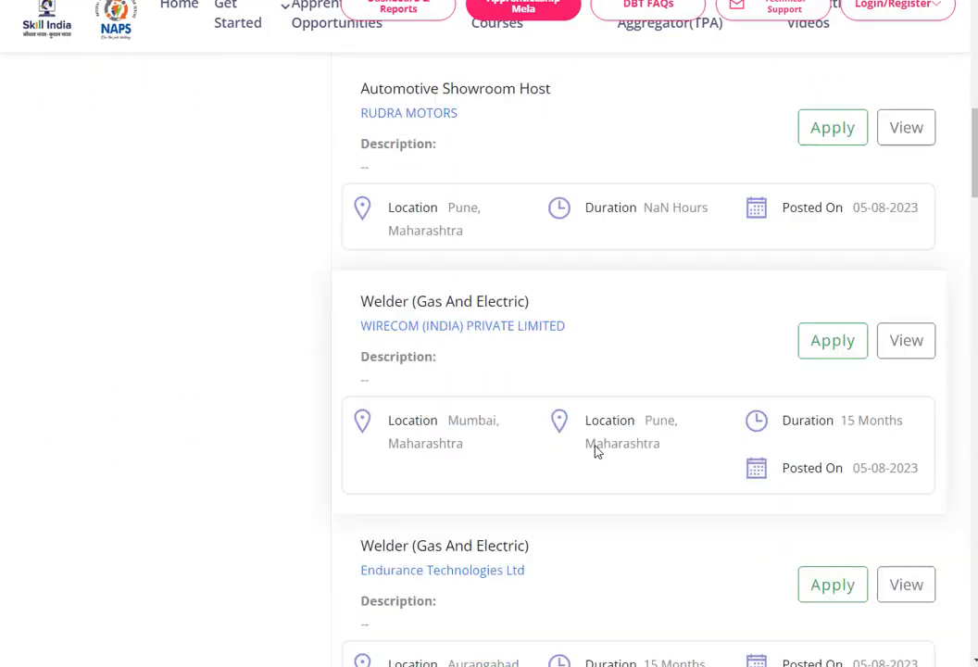
{"action": "scroll", "coordinate": [596, 451], "scroll_direction": "up", "scroll_amount": 10}
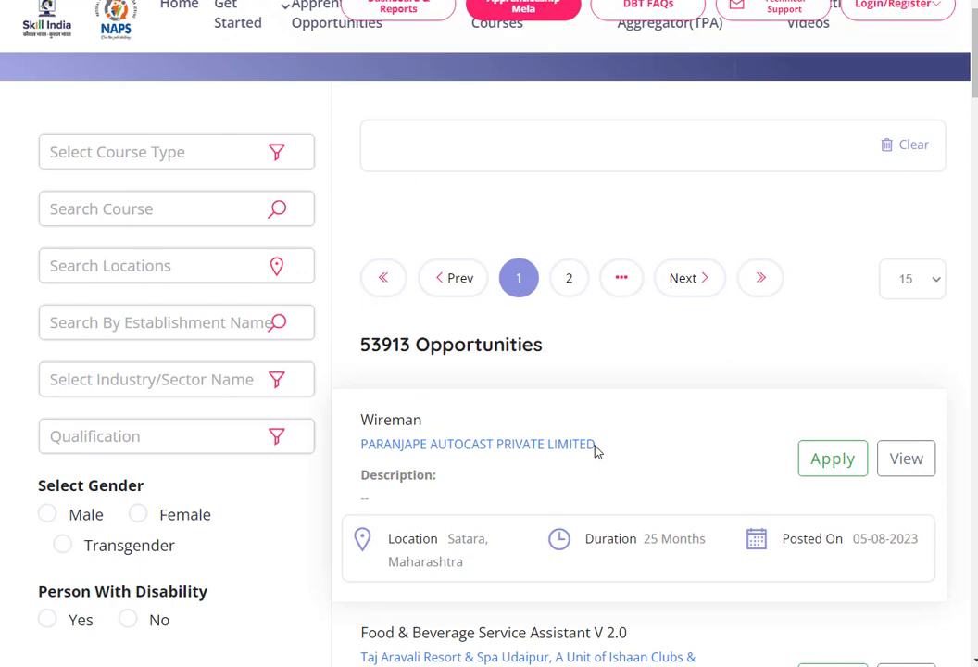
{"action": "scroll", "coordinate": [595, 451], "scroll_direction": "down", "scroll_amount": 3}
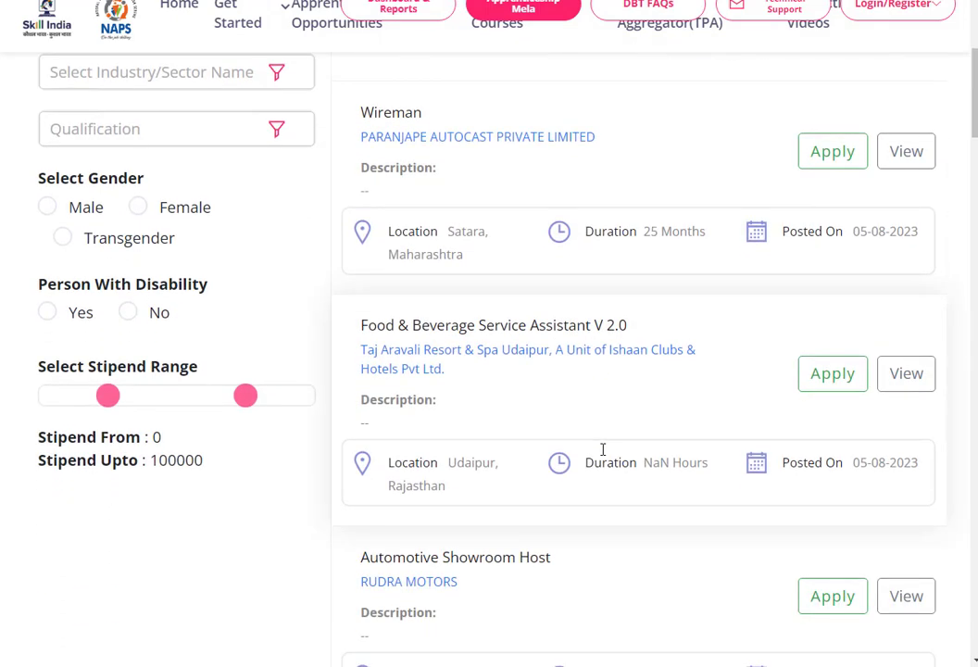
{"action": "scroll", "coordinate": [603, 450], "scroll_direction": "down", "scroll_amount": 4}
{"action": "scroll", "coordinate": [602, 452], "scroll_direction": "up", "scroll_amount": 8}
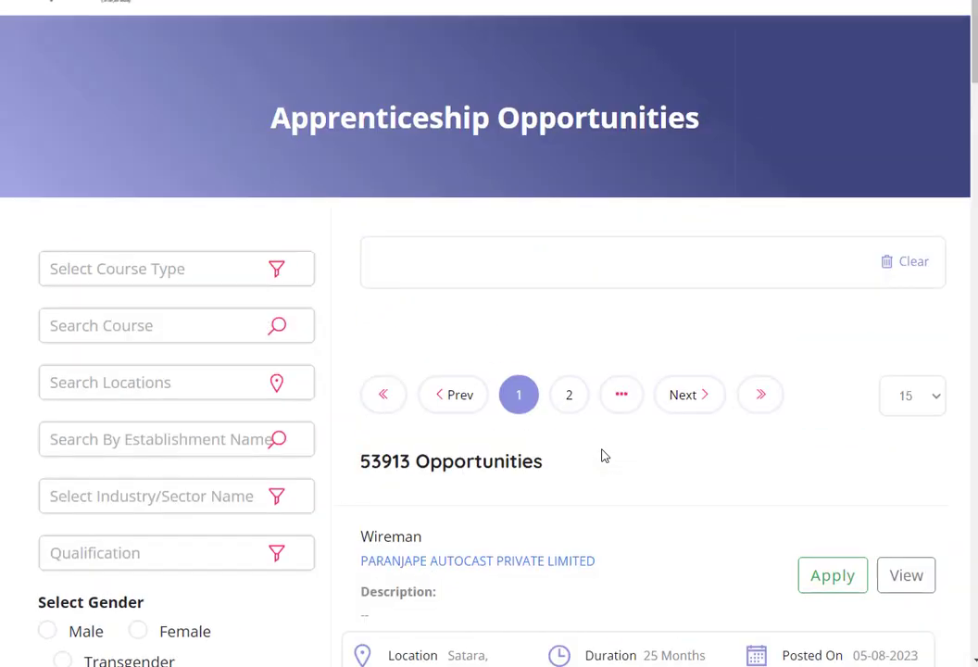
{"action": "scroll", "coordinate": [603, 454], "scroll_direction": "up", "scroll_amount": 1}
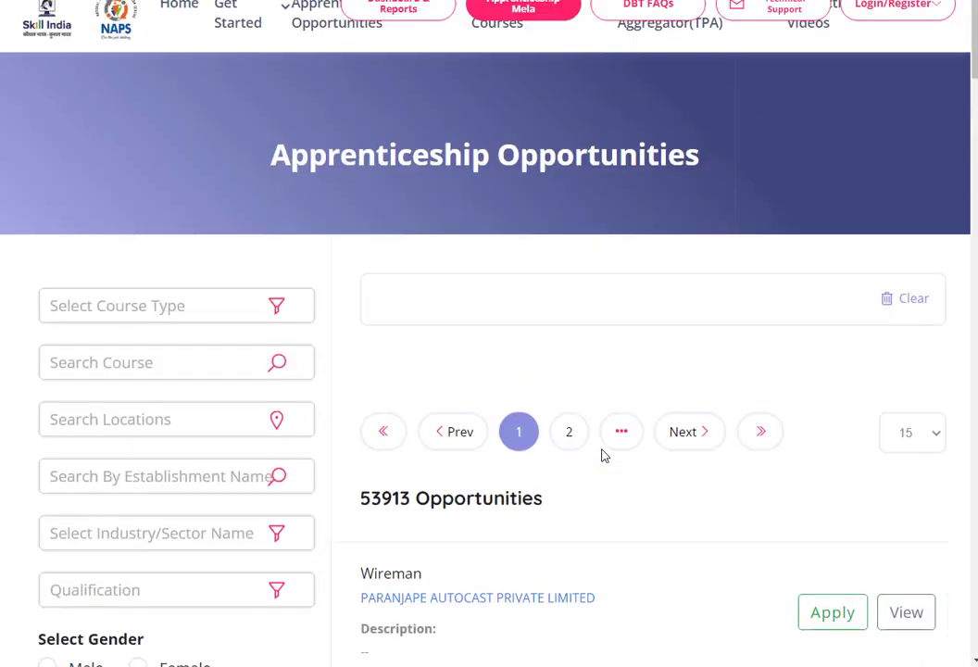
{"action": "scroll", "coordinate": [603, 455], "scroll_direction": "down", "scroll_amount": 2}
{"action": "scroll", "coordinate": [603, 454], "scroll_direction": "up", "scroll_amount": 1}
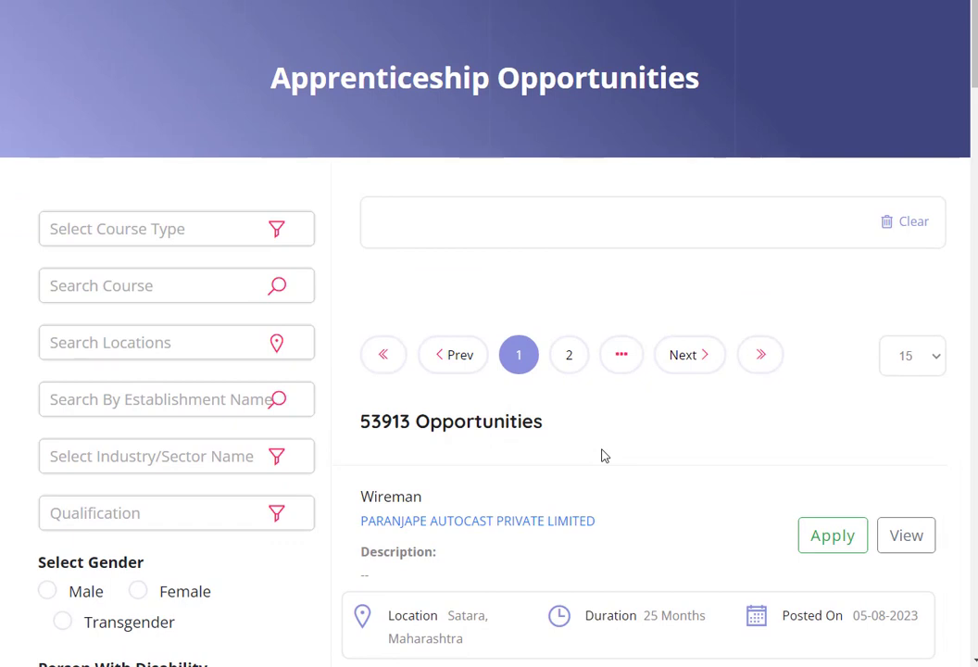
{"action": "scroll", "coordinate": [603, 455], "scroll_direction": "down", "scroll_amount": 1}
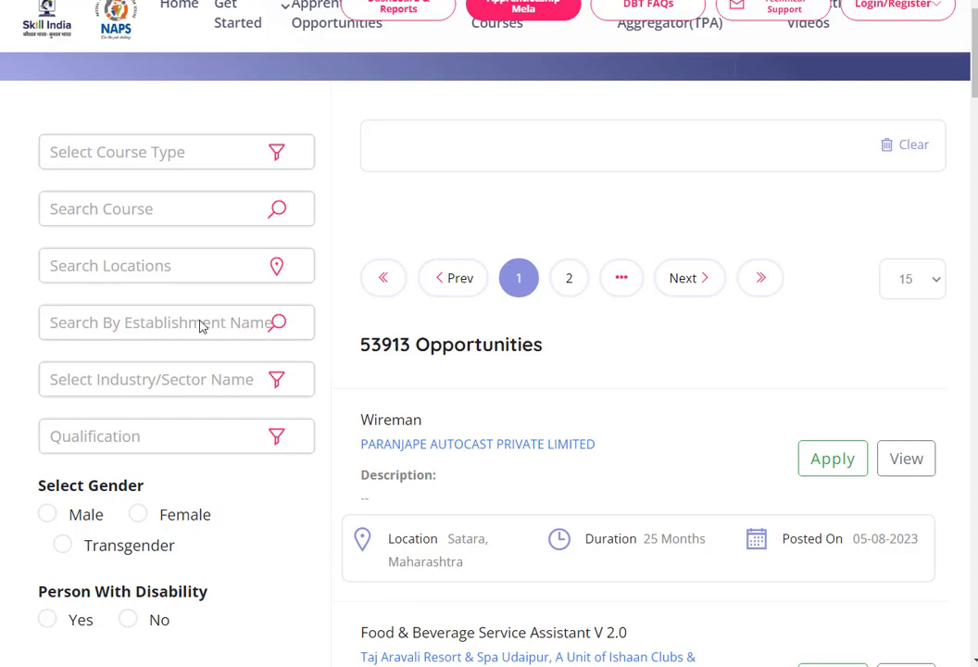
Try to find the establishment "apsrtc kakinada" with the establishment name filter.
{"action": "left_click", "coordinate": [824, 636]}
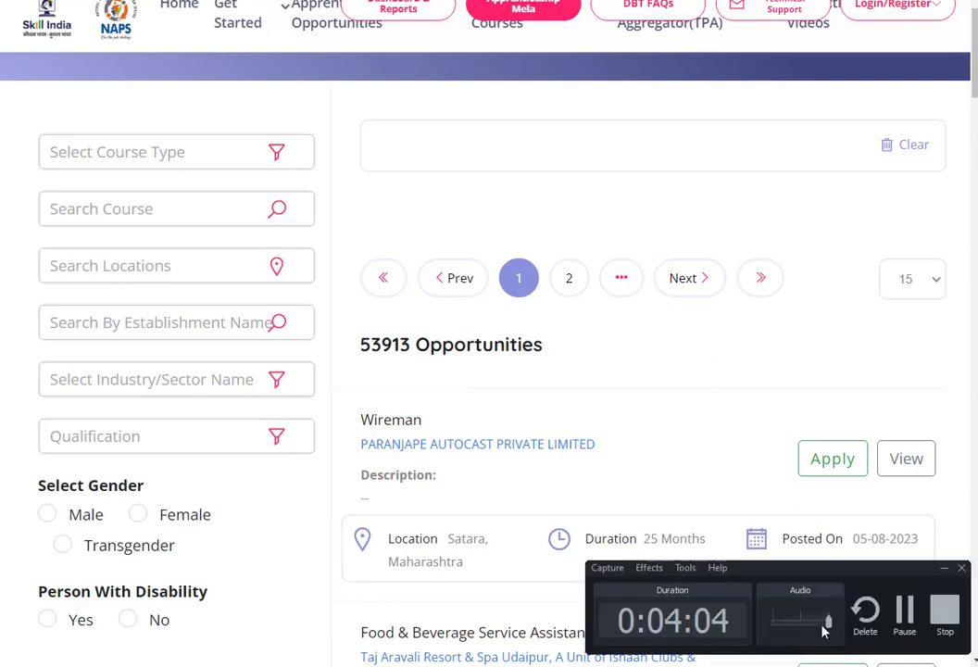
{"action": "left_click", "coordinate": [127, 334]}
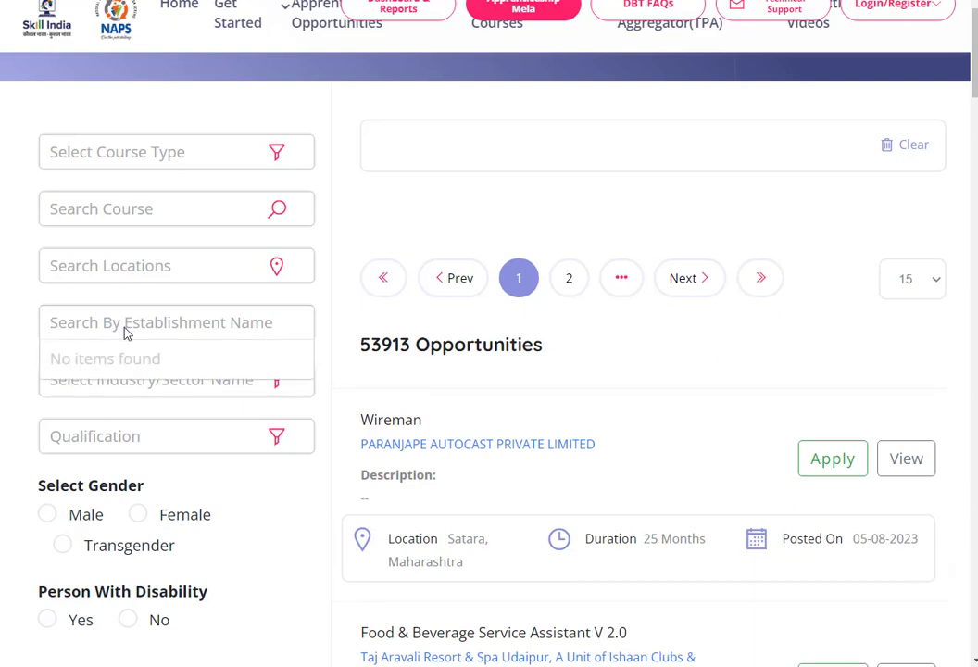
{"action": "type", "text": "apsrtc"}
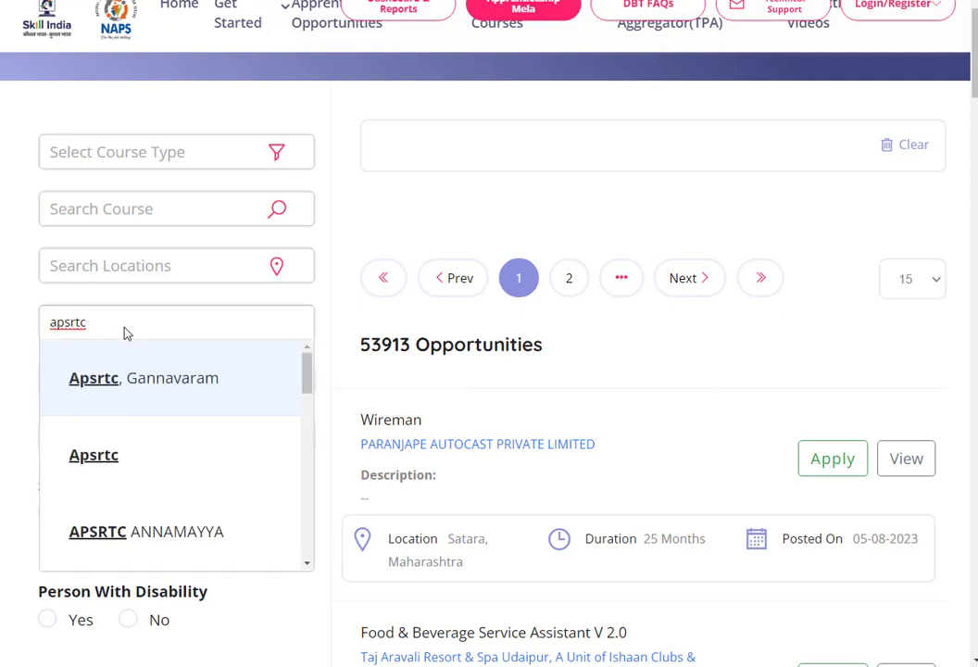
{"action": "type", "text": "kakinada"}
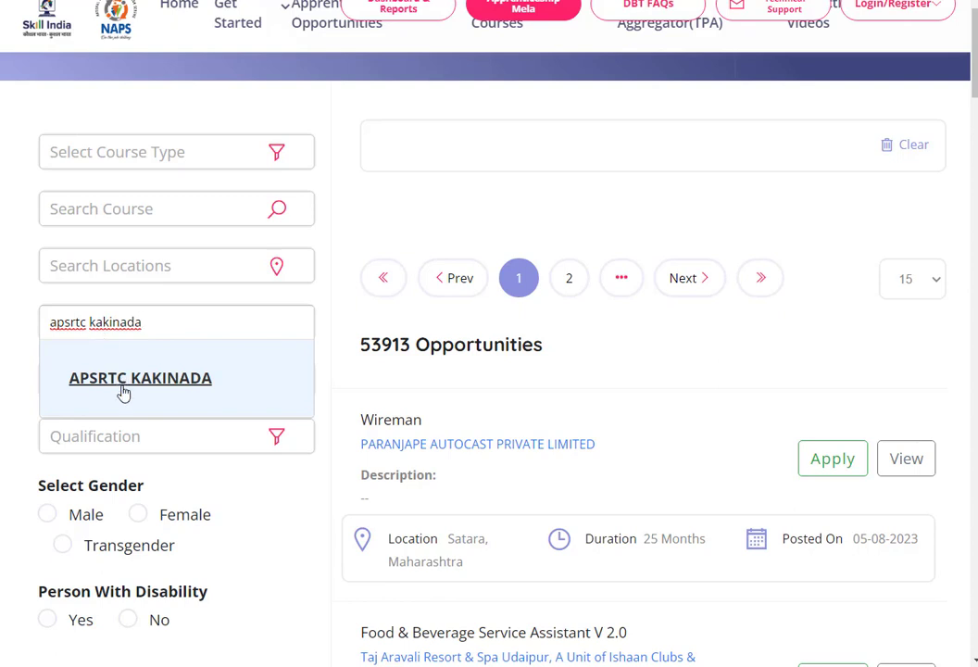
{"action": "left_click", "coordinate": [173, 320]}
{"action": "left_click", "coordinate": [432, 150]}
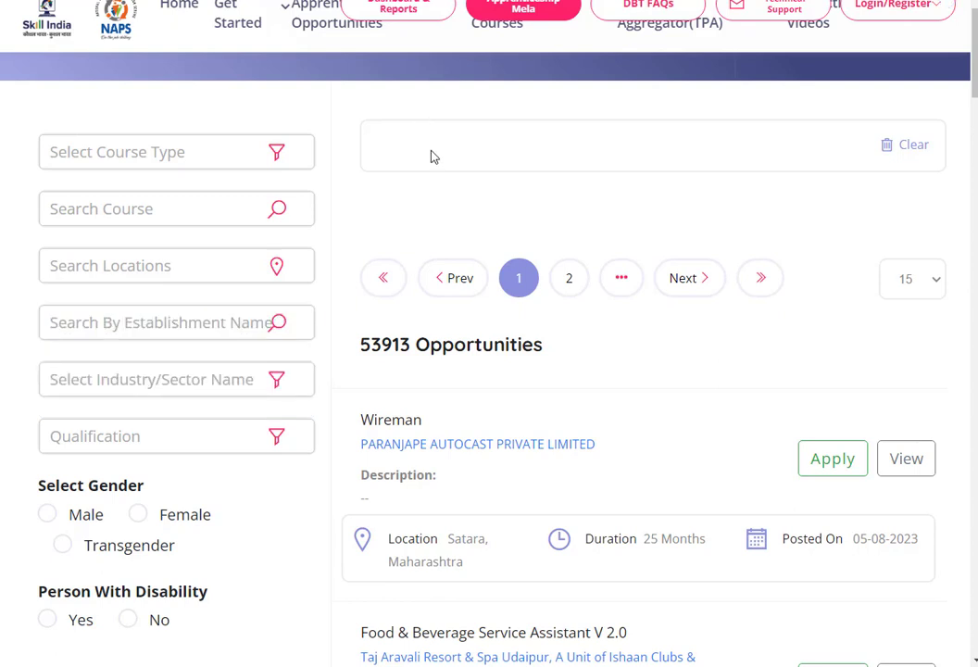
Filter the opportunities by the establishment Apsrtc, Gannavaram, and remove that filter again.
{"action": "left_click", "coordinate": [145, 319]}
{"action": "type", "text": "apsrtc"}
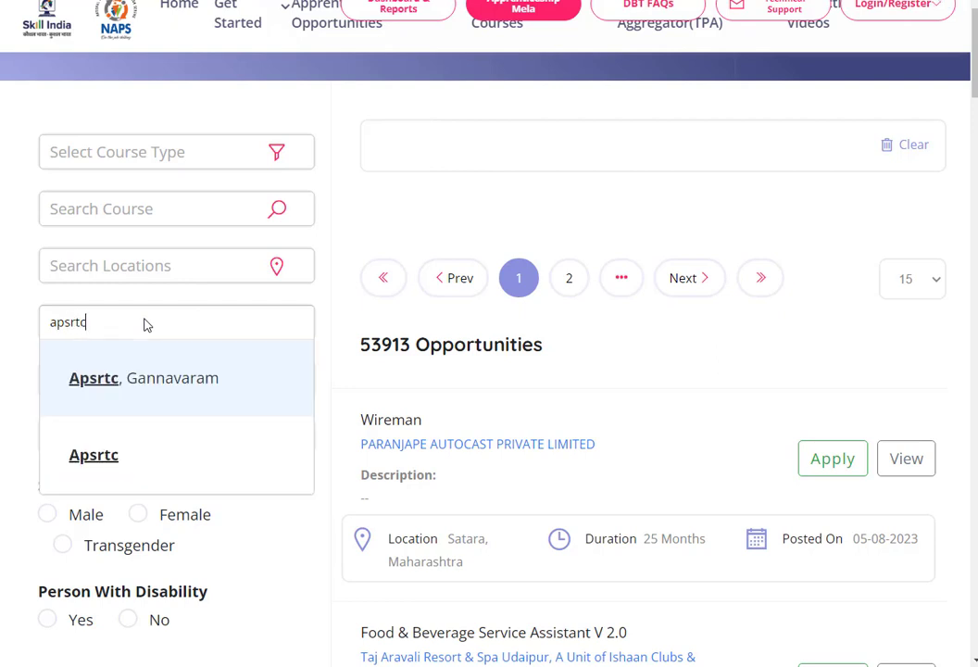
{"action": "key", "text": "Return"}
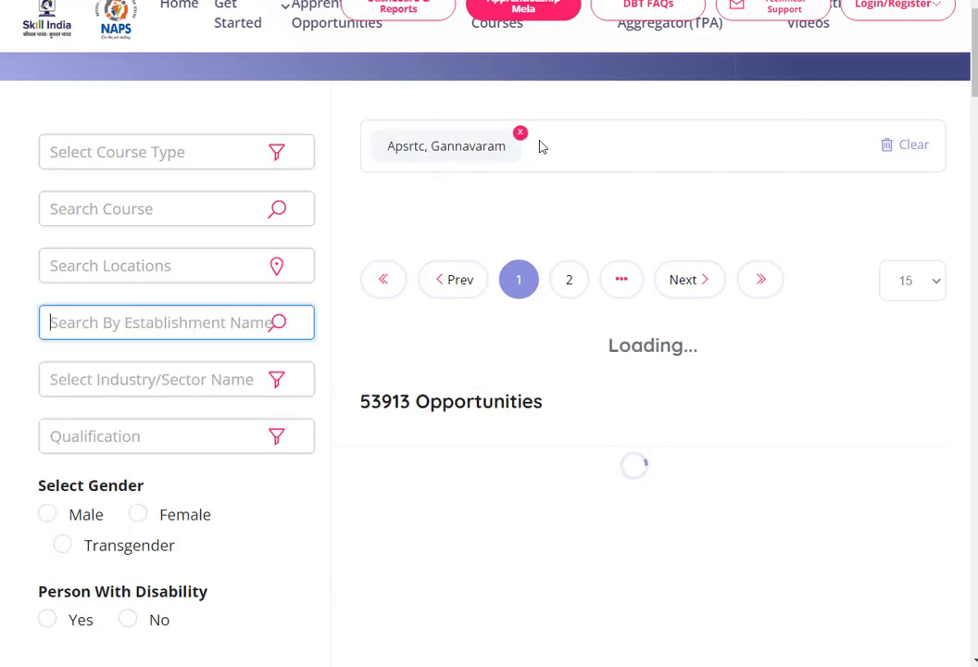
{"action": "left_click", "coordinate": [520, 136]}
Filter the opportunities by the establishment Apsrtc and check the result message.
{"action": "left_click", "coordinate": [103, 326]}
{"action": "type", "text": "a"}
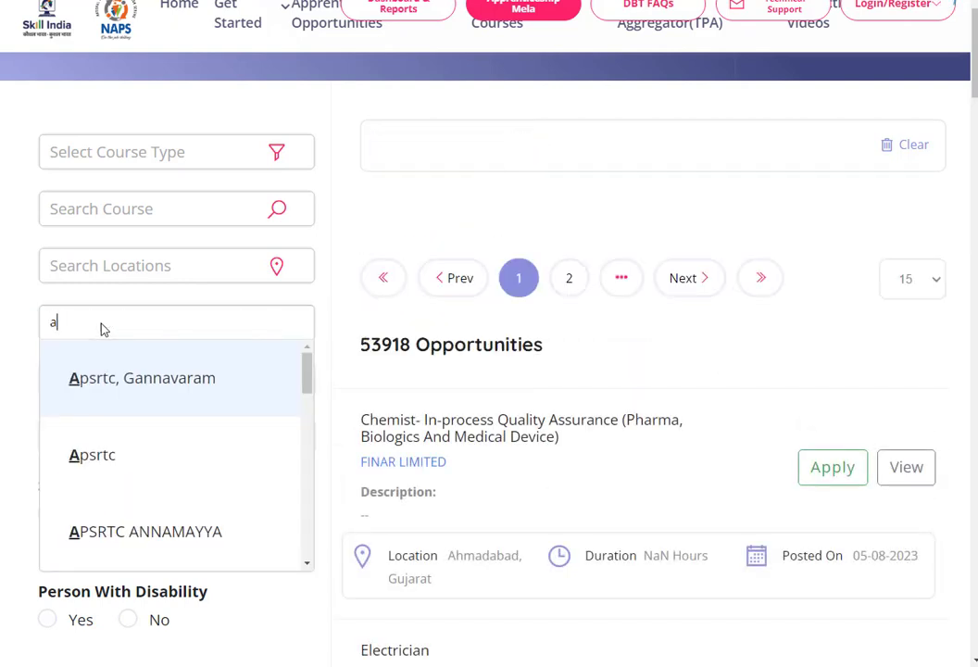
{"action": "type", "text": "psrtc"}
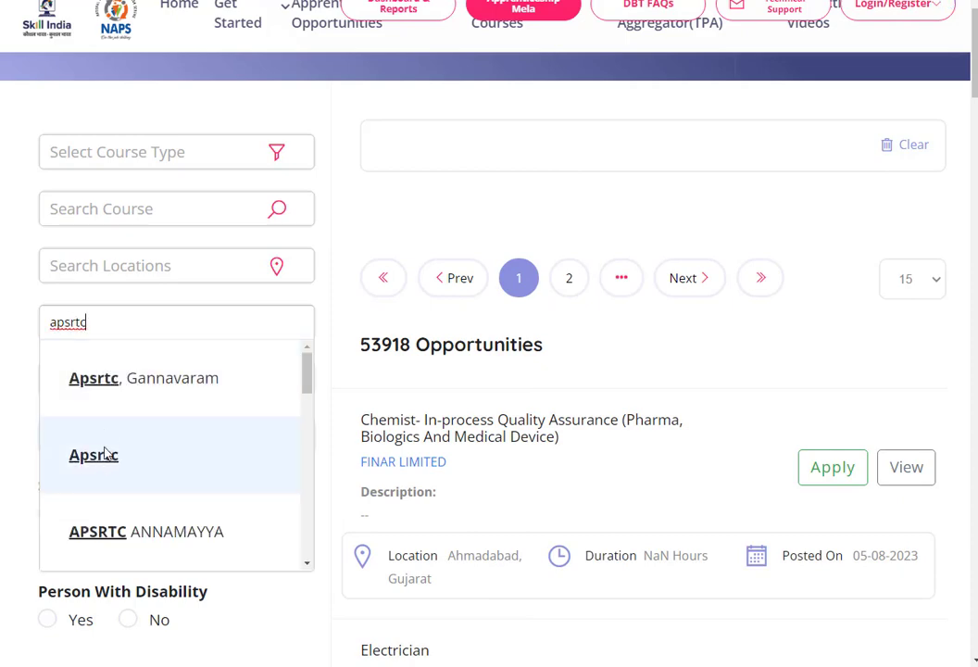
{"action": "left_click", "coordinate": [98, 454]}
{"action": "scroll", "coordinate": [704, 463], "scroll_direction": "down", "scroll_amount": 3}
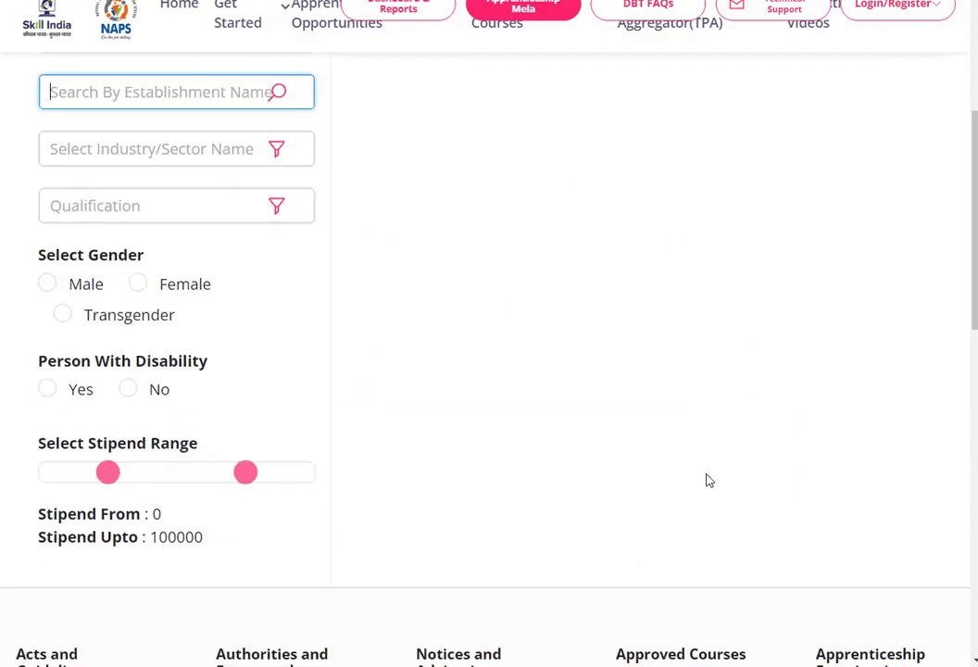
{"action": "scroll", "coordinate": [708, 480], "scroll_direction": "up", "scroll_amount": 2}
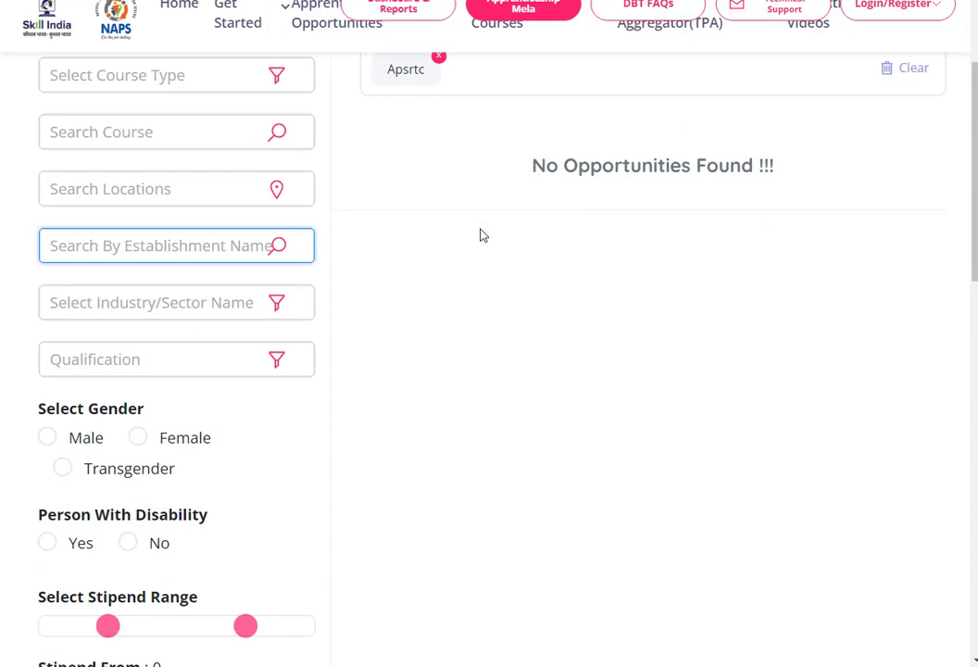
{"action": "left_click_drag", "start_coordinate": [524, 165], "coordinate": [748, 422]}
{"action": "scroll", "coordinate": [411, 486], "scroll_direction": "up", "scroll_amount": 2}
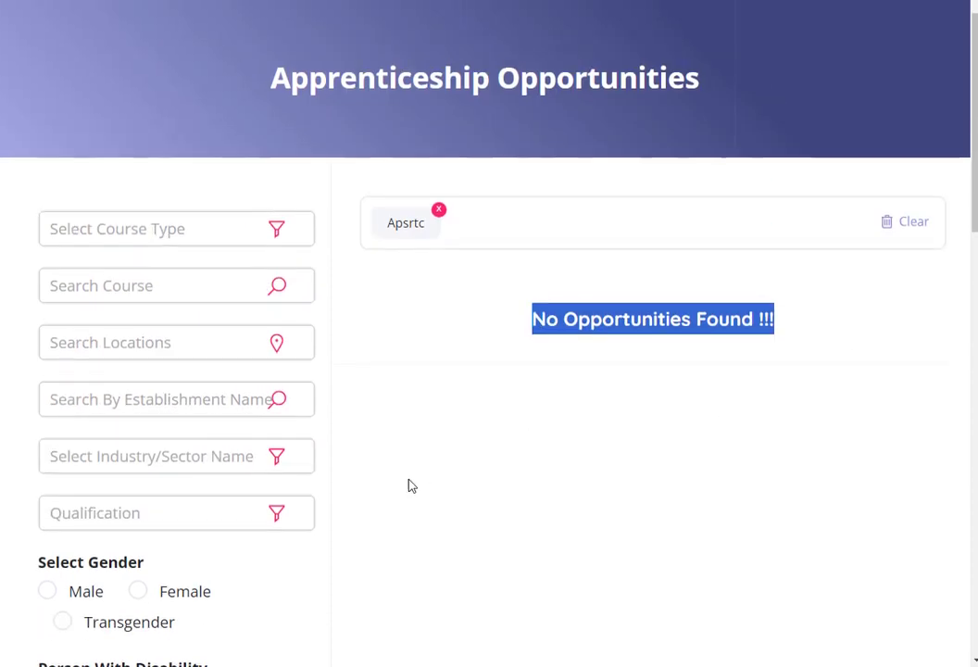
Search the establishment names for "apsrtc kakinada" and filter the opportunities by APSRTC KAKINADA.
{"action": "left_click", "coordinate": [142, 406]}
{"action": "type", "text": "apsr"}
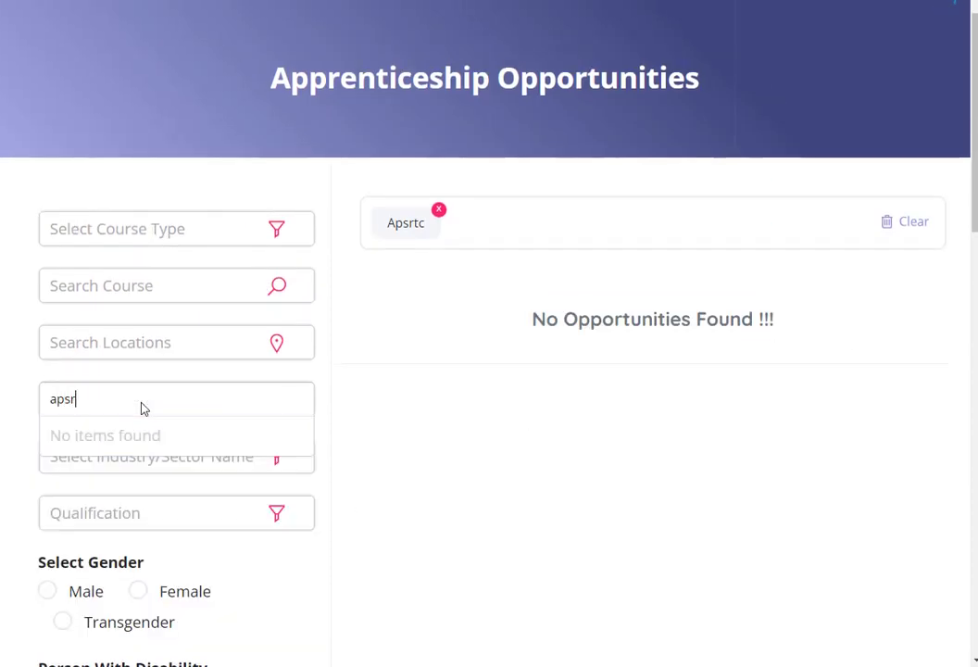
{"action": "type", "text": "tc kakinada"}
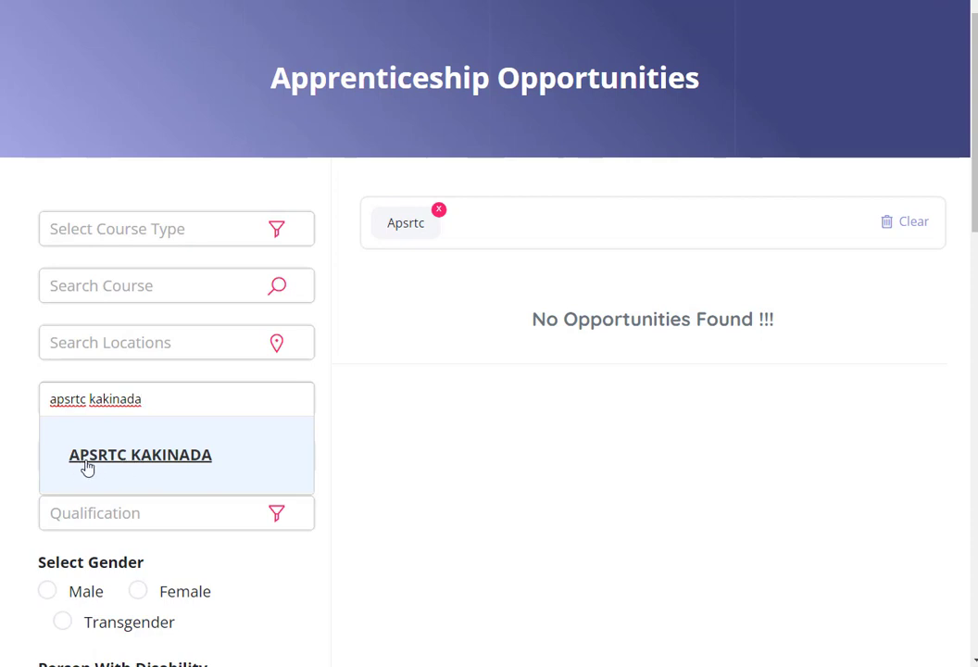
{"action": "left_click", "coordinate": [165, 461]}
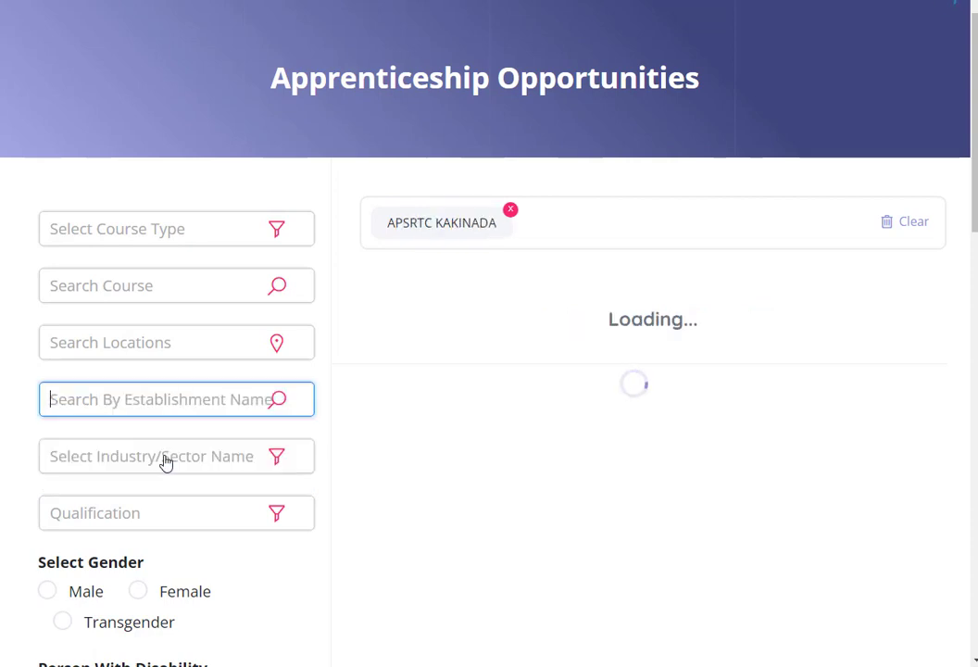
Look through the trades offered by APSRTC KAKINADA, with their locations and durations.
{"action": "scroll", "coordinate": [450, 153], "scroll_direction": "down", "scroll_amount": 1}
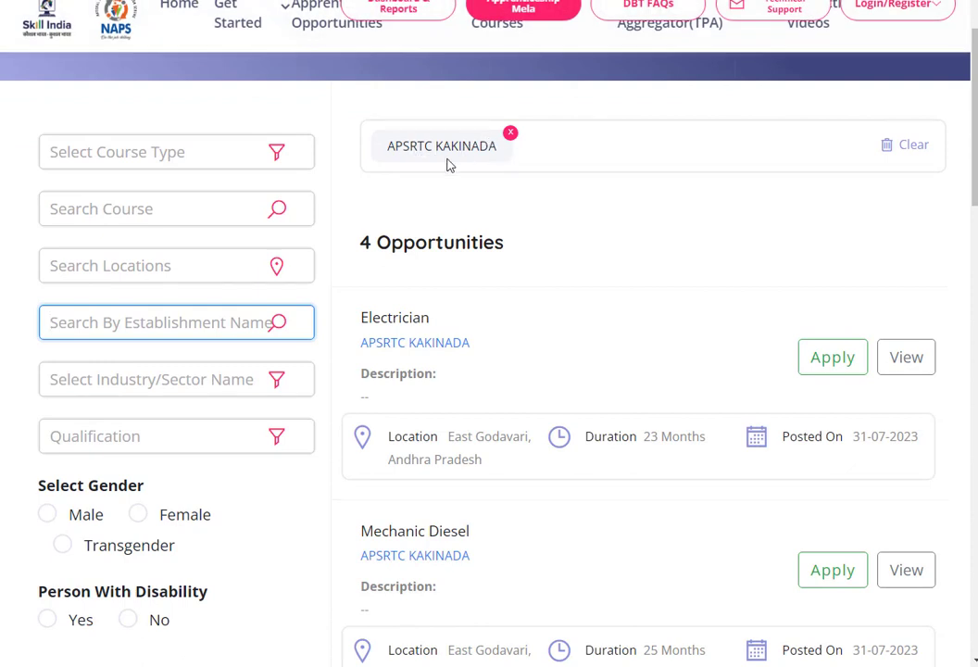
{"action": "scroll", "coordinate": [468, 159], "scroll_direction": "down", "scroll_amount": 2}
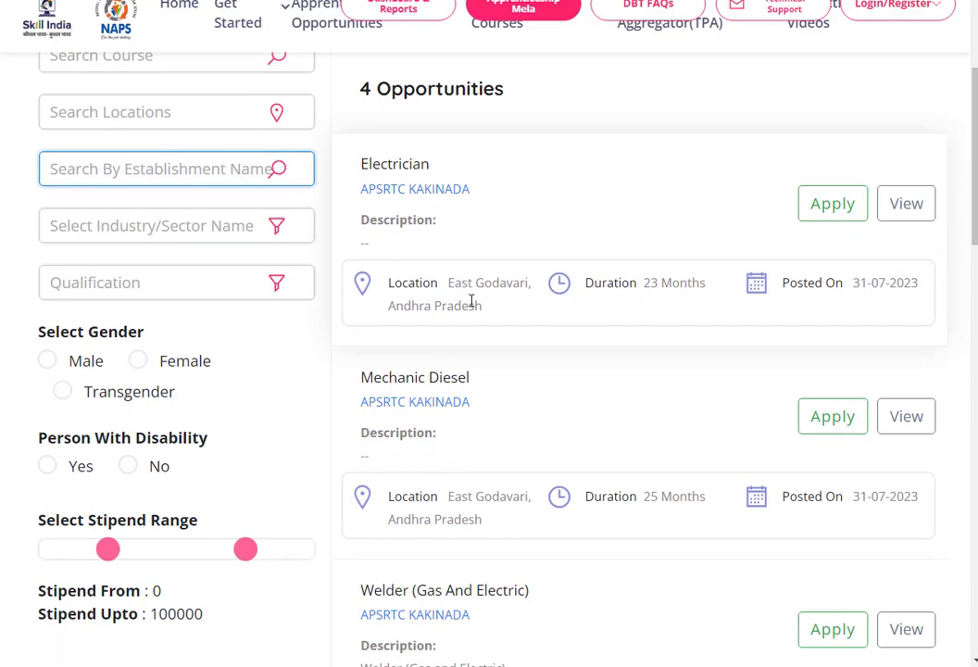
{"action": "scroll", "coordinate": [471, 301], "scroll_direction": "down", "scroll_amount": 2}
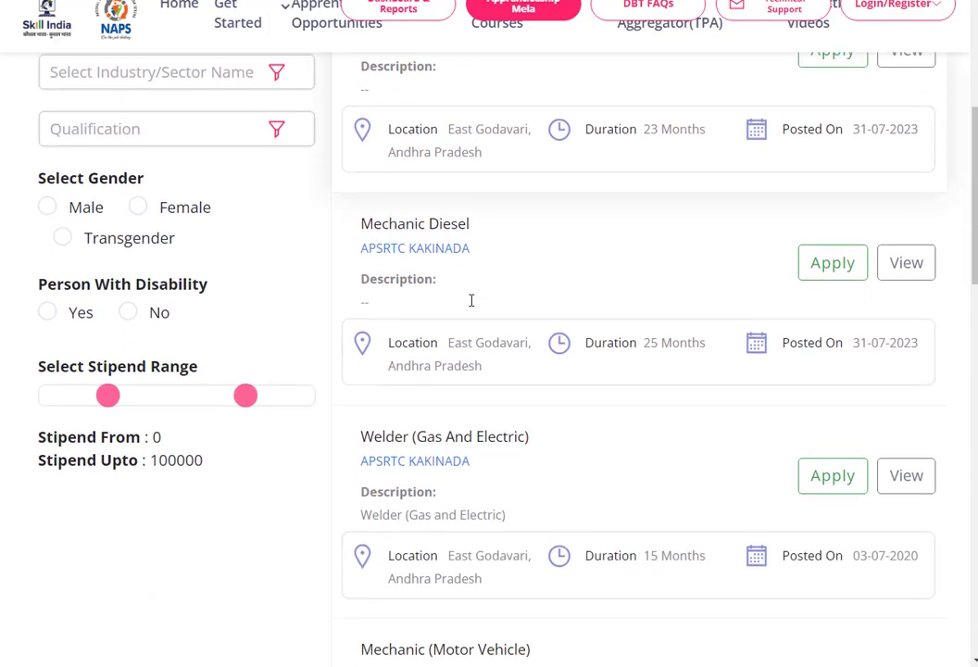
{"action": "scroll", "coordinate": [471, 299], "scroll_direction": "down", "scroll_amount": 1}
{"action": "scroll", "coordinate": [471, 301], "scroll_direction": "up", "scroll_amount": 1}
{"action": "scroll", "coordinate": [896, 129], "scroll_direction": "up", "scroll_amount": 2}
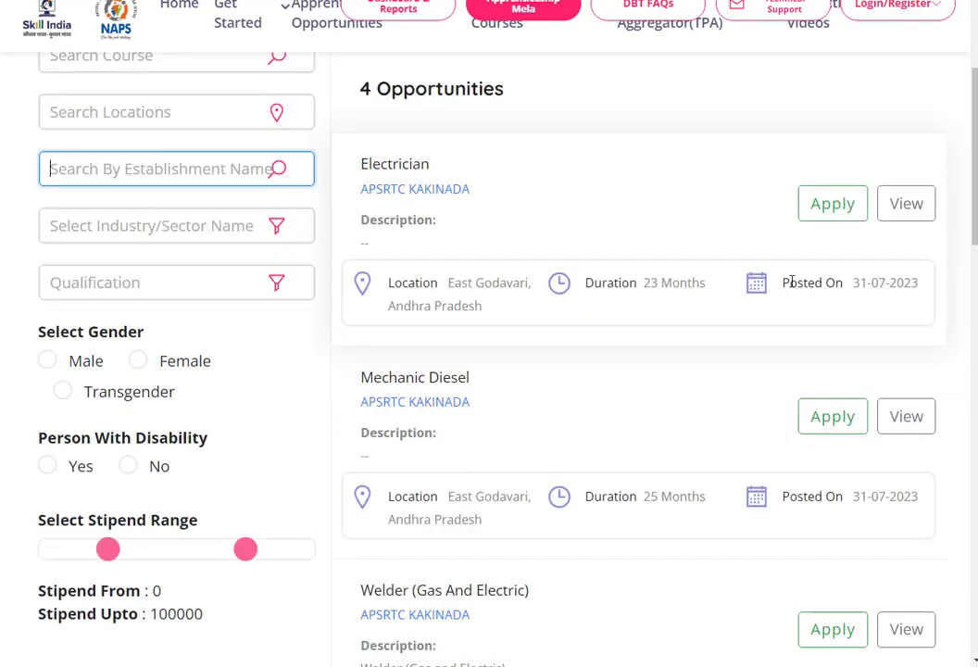
Compare the Posted On dates of the Electrician, Mechanic Diesel, Welder and Mechanic (Motor Vehicle) listings, highlighting them while reading.
{"action": "left_click_drag", "start_coordinate": [785, 283], "coordinate": [762, 345]}
{"action": "scroll", "coordinate": [777, 269], "scroll_direction": "down", "scroll_amount": 3}
{"action": "left_click_drag", "start_coordinate": [786, 266], "coordinate": [930, 270]}
{"action": "left_click", "coordinate": [930, 270]}
{"action": "scroll", "coordinate": [927, 271], "scroll_direction": "down", "scroll_amount": 3}
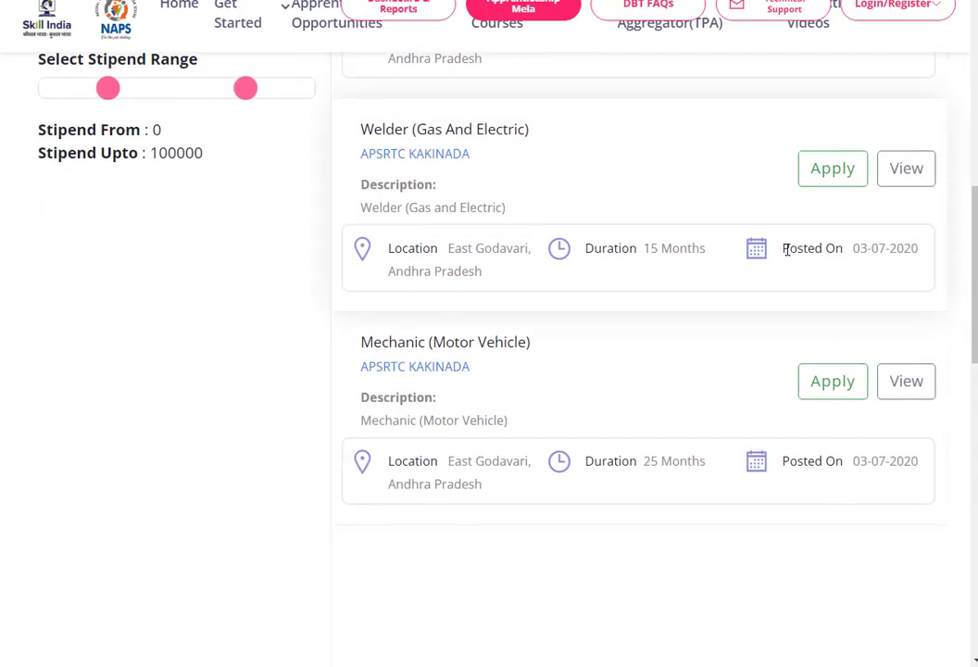
{"action": "left_click_drag", "start_coordinate": [783, 249], "coordinate": [924, 256]}
{"action": "left_click_drag", "start_coordinate": [782, 462], "coordinate": [926, 461]}
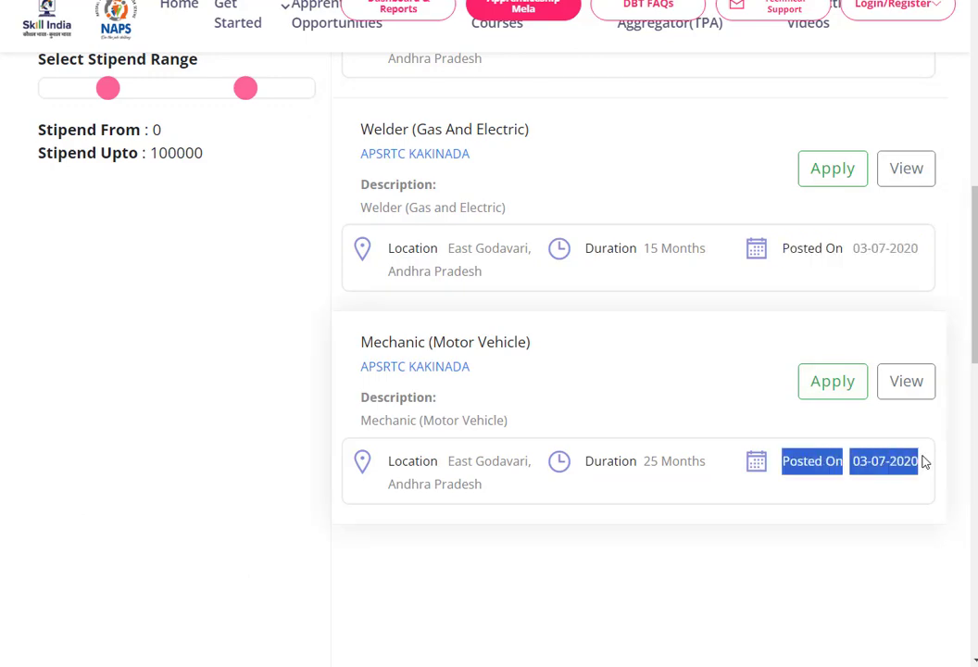
{"action": "left_click_drag", "start_coordinate": [783, 248], "coordinate": [932, 253]}
{"action": "scroll", "coordinate": [790, 359], "scroll_direction": "up", "scroll_amount": 1}
{"action": "scroll", "coordinate": [790, 359], "scroll_direction": "up", "scroll_amount": 5}
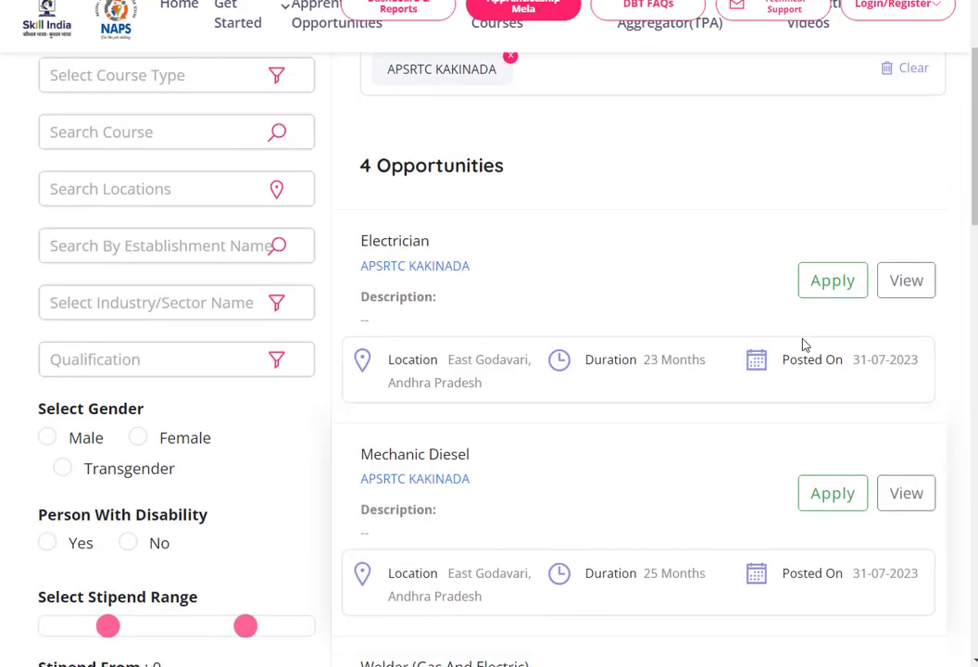
{"action": "left_click_drag", "start_coordinate": [788, 359], "coordinate": [888, 359]}
{"action": "scroll", "coordinate": [881, 382], "scroll_direction": "down", "scroll_amount": 3}
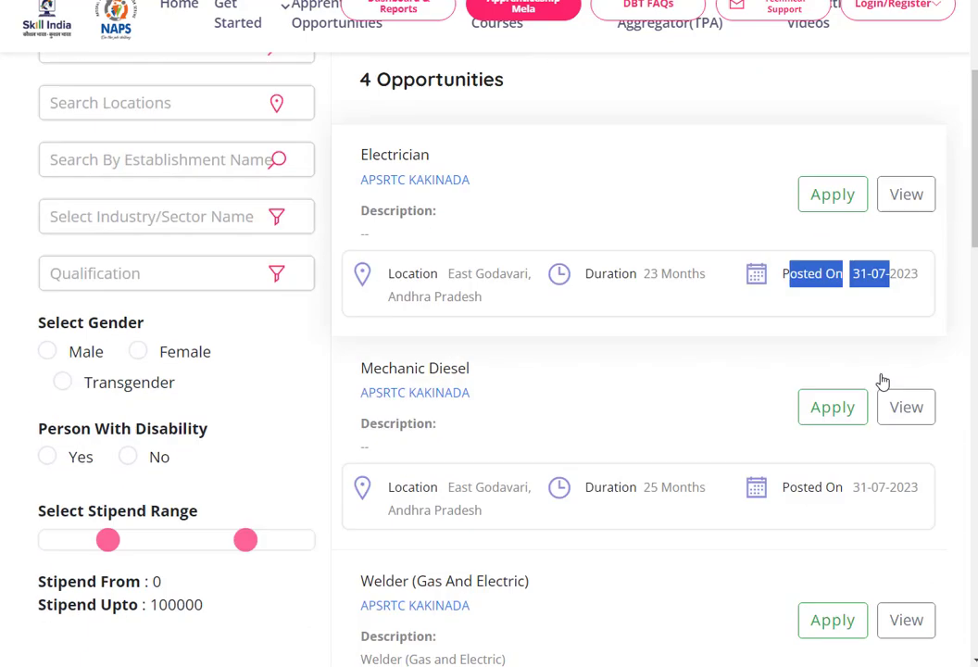
Check the posting dates and trade names of the Electrician and Mechanic Diesel listings, highlighting each while reading.
{"action": "left_click_drag", "start_coordinate": [782, 420], "coordinate": [923, 419]}
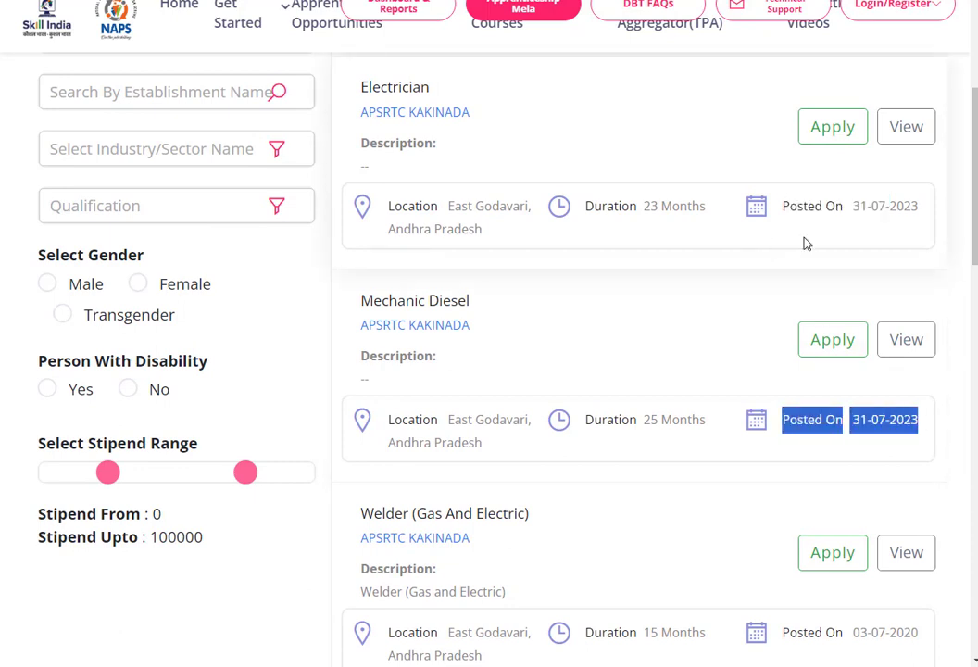
{"action": "scroll", "coordinate": [803, 242], "scroll_direction": "up", "scroll_amount": 2}
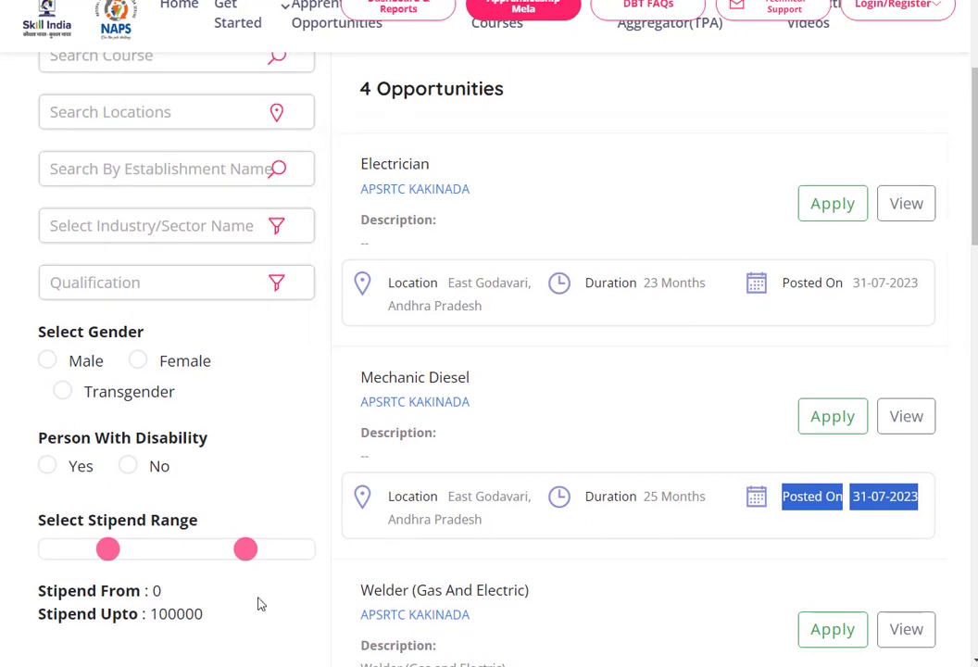
{"action": "triple_click", "coordinate": [888, 284]}
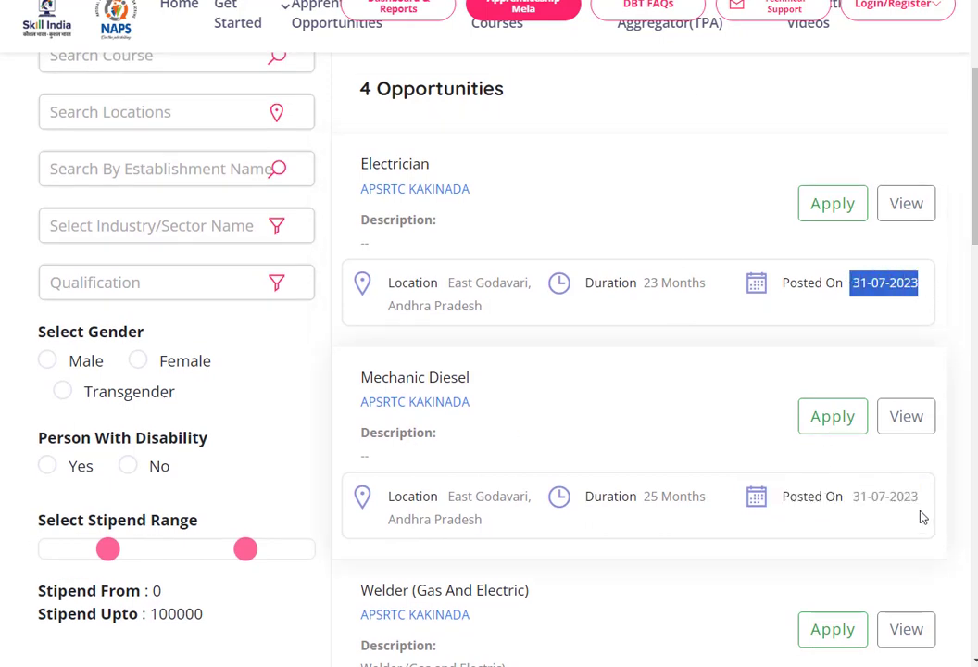
{"action": "left_click_drag", "start_coordinate": [919, 498], "coordinate": [854, 496]}
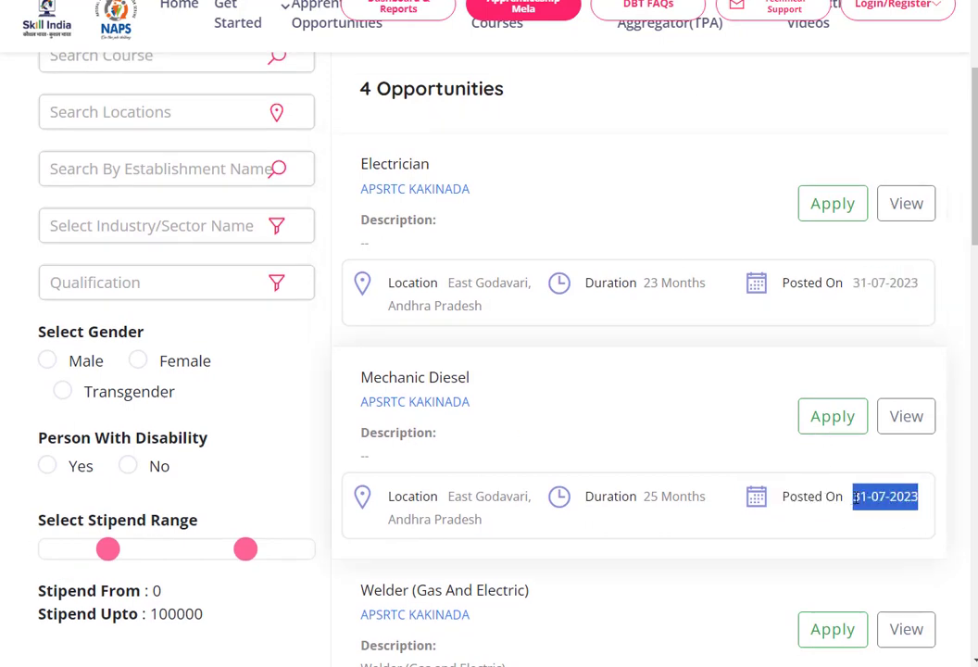
{"action": "left_click_drag", "start_coordinate": [434, 169], "coordinate": [471, 190]}
{"action": "left_click_drag", "start_coordinate": [365, 383], "coordinate": [496, 387]}
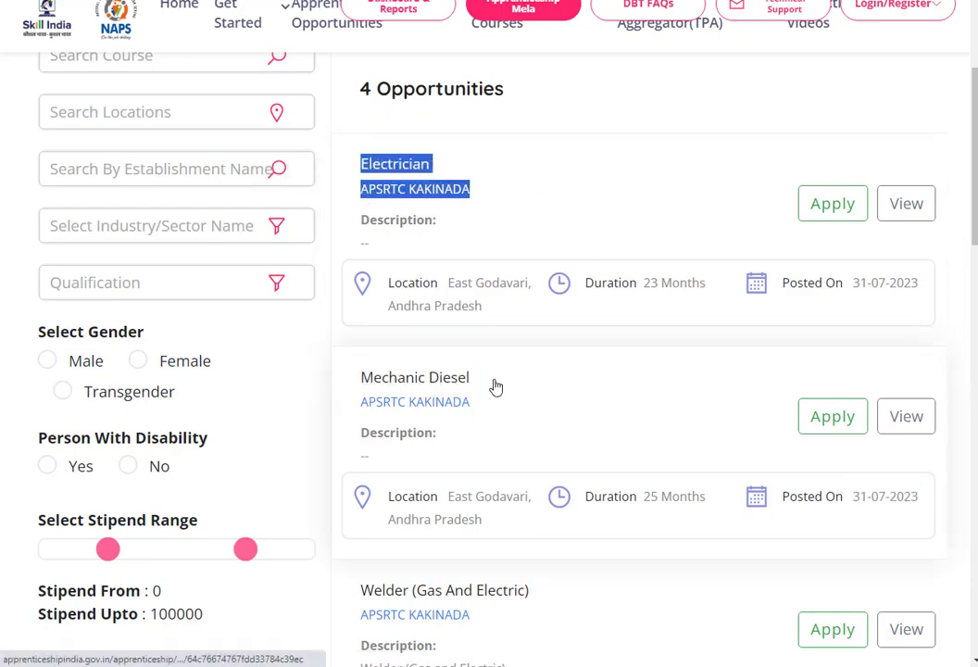
{"action": "left_click", "coordinate": [477, 151]}
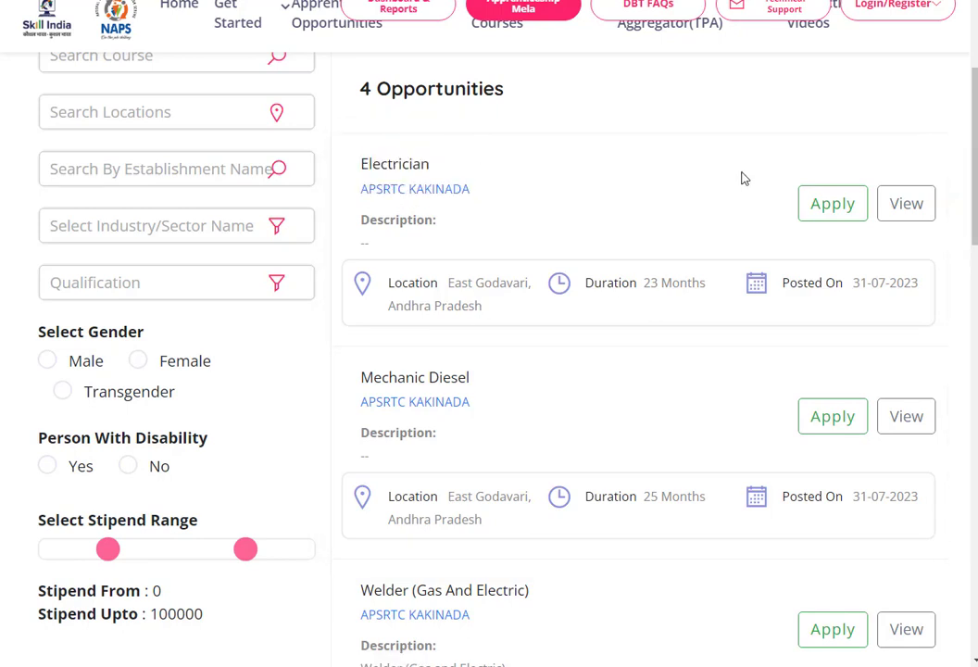
Read the location and training duration given in the Electrician listing of APSRTC KAKINADA.
{"action": "left_click", "coordinate": [838, 213]}
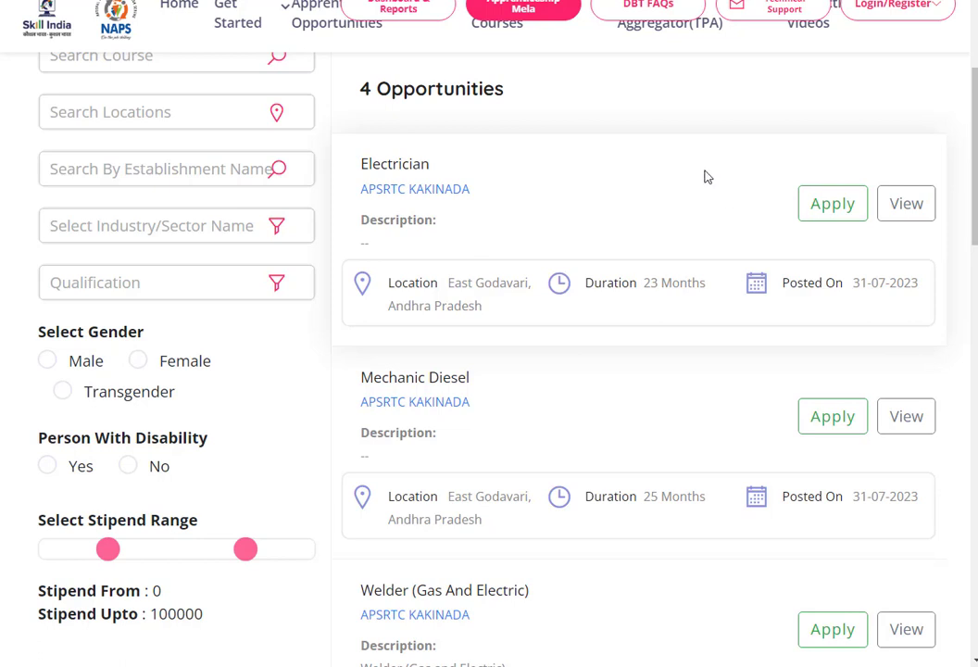
{"action": "left_click_drag", "start_coordinate": [461, 303], "coordinate": [387, 282]}
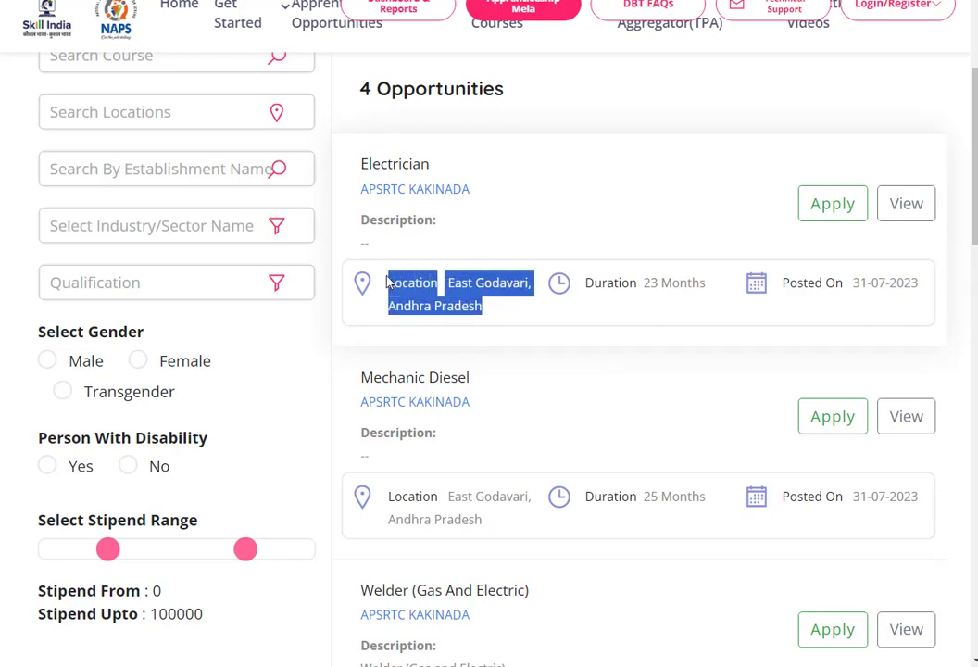
{"action": "left_click", "coordinate": [495, 322]}
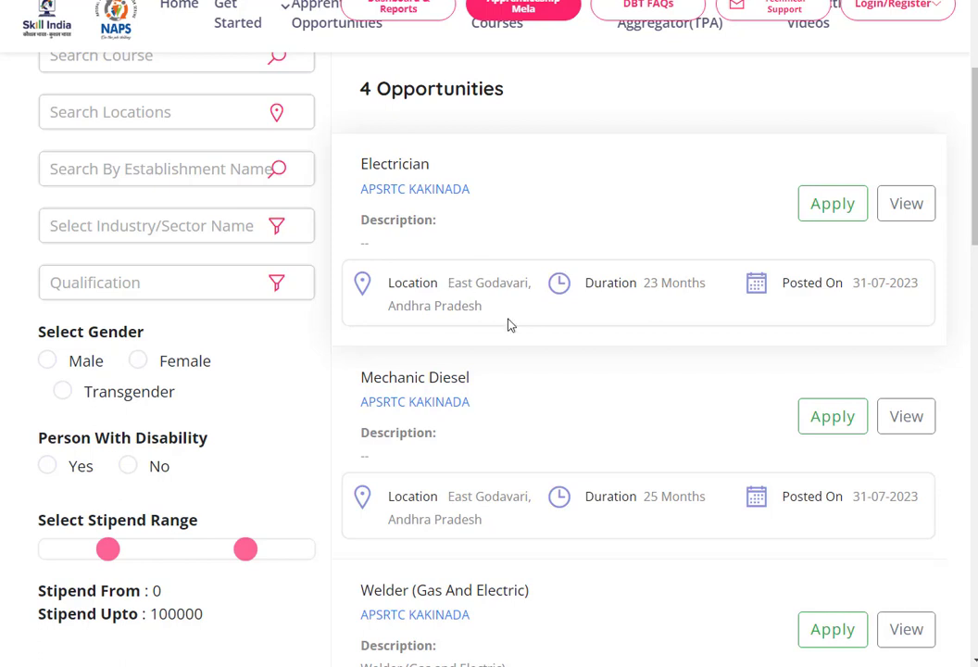
{"action": "left_click_drag", "start_coordinate": [593, 281], "coordinate": [647, 280]}
{"action": "left_click", "coordinate": [675, 301]}
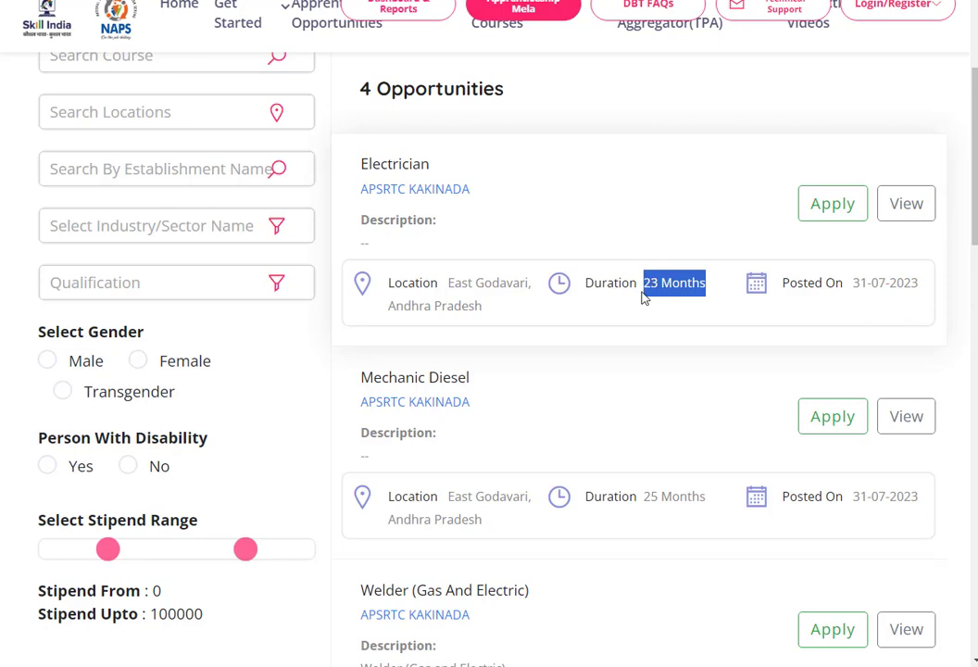
{"action": "left_click", "coordinate": [651, 324]}
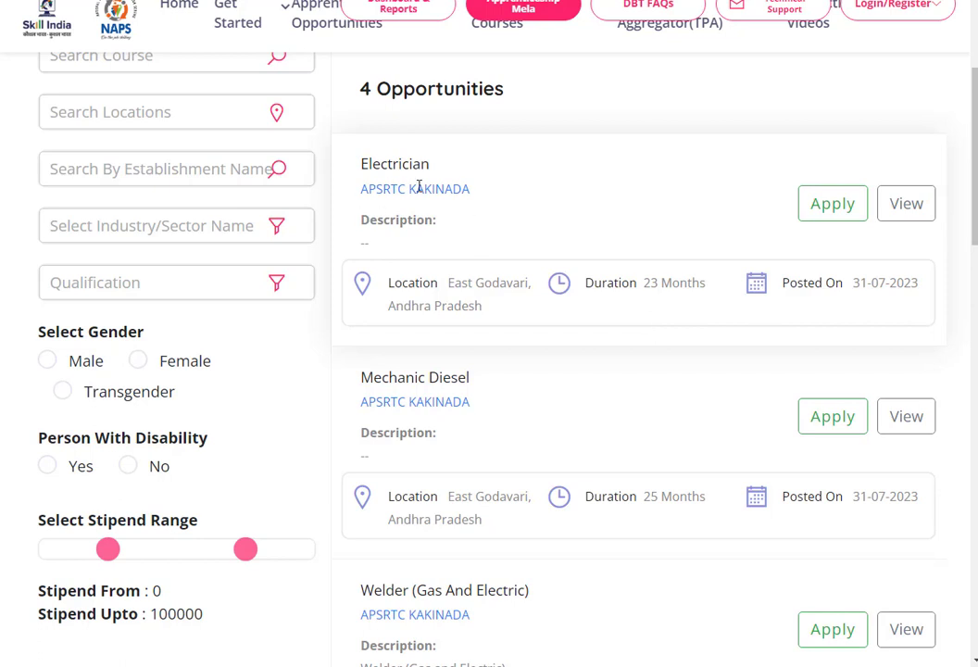
Open the full details of the Electrician opportunity at APSRTC KAKINADA.
{"action": "left_click_drag", "start_coordinate": [476, 189], "coordinate": [713, 210]}
{"action": "left_click", "coordinate": [666, 210]}
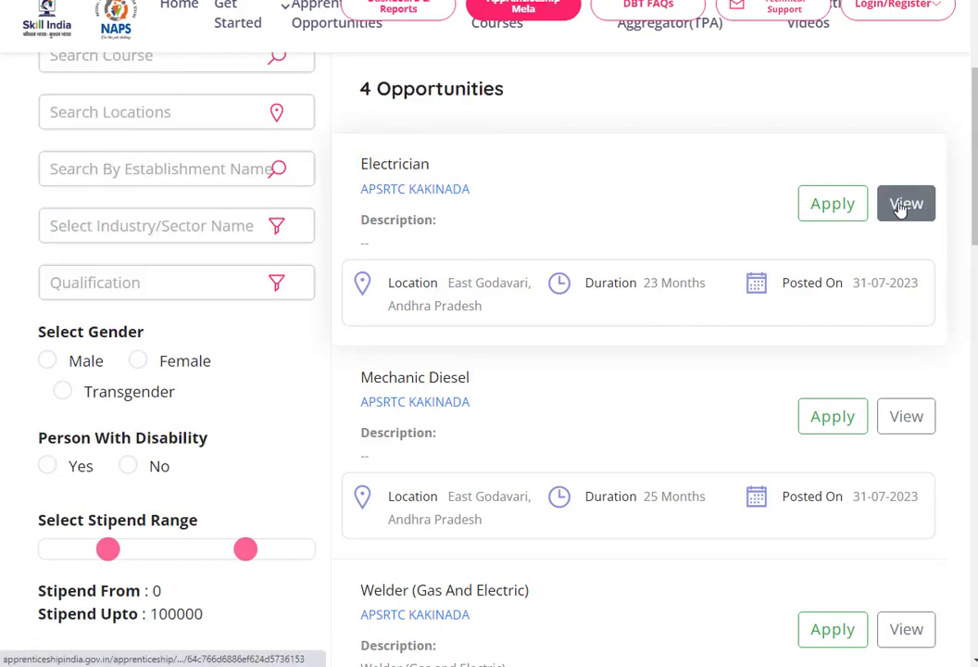
{"action": "left_click", "coordinate": [919, 211]}
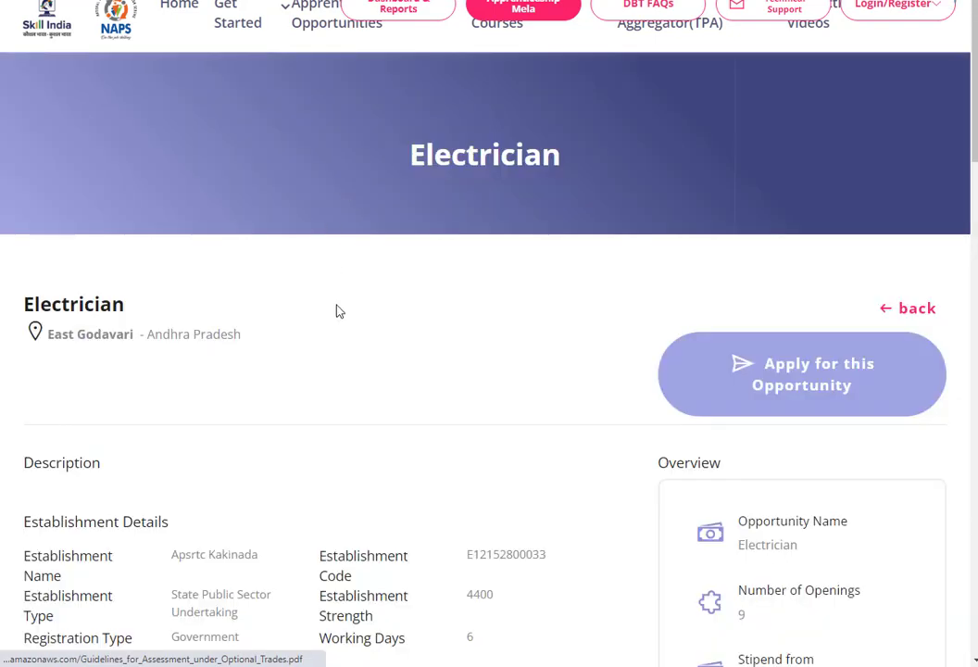
{"action": "scroll", "coordinate": [361, 400], "scroll_direction": "down", "scroll_amount": 3}
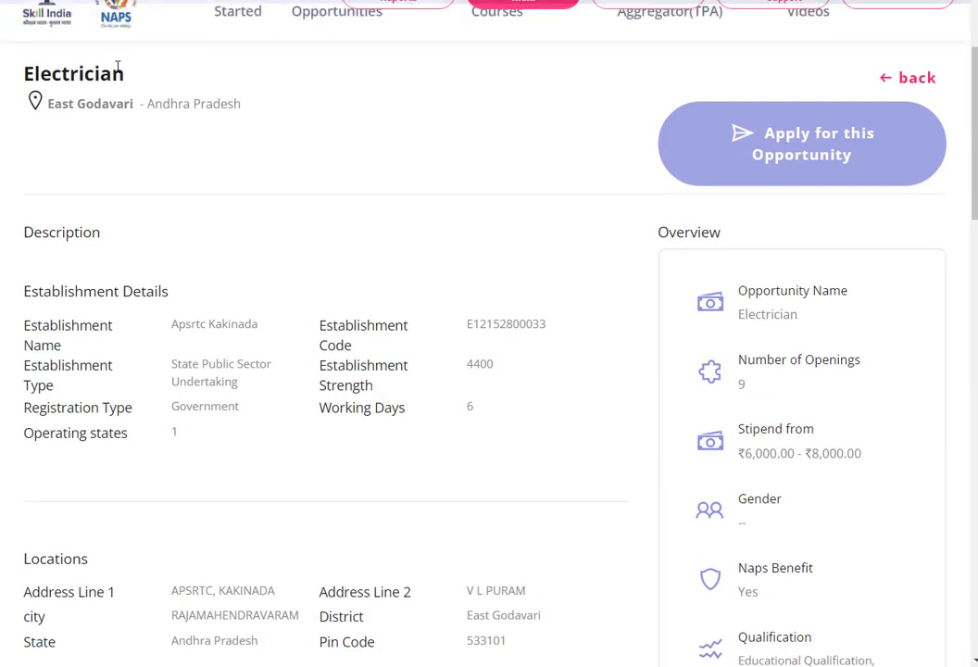
Examine the Electrician opportunity's district and its establishment name, code, type and strength, highlighting each entry.
{"action": "left_click_drag", "start_coordinate": [136, 103], "coordinate": [46, 100]}
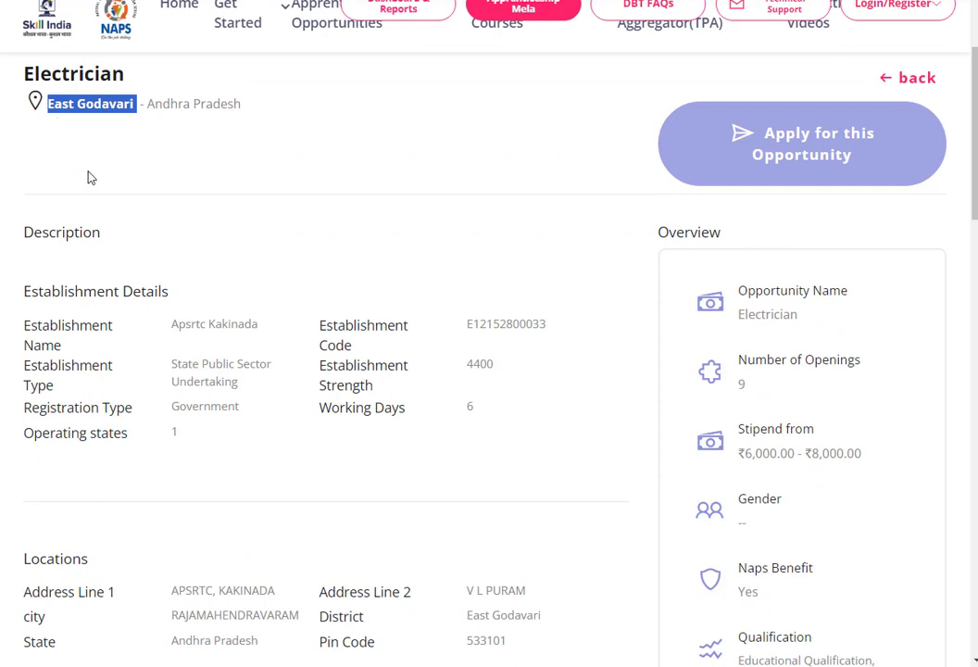
{"action": "scroll", "coordinate": [90, 177], "scroll_direction": "down", "scroll_amount": 2}
{"action": "left_click_drag", "start_coordinate": [113, 172], "coordinate": [21, 167]}
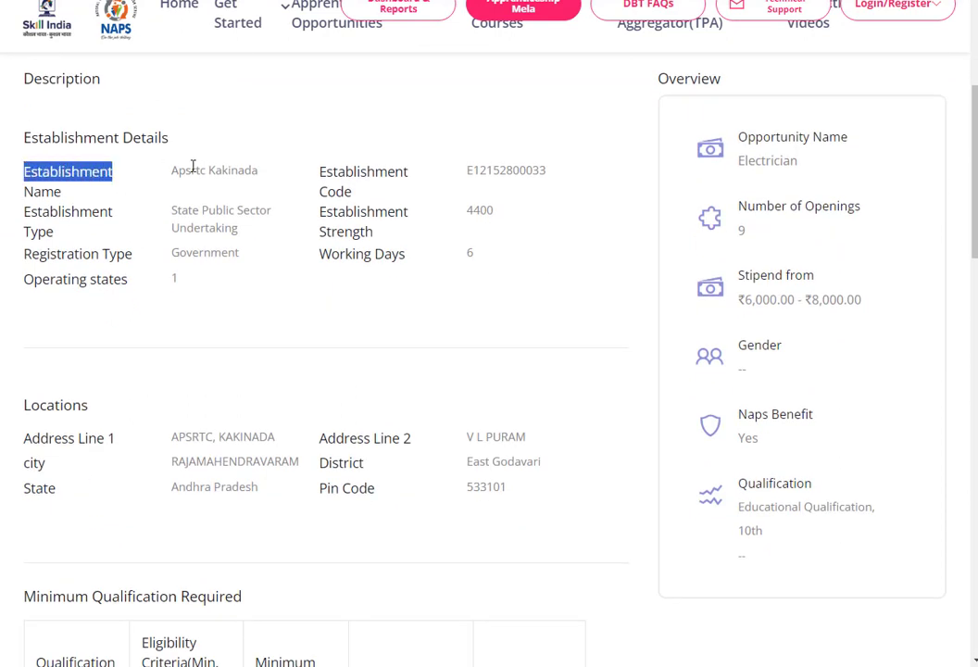
{"action": "left_click_drag", "start_coordinate": [172, 167], "coordinate": [262, 188]}
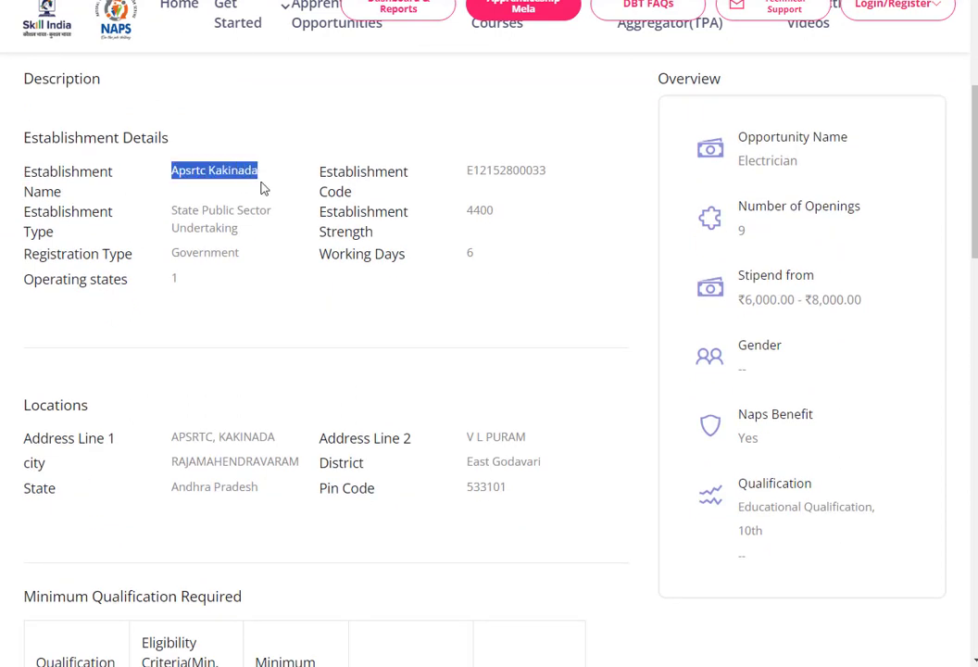
{"action": "left_click", "coordinate": [262, 188]}
{"action": "left_click_drag", "start_coordinate": [611, 178], "coordinate": [436, 177]}
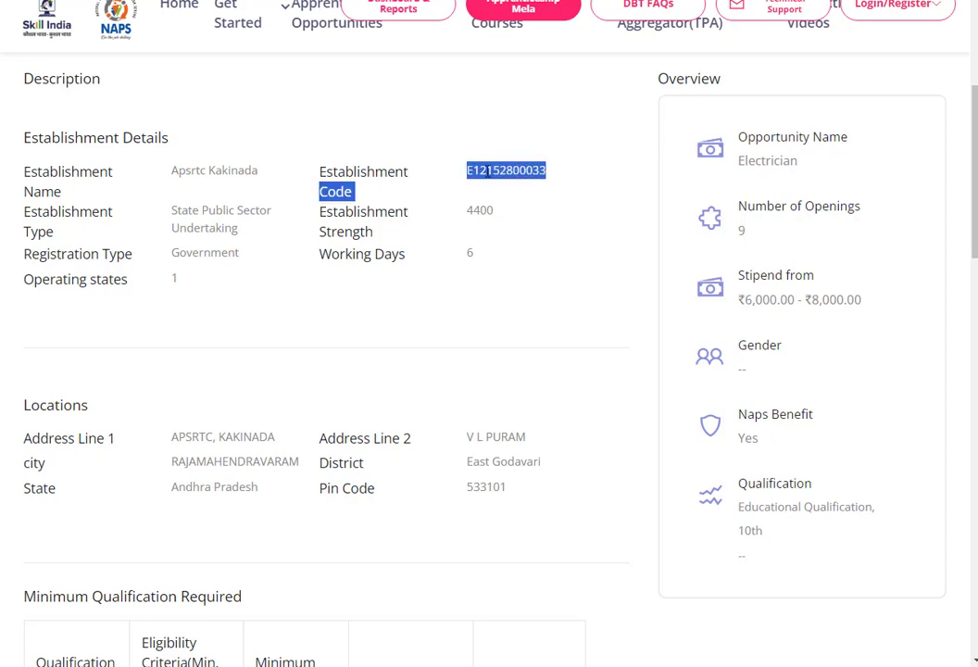
{"action": "double_click", "coordinate": [488, 170]}
{"action": "scroll", "coordinate": [356, 252], "scroll_direction": "down", "scroll_amount": 1}
{"action": "left_click_drag", "start_coordinate": [264, 159], "coordinate": [175, 127]}
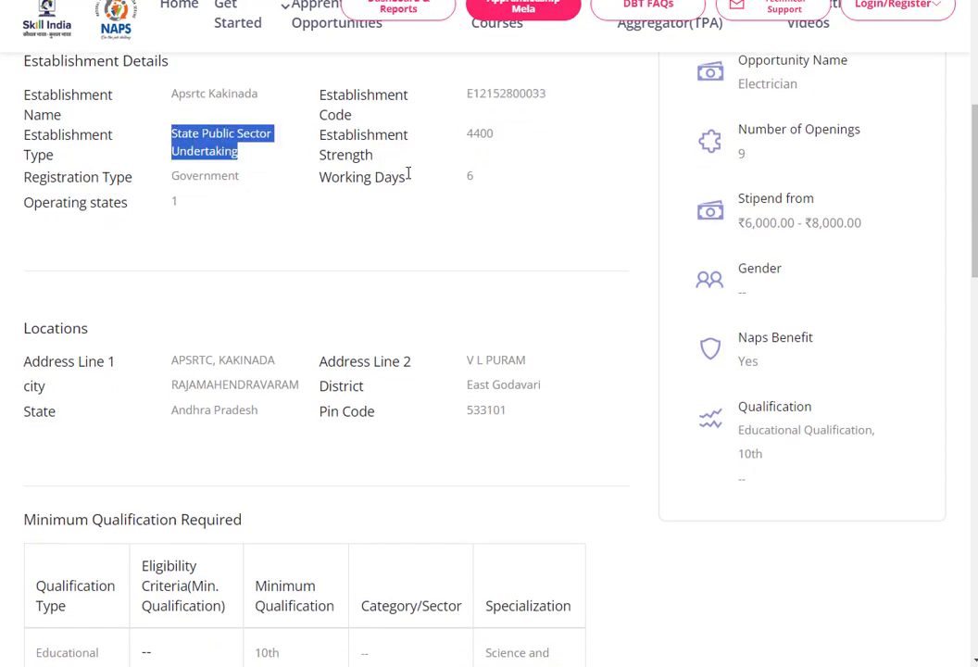
{"action": "left_click_drag", "start_coordinate": [374, 154], "coordinate": [351, 155]}
{"action": "double_click", "coordinate": [471, 134]}
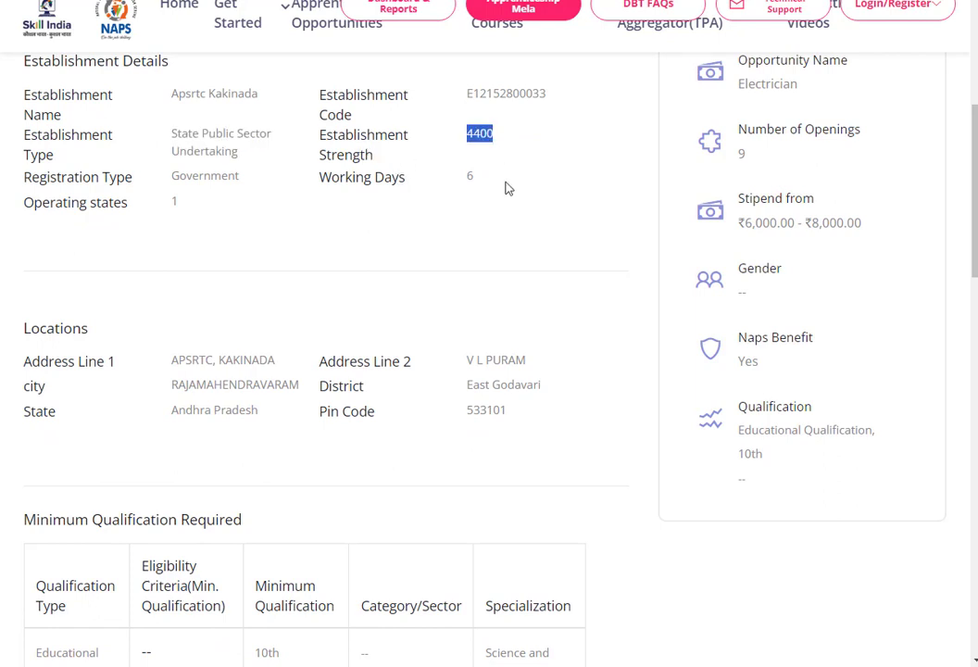
{"action": "scroll", "coordinate": [497, 316], "scroll_direction": "up", "scroll_amount": 1}
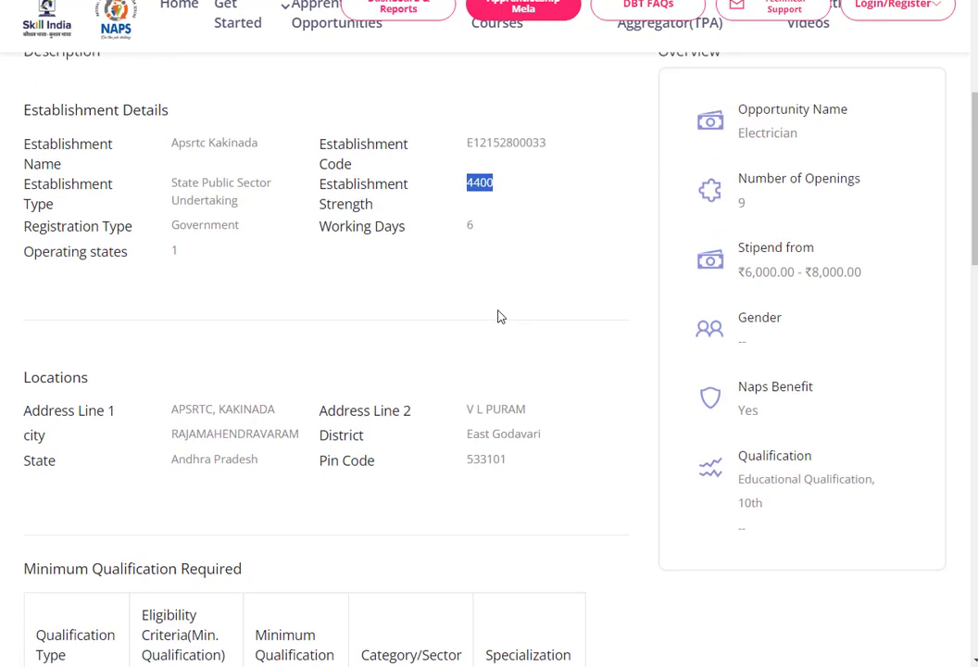
Review the opportunity name, number of openings, stipend range and gender entry in the Electrician overview.
{"action": "left_click_drag", "start_coordinate": [731, 212], "coordinate": [874, 218]}
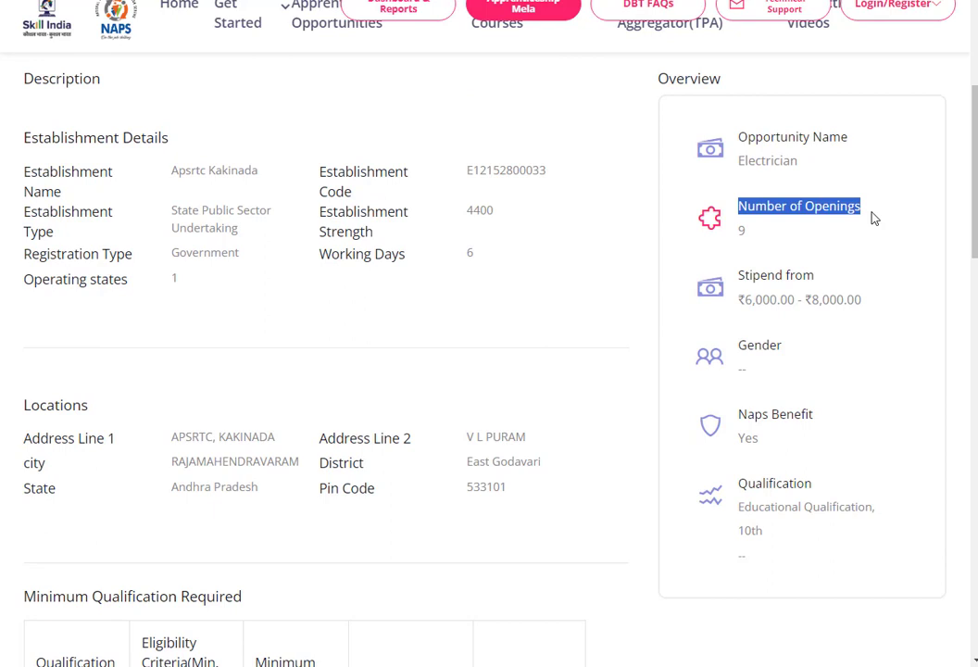
{"action": "left_click_drag", "start_coordinate": [759, 229], "coordinate": [740, 224]}
{"action": "left_click_drag", "start_coordinate": [808, 137], "coordinate": [727, 167]}
{"action": "left_click", "coordinate": [745, 221]}
{"action": "left_click_drag", "start_coordinate": [739, 278], "coordinate": [855, 295]}
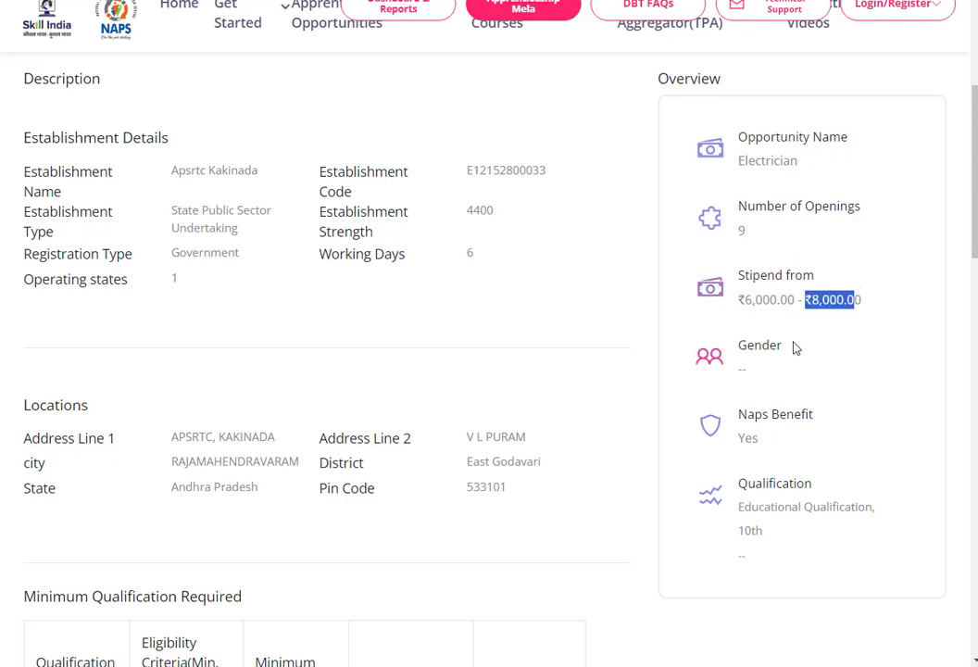
{"action": "left_click_drag", "start_coordinate": [795, 348], "coordinate": [744, 344]}
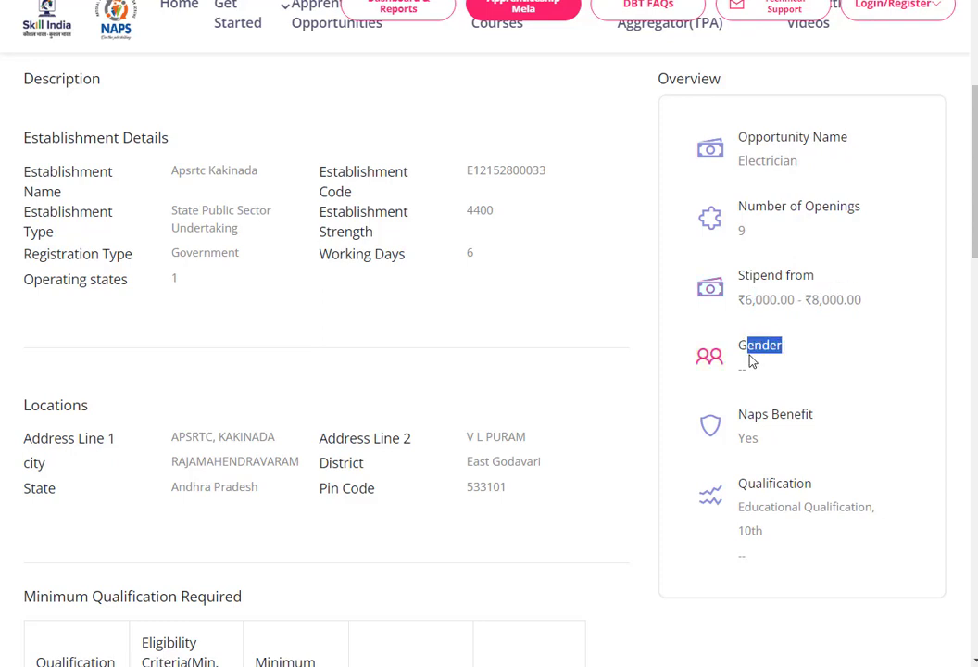
Check the Naps Benefit and Qualification entries in the Electrician overview.
{"action": "scroll", "coordinate": [748, 358], "scroll_direction": "down", "scroll_amount": 3}
{"action": "left_click_drag", "start_coordinate": [740, 185], "coordinate": [810, 211]}
{"action": "left_click", "coordinate": [759, 222]}
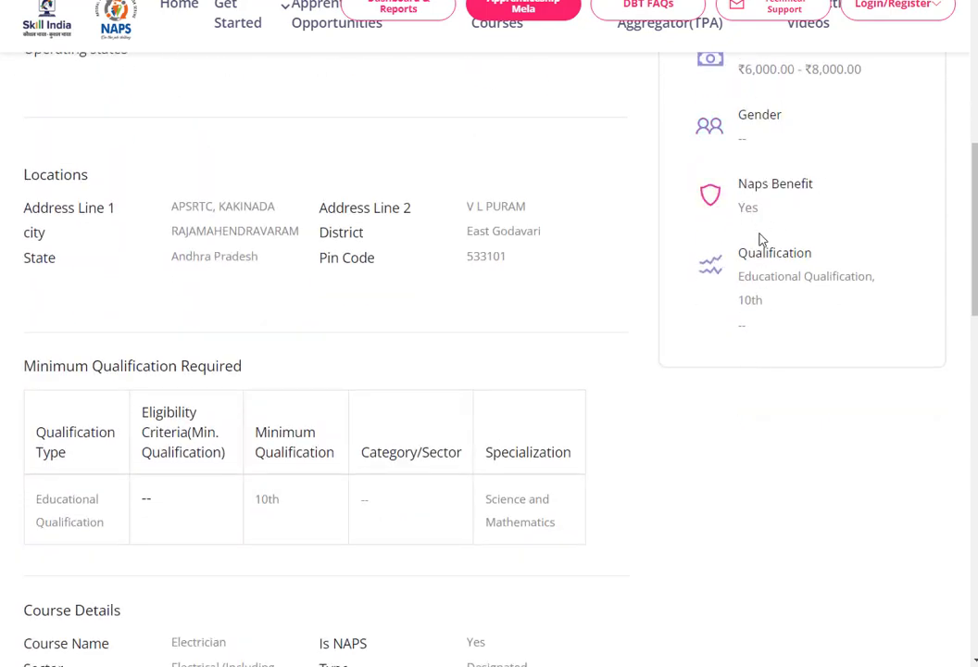
{"action": "left_click_drag", "start_coordinate": [736, 254], "coordinate": [824, 265]}
{"action": "left_click_drag", "start_coordinate": [767, 311], "coordinate": [767, 311]}
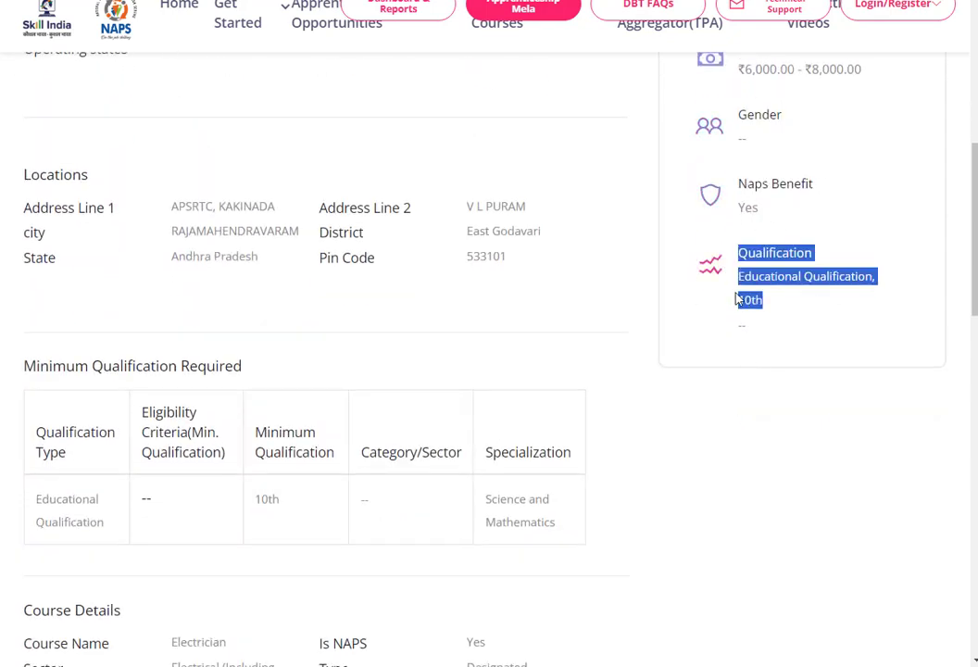
{"action": "left_click_drag", "start_coordinate": [738, 276], "coordinate": [786, 295]}
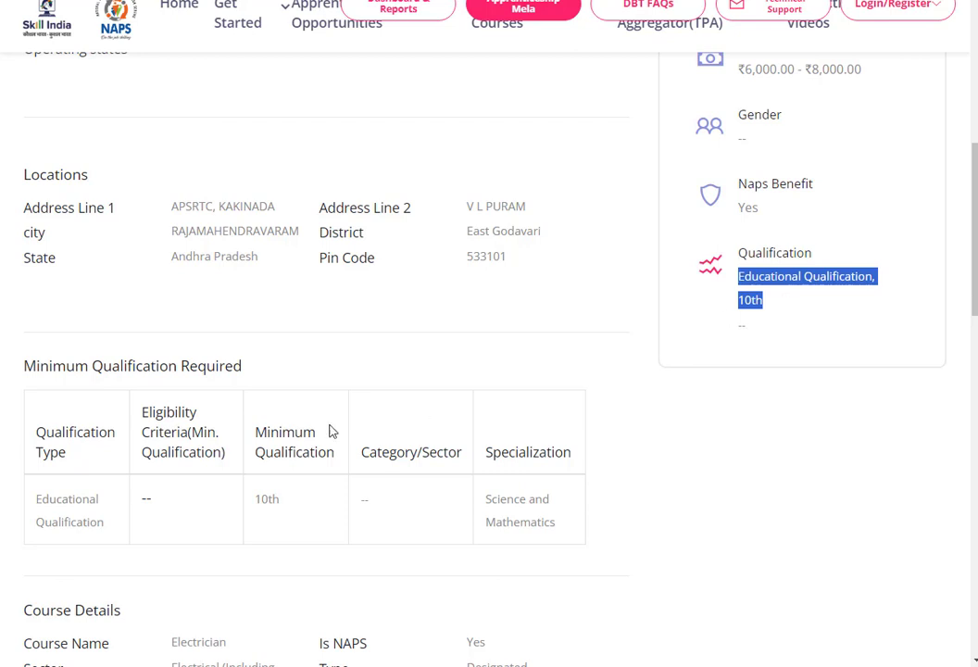
Check the minimum qualification in the Minimum Qualification Required table and look over the course details.
{"action": "scroll", "coordinate": [308, 430], "scroll_direction": "down", "scroll_amount": 2}
{"action": "scroll", "coordinate": [307, 435], "scroll_direction": "up", "scroll_amount": 1}
{"action": "double_click", "coordinate": [265, 422]}
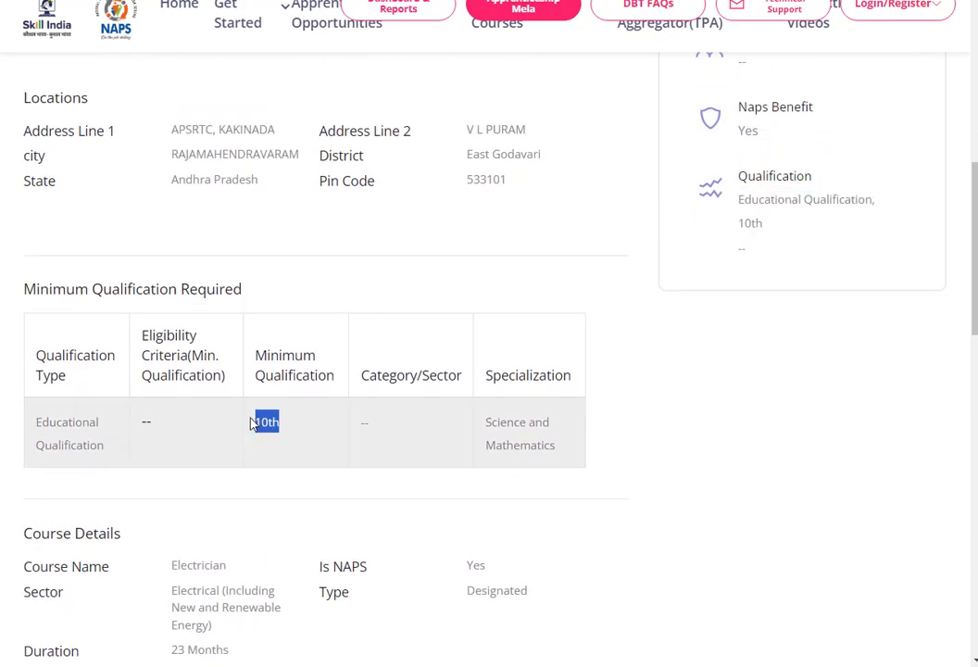
{"action": "scroll", "coordinate": [260, 448], "scroll_direction": "down", "scroll_amount": 3}
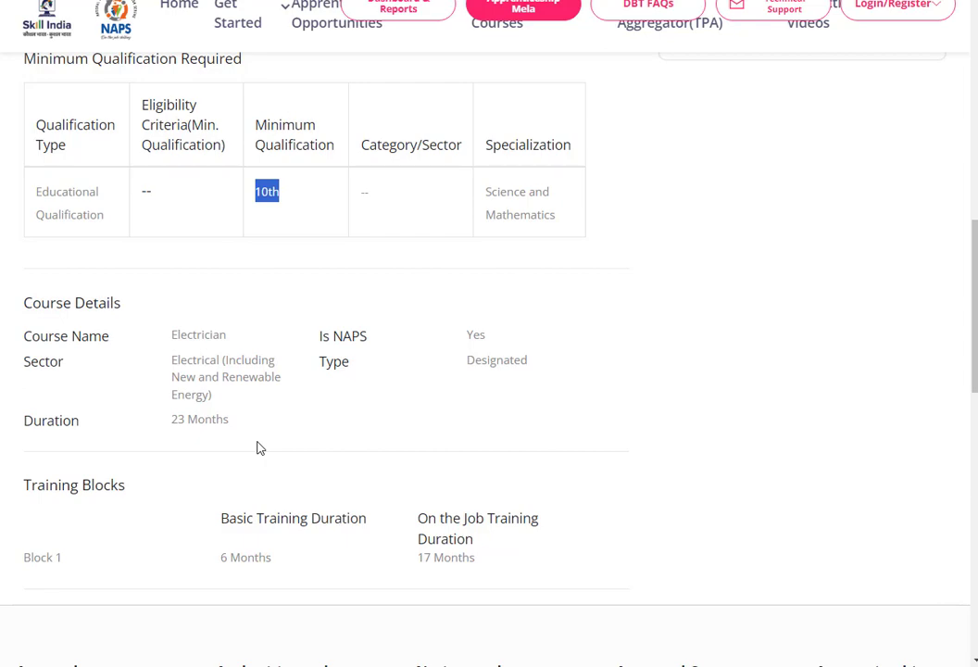
Compare the basic training duration with the on-the-job training duration in the Electrician course's Training Blocks.
{"action": "scroll", "coordinate": [259, 448], "scroll_direction": "down", "scroll_amount": 3}
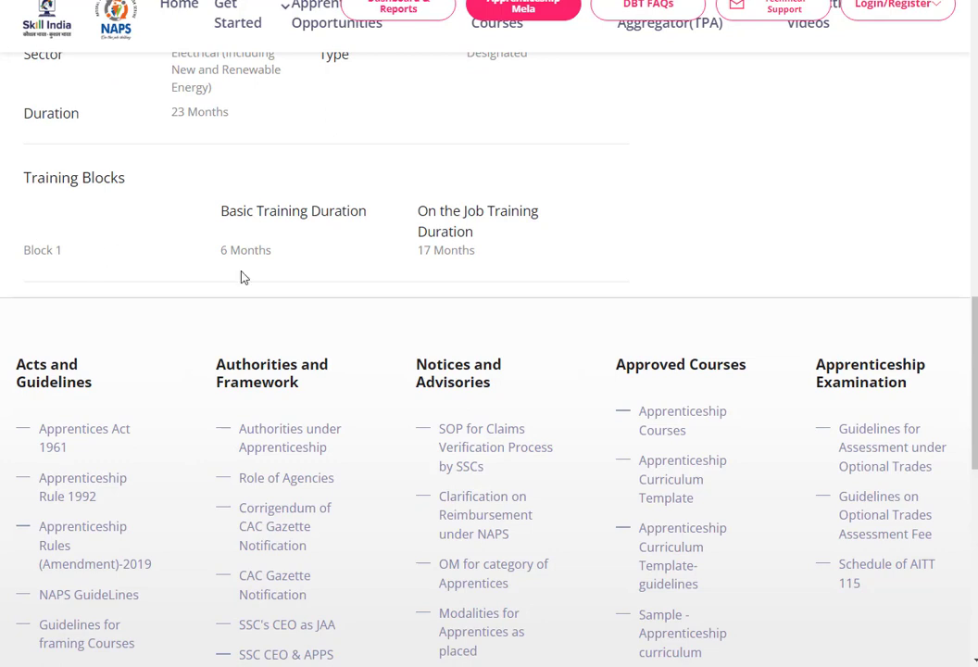
{"action": "triple_click", "coordinate": [247, 249]}
{"action": "left_click_drag", "start_coordinate": [281, 256], "coordinate": [220, 255]}
{"action": "left_click_drag", "start_coordinate": [484, 267], "coordinate": [402, 256]}
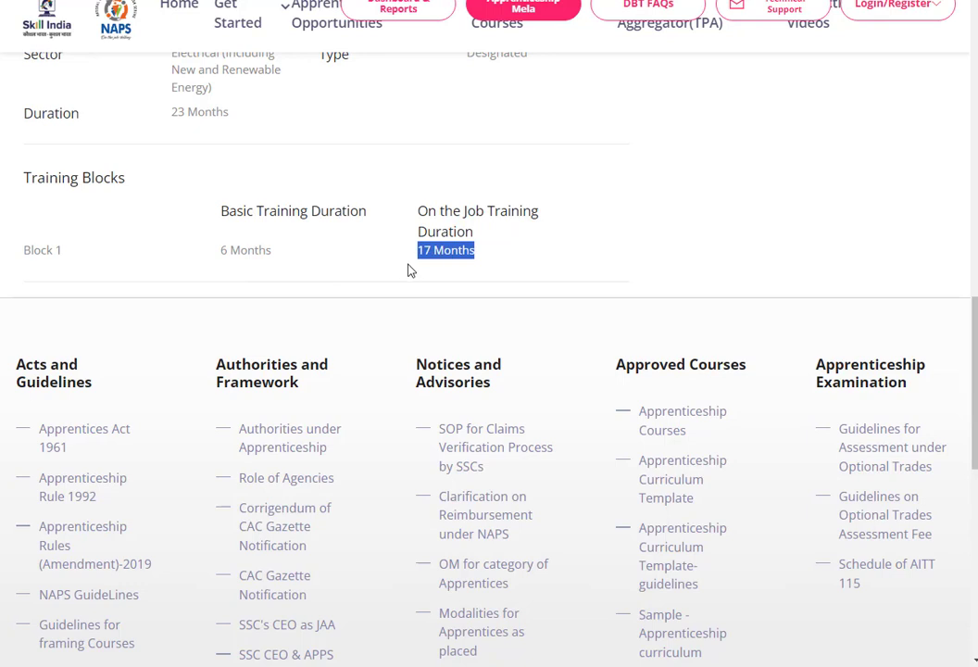
{"action": "scroll", "coordinate": [307, 369], "scroll_direction": "up", "scroll_amount": 1}
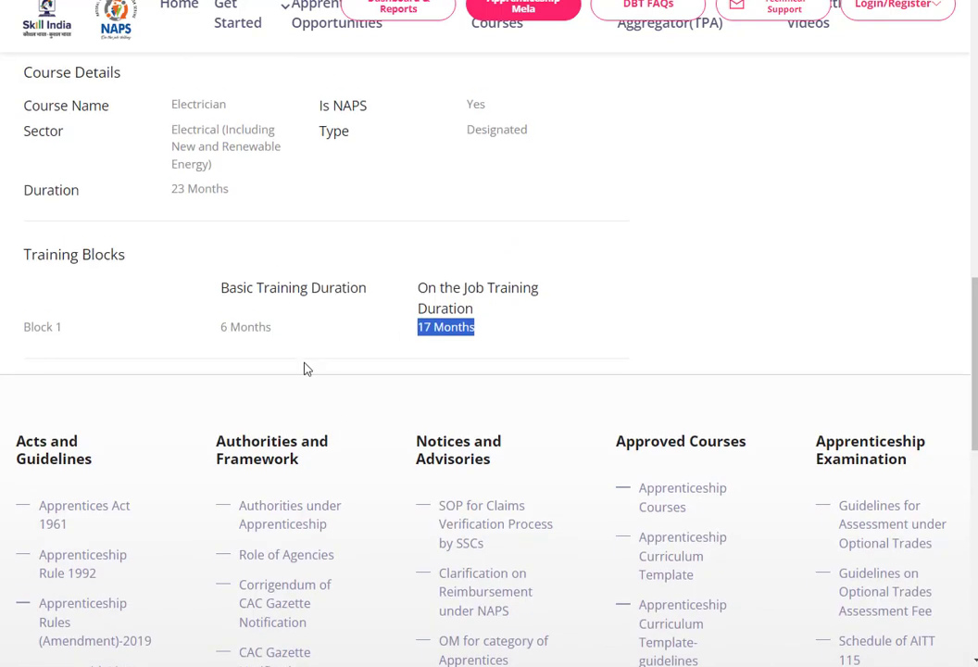
{"action": "left_click", "coordinate": [260, 332]}
{"action": "left_click_drag", "start_coordinate": [422, 333], "coordinate": [299, 341]}
{"action": "left_click", "coordinate": [266, 358]}
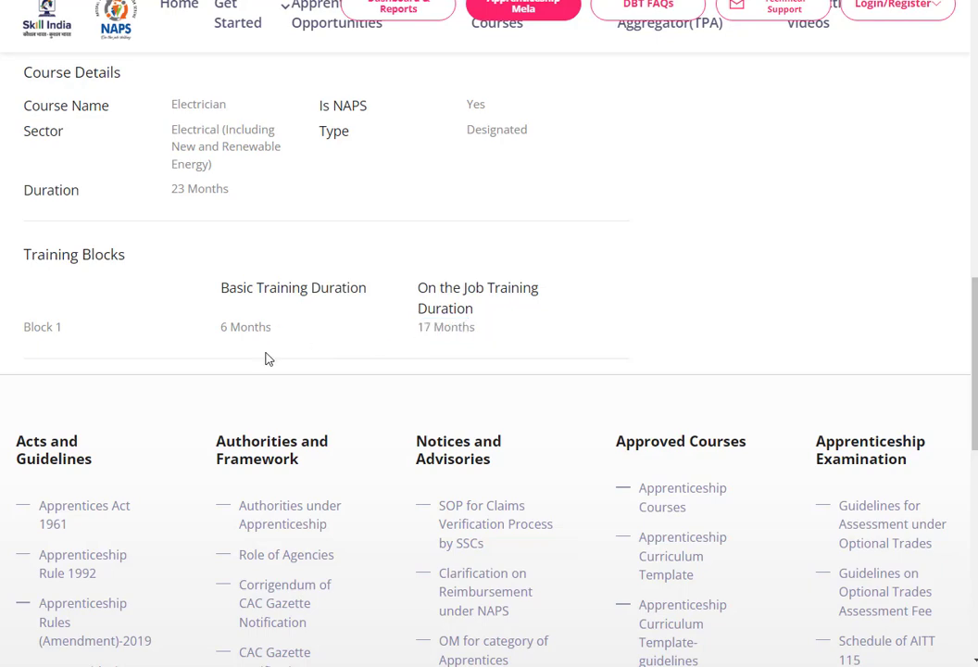
{"action": "scroll", "coordinate": [267, 358], "scroll_direction": "up", "scroll_amount": 1}
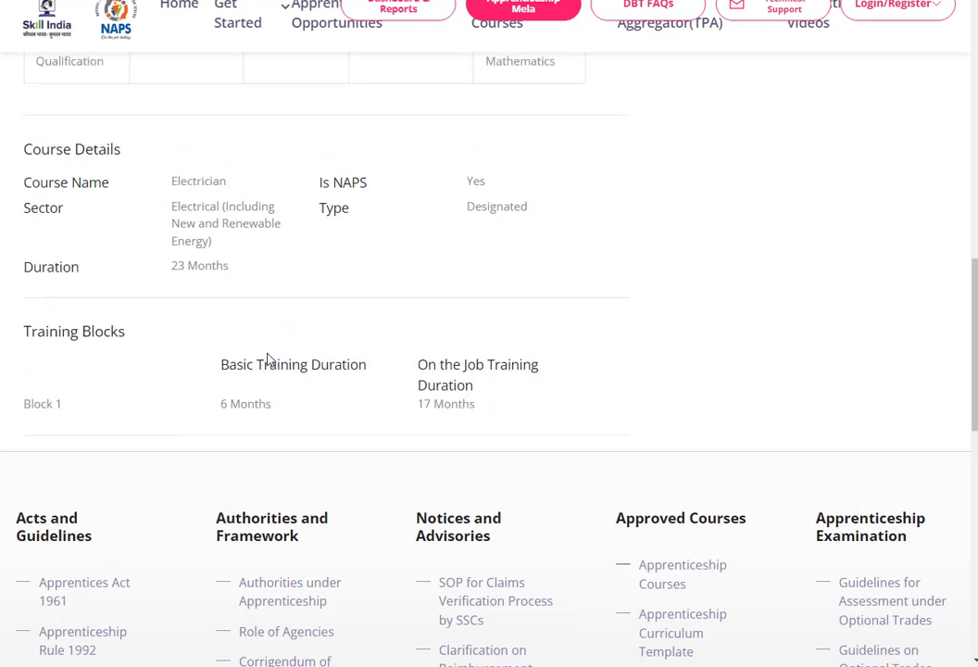
{"action": "scroll", "coordinate": [273, 375], "scroll_direction": "up", "scroll_amount": 7}
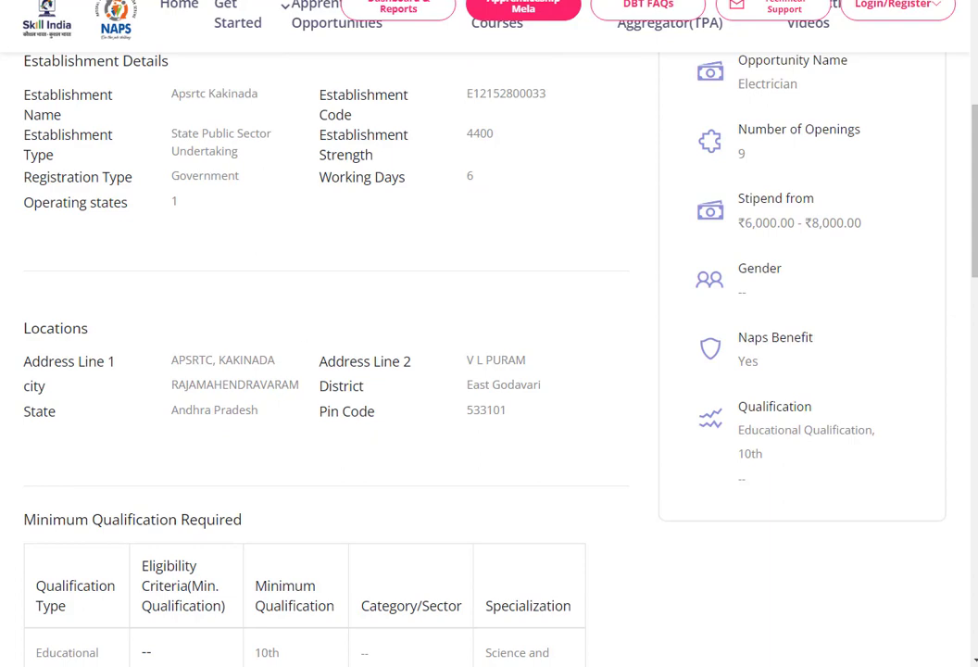
Return to the opportunities listing and filter it by the establishment APSRTC KAKINADA.
{"action": "key", "text": "alt+Left"}
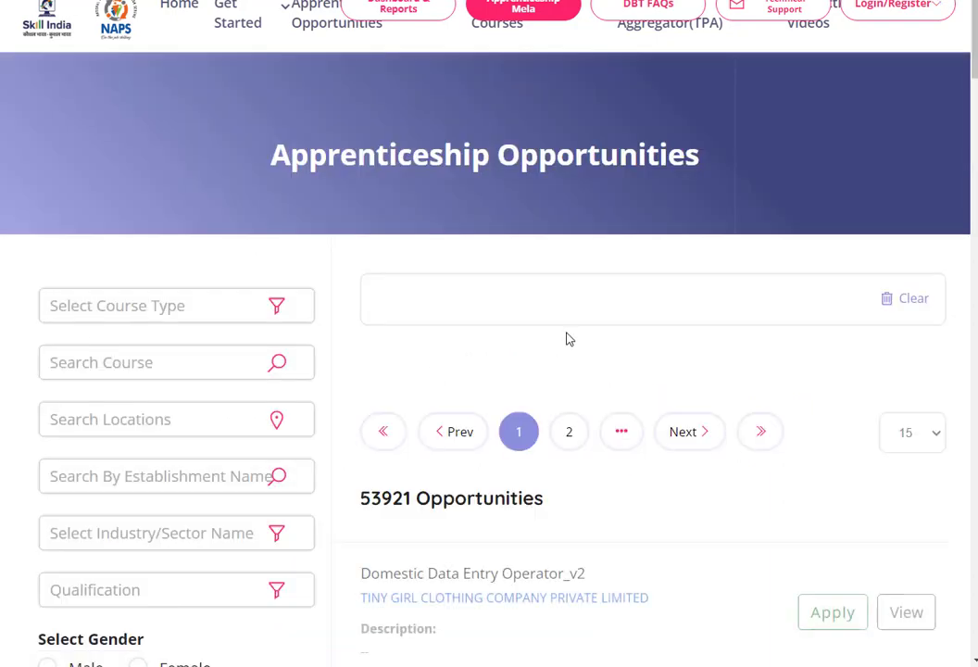
{"action": "scroll", "coordinate": [567, 334], "scroll_direction": "down", "scroll_amount": 2}
{"action": "left_click", "coordinate": [103, 258]}
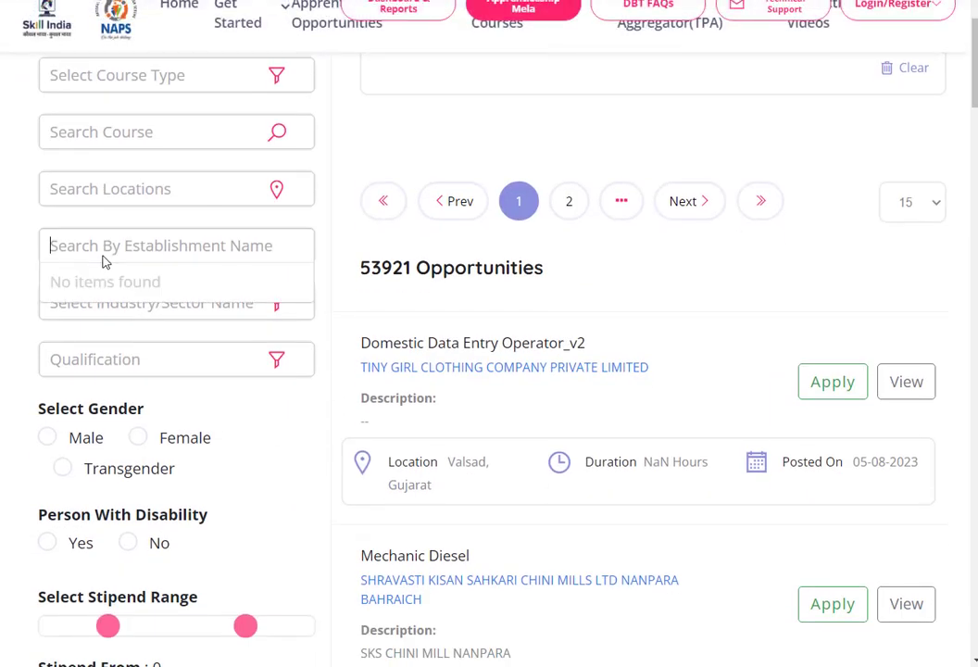
{"action": "type", "text": "apsrtc"}
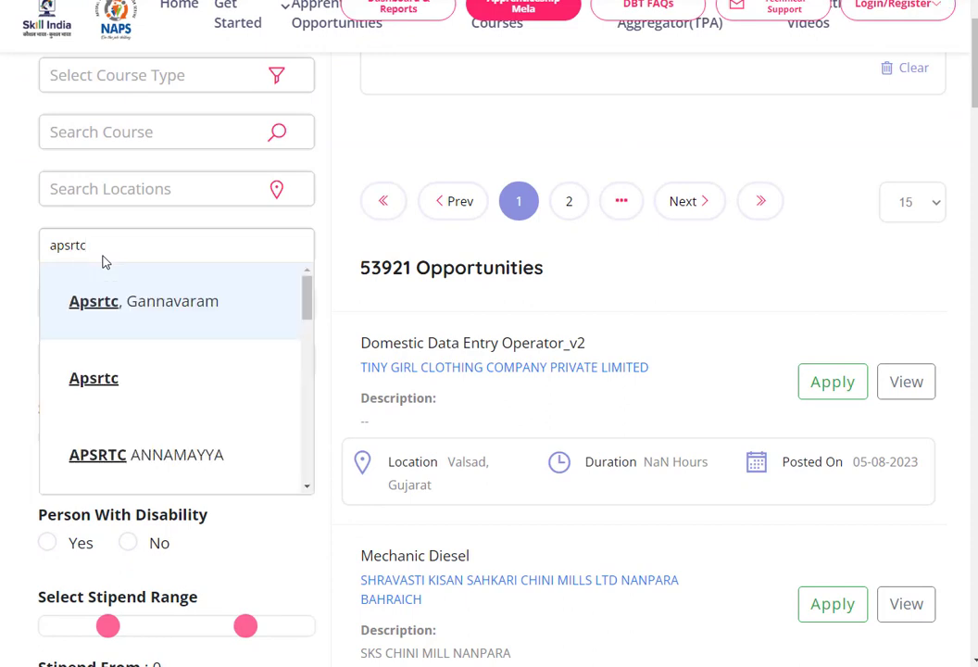
{"action": "type", "text": " kakinda"}
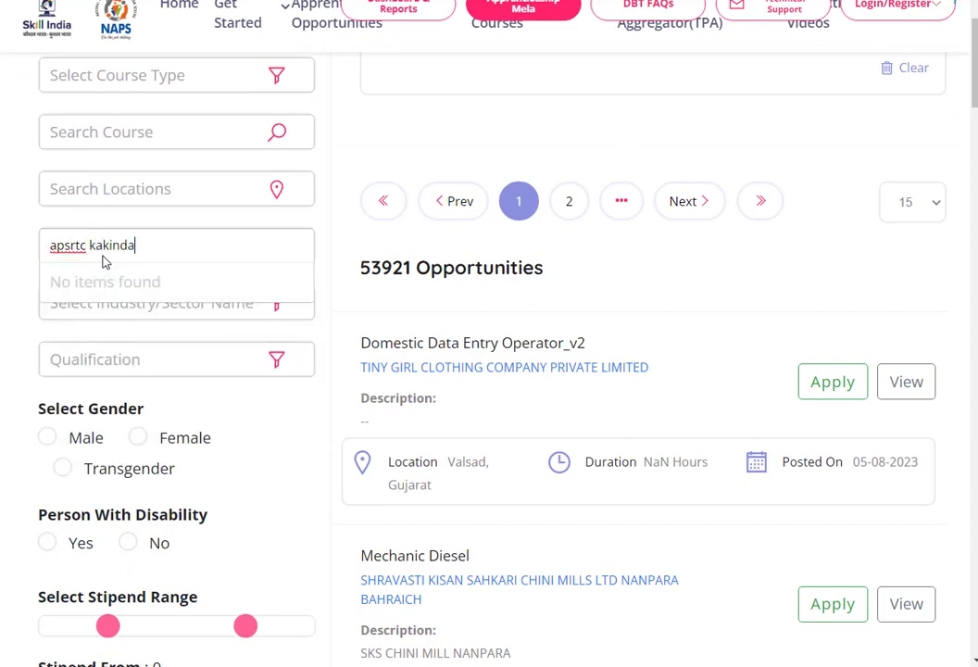
{"action": "left_click", "coordinate": [121, 247]}
{"action": "type", "text": "a"}
{"action": "left_click", "coordinate": [131, 304]}
Open the Mechanic Diesel opportunity at APSRTC KAKINADA and check its number of openings and minimum qualification.
{"action": "scroll", "coordinate": [495, 443], "scroll_direction": "down", "scroll_amount": 4}
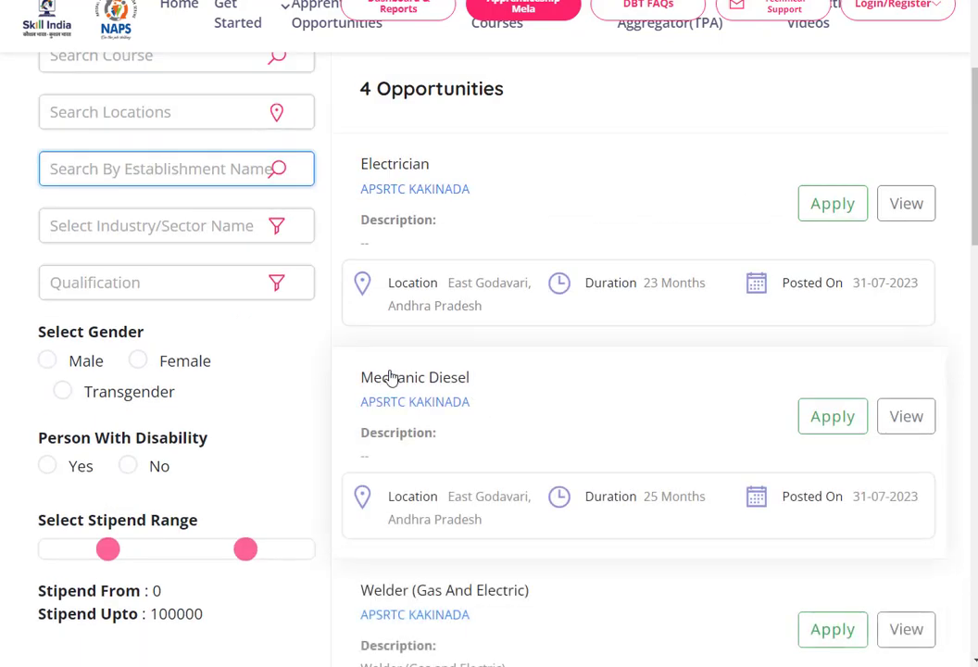
{"action": "left_click", "coordinate": [794, 402]}
{"action": "scroll", "coordinate": [247, 350], "scroll_direction": "down", "scroll_amount": 4}
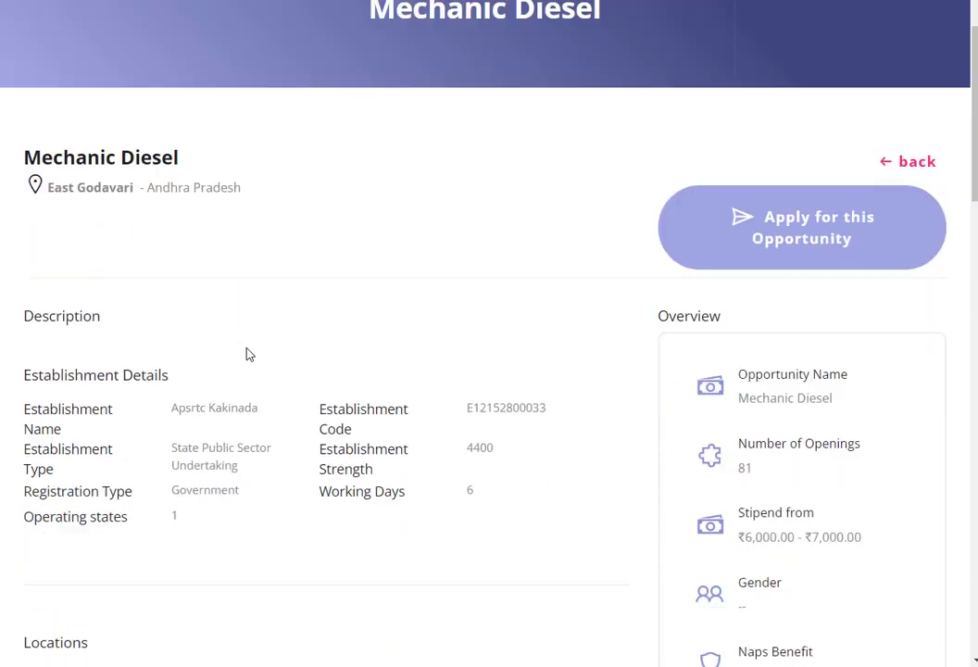
{"action": "left_click_drag", "start_coordinate": [758, 240], "coordinate": [737, 213]}
{"action": "left_click", "coordinate": [759, 239]}
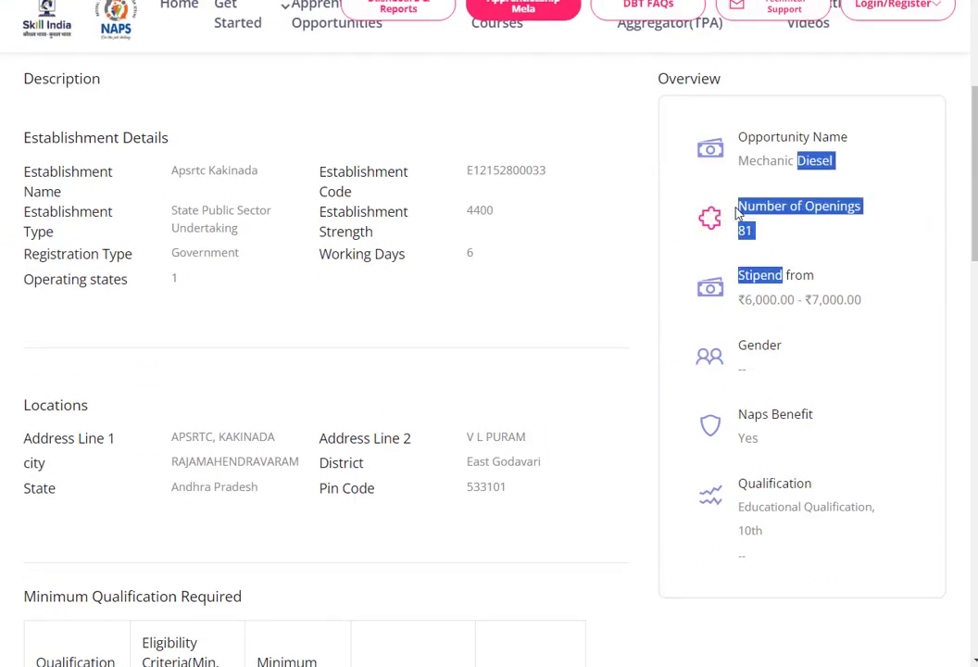
{"action": "triple_click", "coordinate": [746, 212]}
{"action": "scroll", "coordinate": [426, 258], "scroll_direction": "down", "scroll_amount": 6}
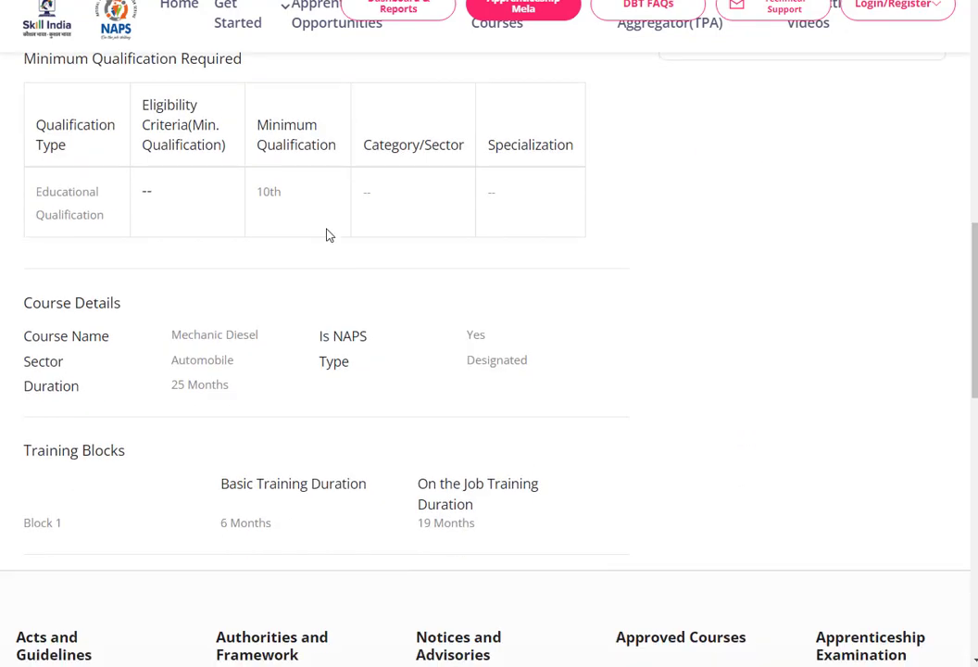
{"action": "double_click", "coordinate": [266, 192]}
Try to apply for the Mechanic Diesel opportunity and continue to the login page.
{"action": "scroll", "coordinate": [320, 338], "scroll_direction": "up", "scroll_amount": 8}
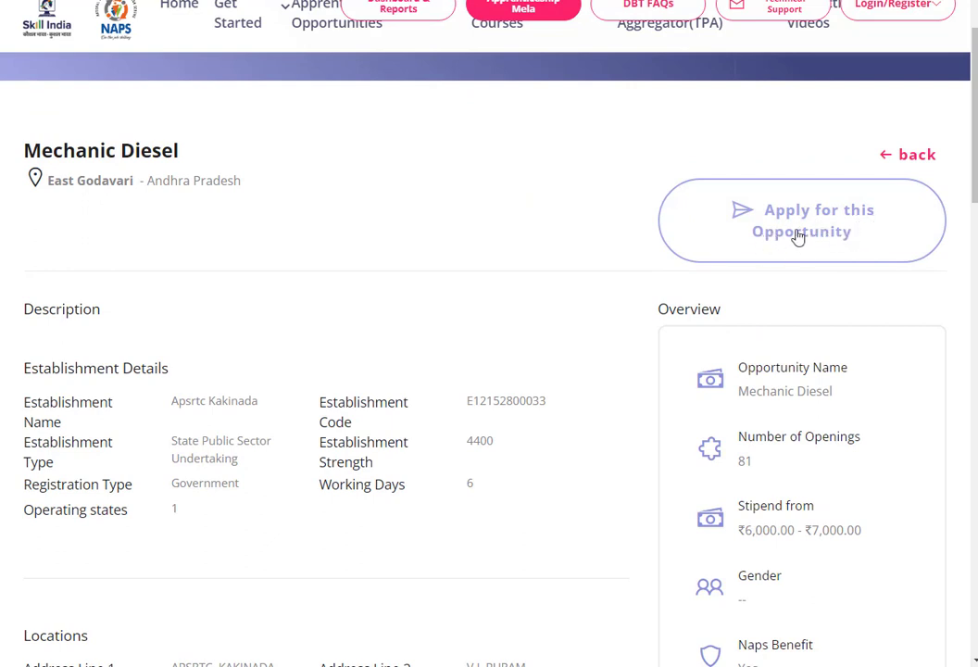
{"action": "left_click", "coordinate": [802, 224]}
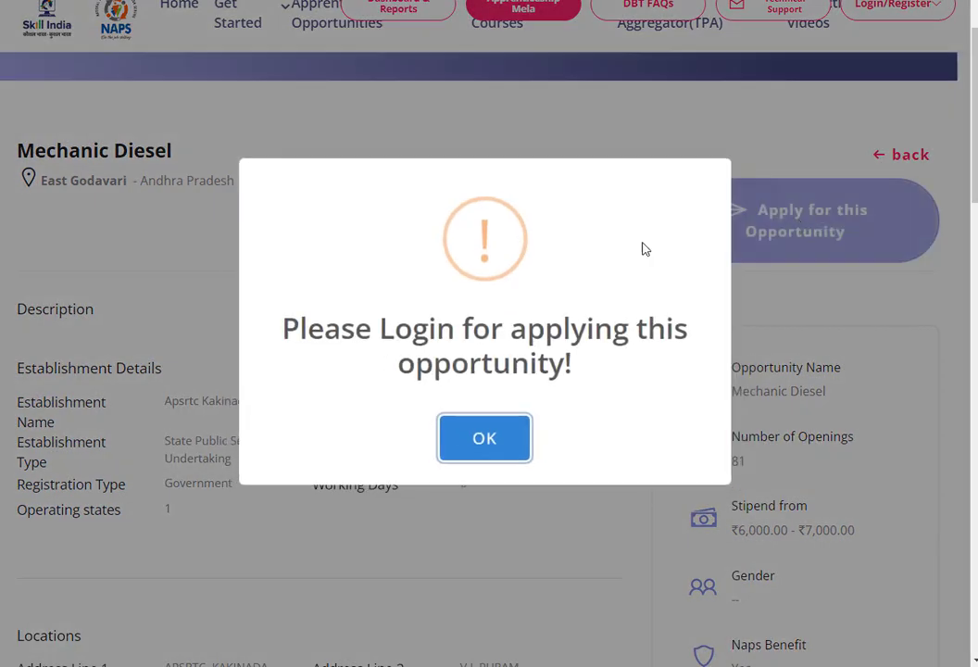
{"action": "left_click", "coordinate": [496, 441]}
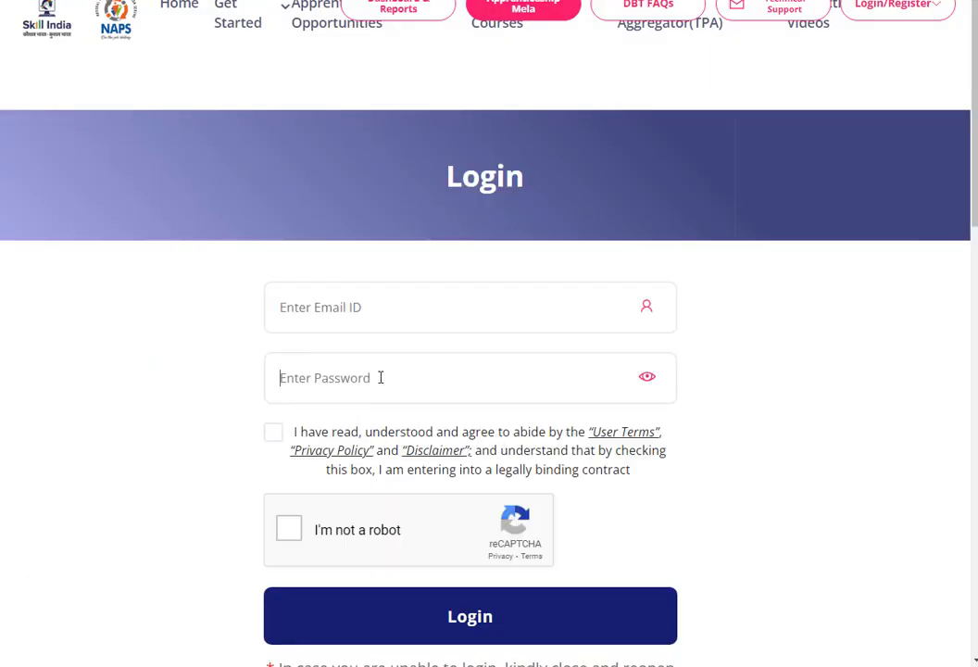
Reopen the Apprenticeship Opportunities listing, and highlight the "esat godavari" line in the Notepad notes before returning to the portal.
{"action": "left_click", "coordinate": [317, 32]}
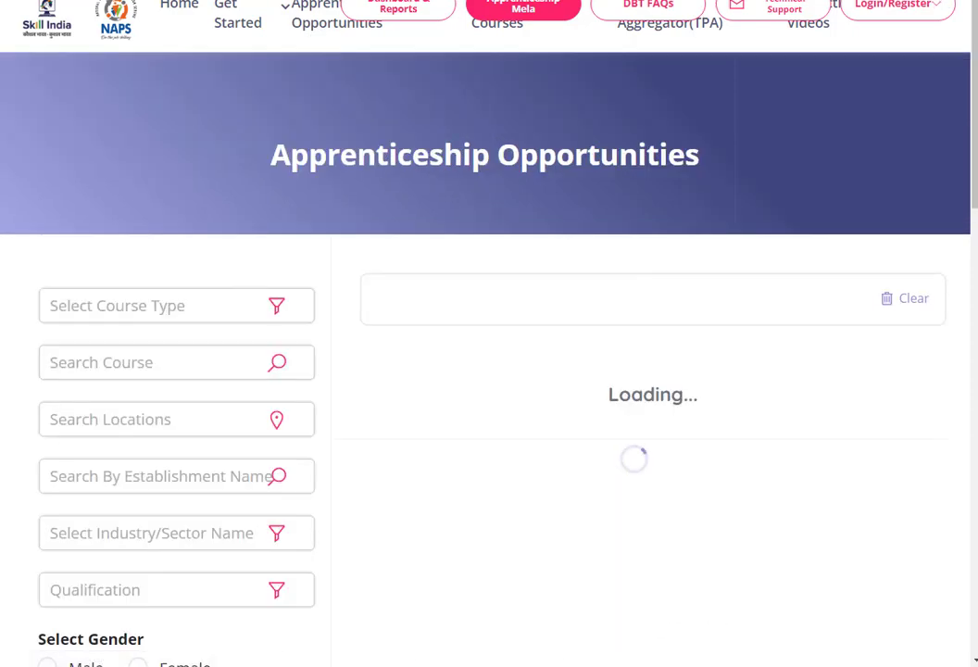
{"action": "left_click", "coordinate": [785, 645]}
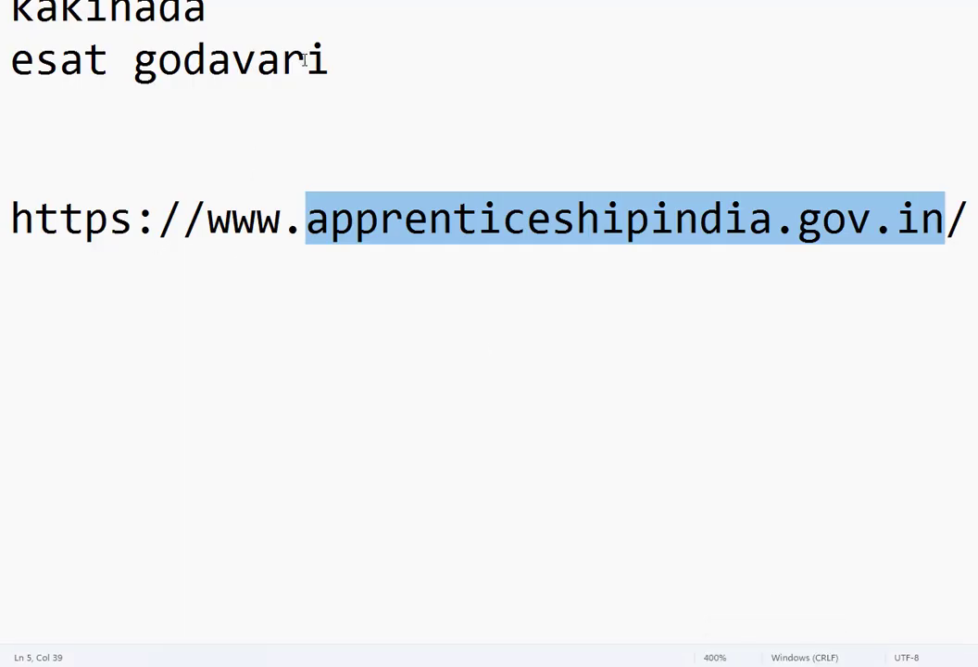
{"action": "left_click_drag", "start_coordinate": [304, 60], "coordinate": [11, 61]}
{"action": "key", "text": "alt+Tab"}
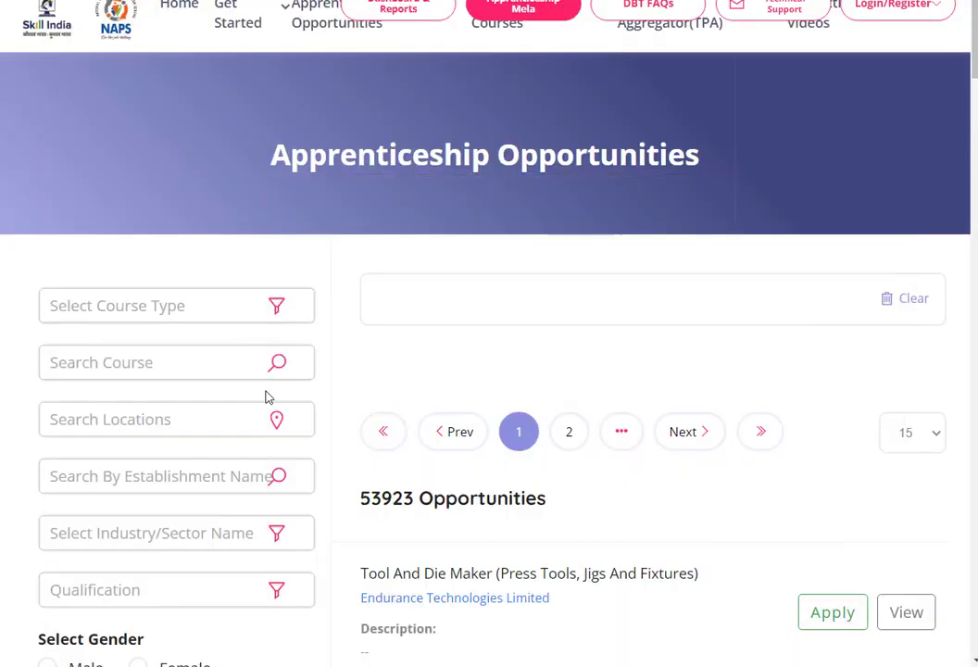
Try searching the establishment names for "apsrtc eastgodavari" and for the shortened "apsrtc east".
{"action": "left_click", "coordinate": [147, 476]}
{"action": "type", "text": "apsr"}
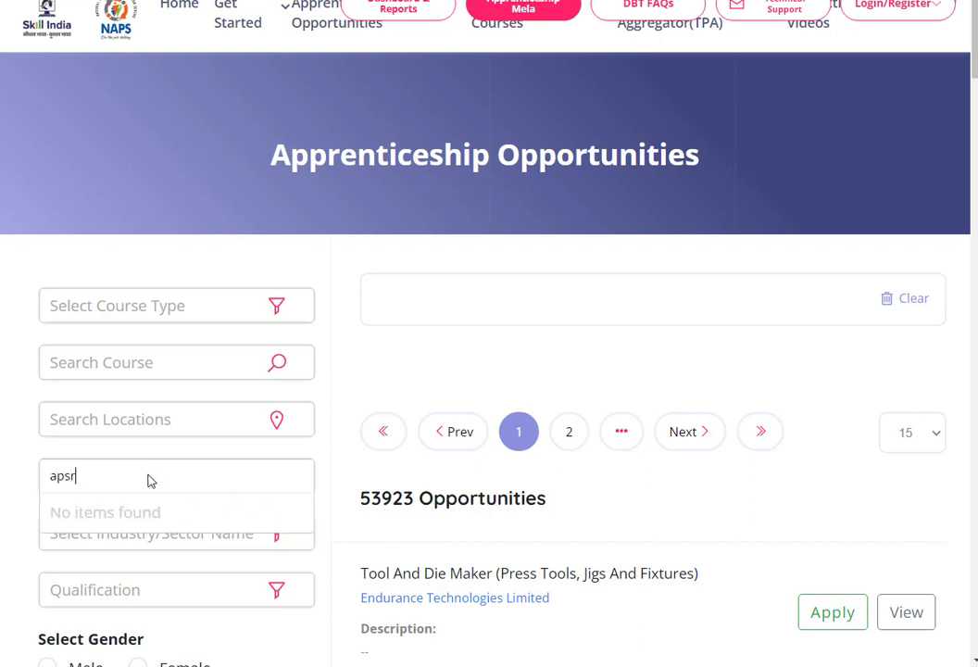
{"action": "type", "text": "tc eastgodavari"}
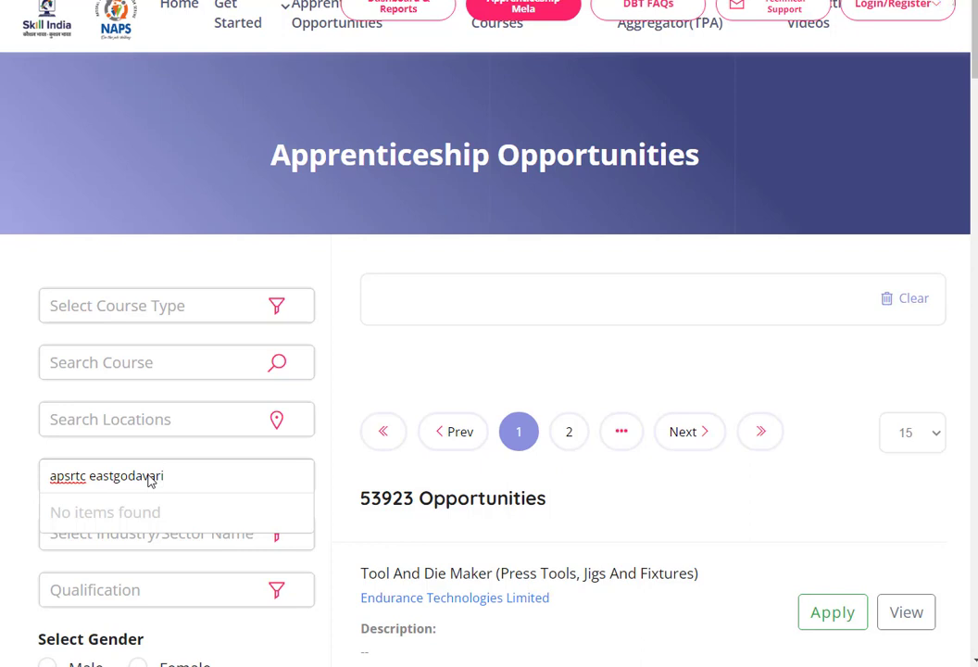
{"action": "left_click_drag", "start_coordinate": [163, 475], "coordinate": [121, 475]}
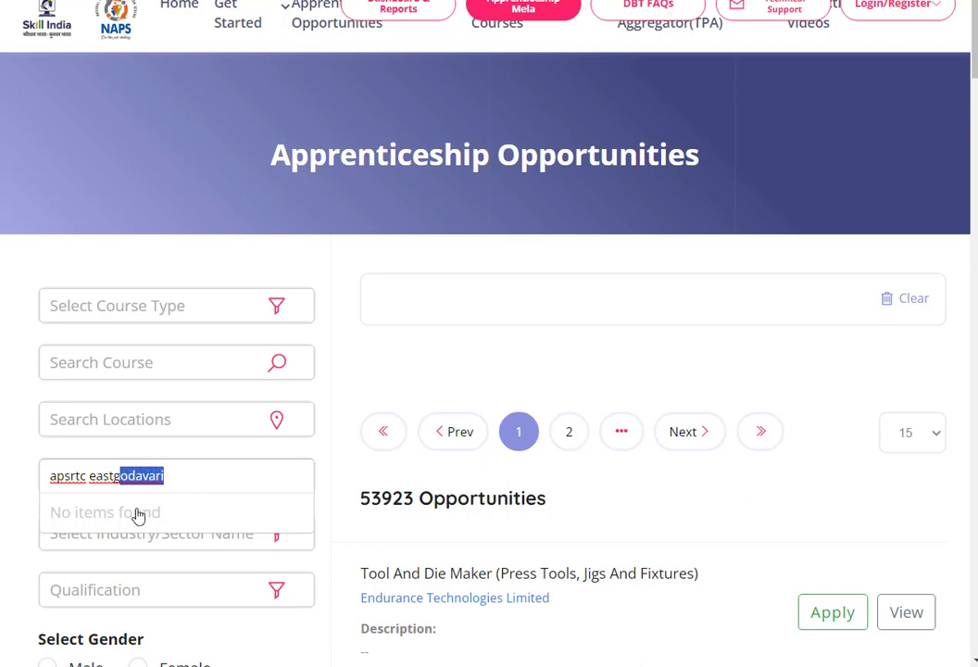
{"action": "key", "text": "BackSpace"}
{"action": "key", "text": "BackSpace"}
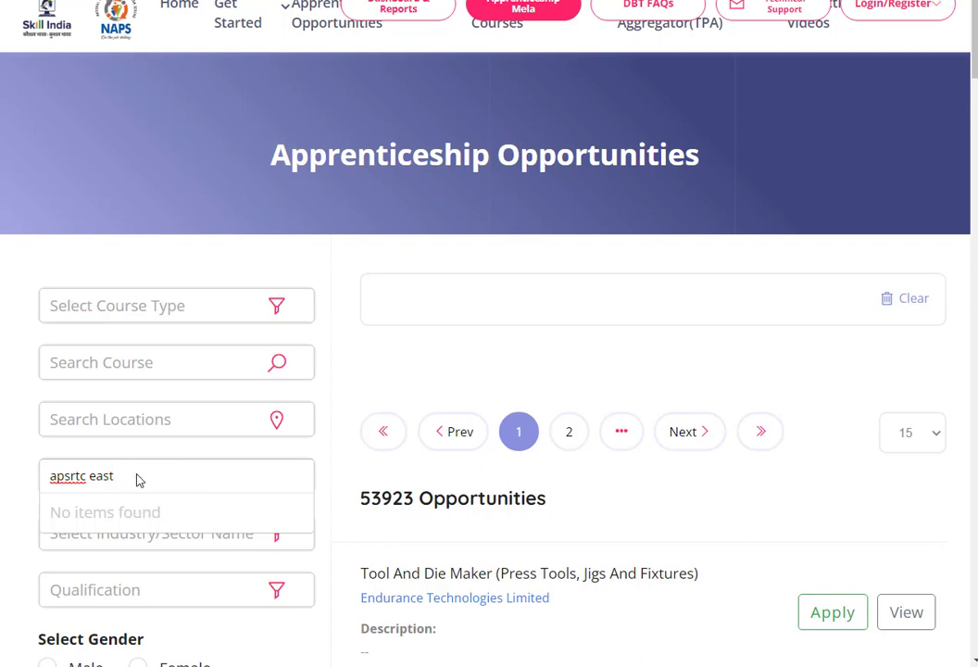
Filter the opportunities by the establishment Apsrtc, Gannavaram and check the Electrician listing's posting date.
{"action": "left_click_drag", "start_coordinate": [135, 476], "coordinate": [89, 475]}
{"action": "key", "text": "BackSpace"}
{"action": "left_click", "coordinate": [126, 527]}
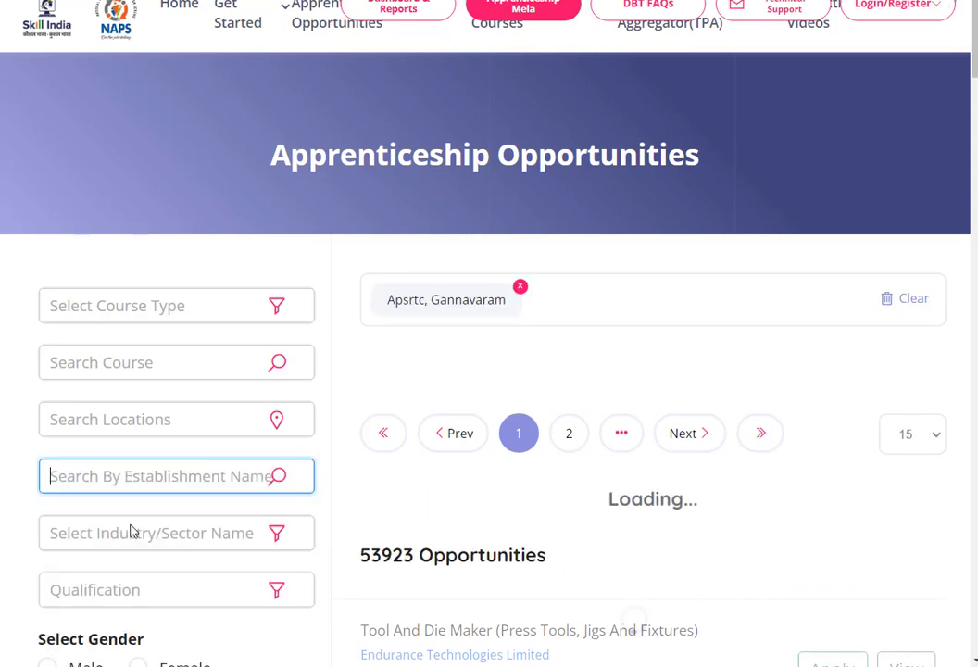
{"action": "scroll", "coordinate": [1, 393], "scroll_direction": "down", "scroll_amount": 5}
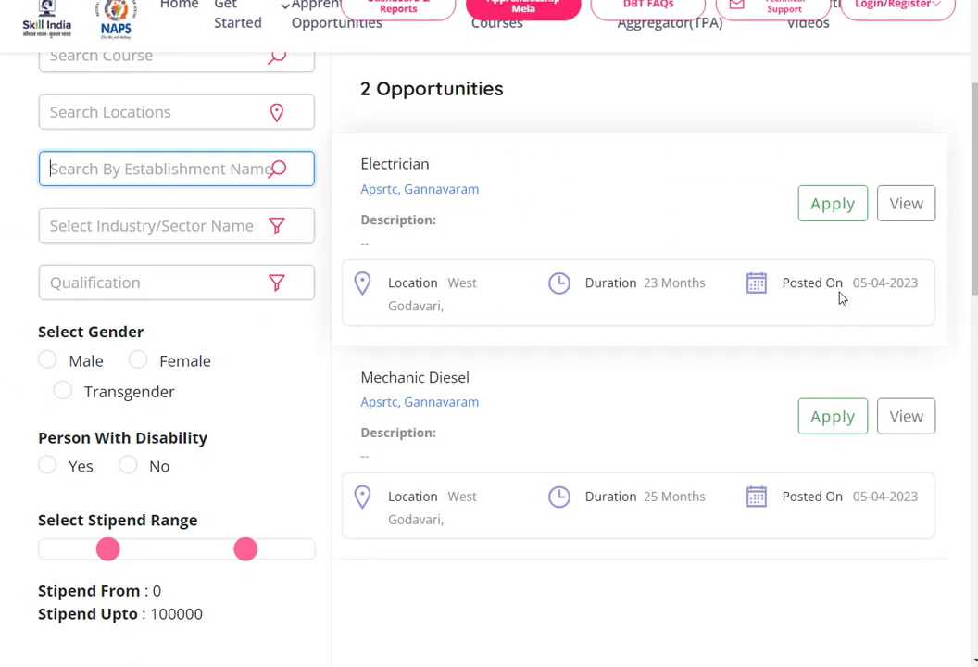
{"action": "left_click_drag", "start_coordinate": [854, 283], "coordinate": [892, 289]}
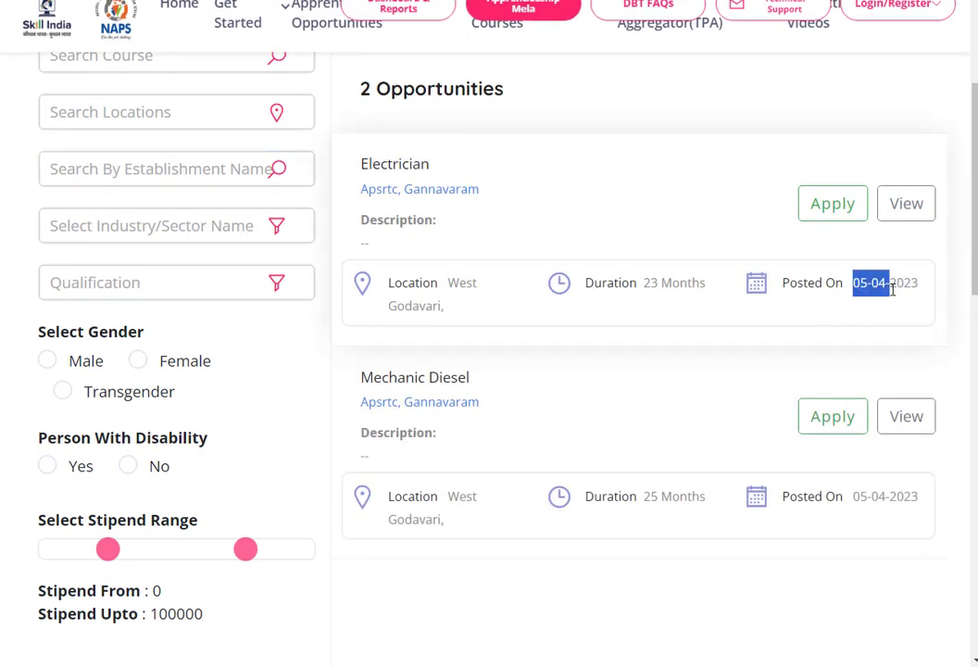
Search the establishments for "apsrtc" and filter the opportunities by APSRTC ANNAMAYYA.
{"action": "left_click", "coordinate": [163, 173]}
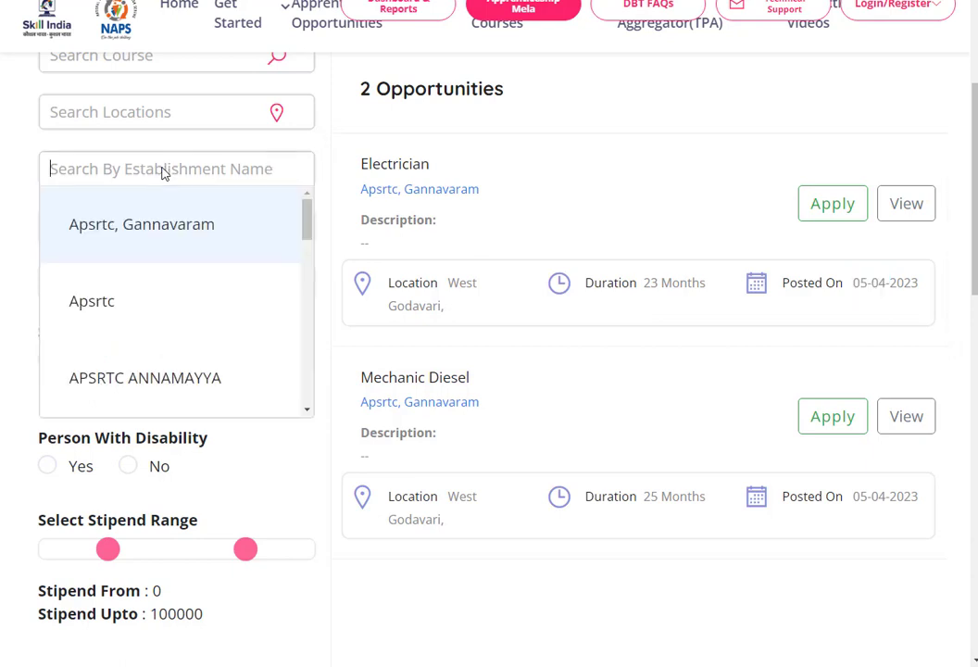
{"action": "type", "text": "apsrtc"}
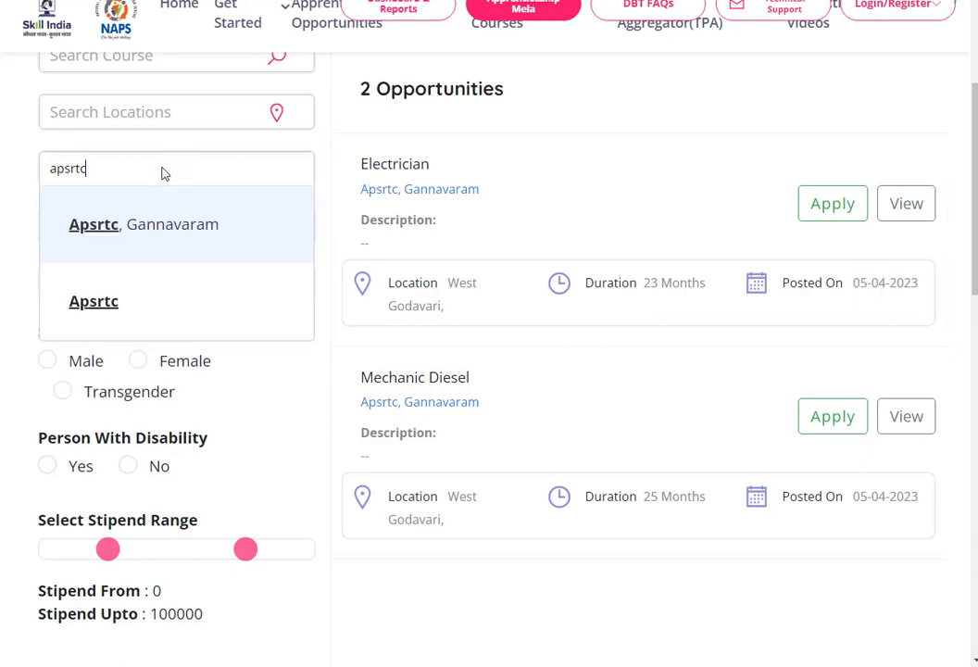
{"action": "scroll", "coordinate": [152, 257], "scroll_direction": "down", "scroll_amount": 2}
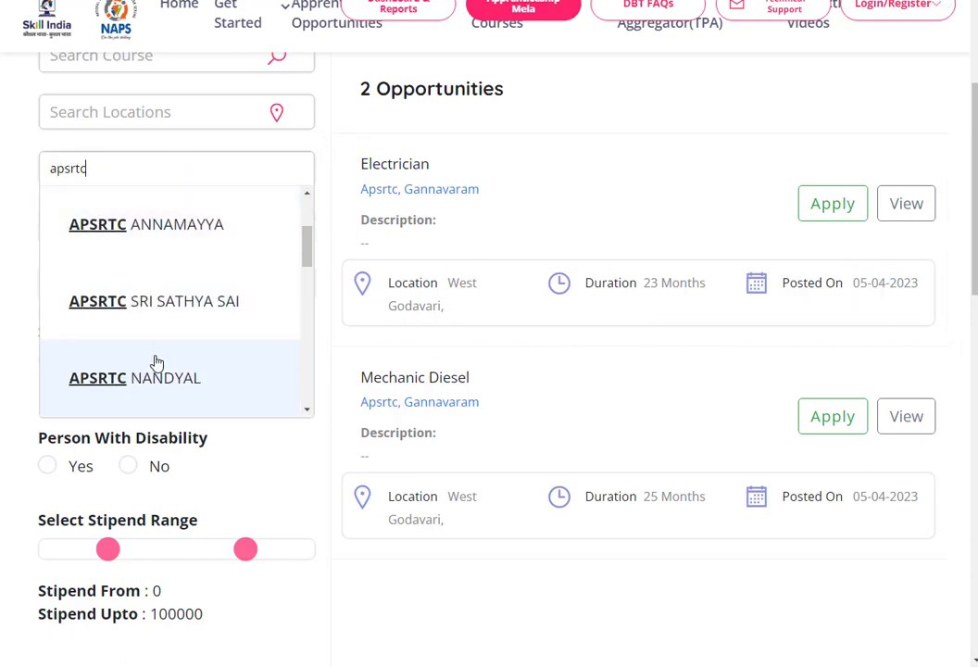
{"action": "scroll", "coordinate": [155, 361], "scroll_direction": "down", "scroll_amount": 1}
{"action": "scroll", "coordinate": [168, 236], "scroll_direction": "up", "scroll_amount": 1}
{"action": "left_click", "coordinate": [167, 236]}
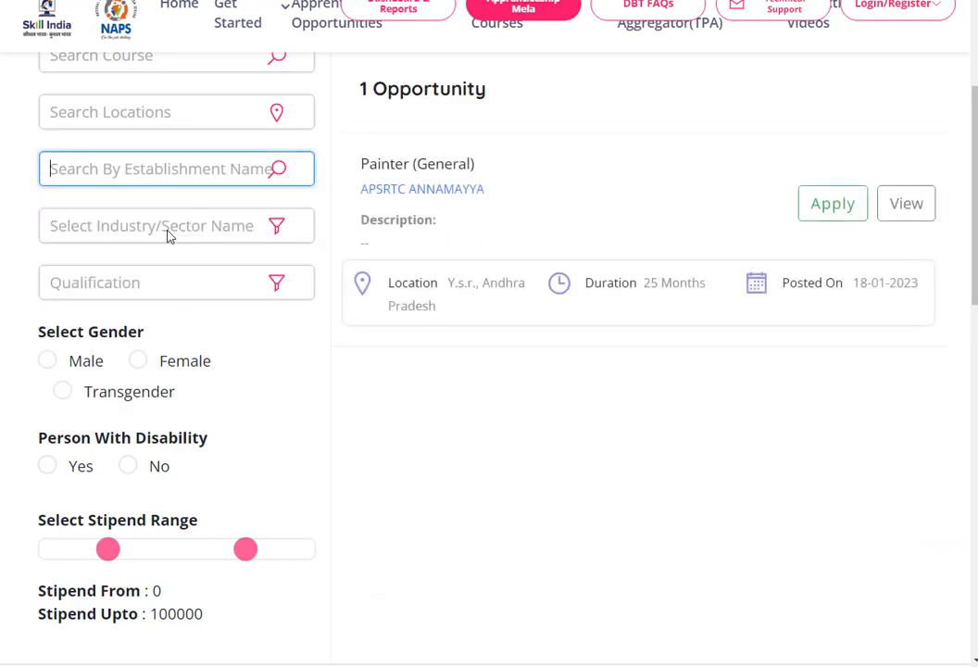
Search the establishments for "apsrtc" again and filter the opportunities by APSRTC TIRUPATHI DISTRICT.
{"action": "left_click", "coordinate": [144, 177]}
{"action": "type", "text": "apstyc"}
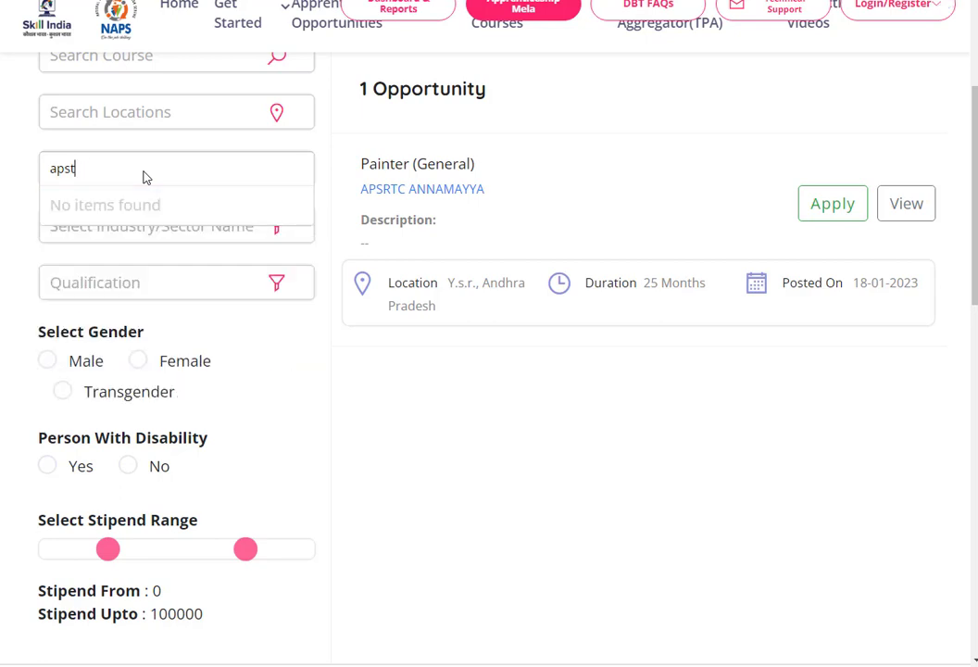
{"action": "key", "text": "BackSpace"}
{"action": "type", "text": "rtc"}
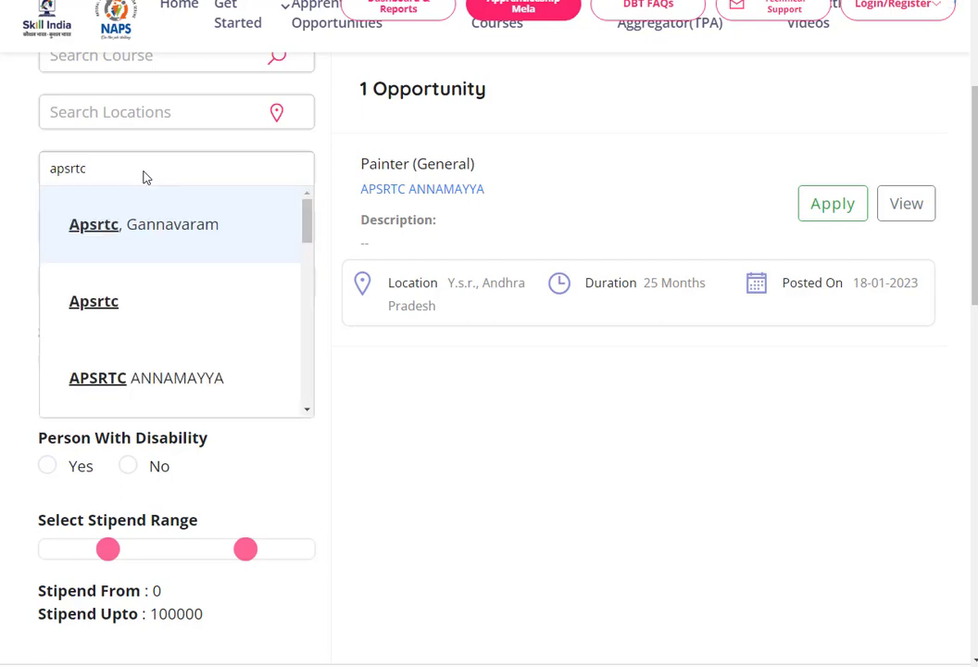
{"action": "scroll", "coordinate": [167, 428], "scroll_direction": "down", "scroll_amount": 2}
{"action": "scroll", "coordinate": [158, 194], "scroll_direction": "down", "scroll_amount": 2}
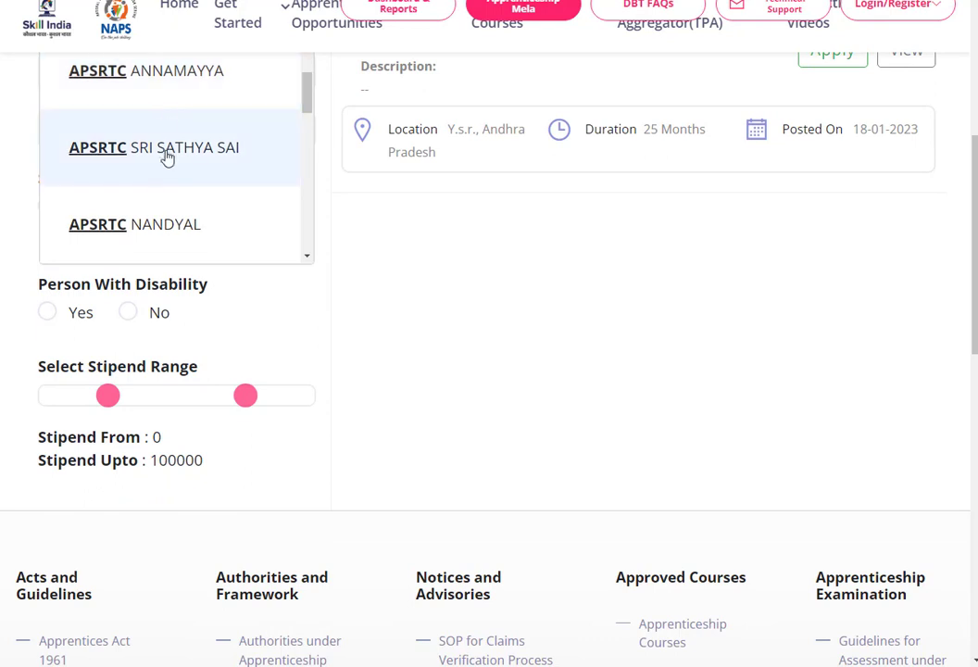
{"action": "scroll", "coordinate": [171, 204], "scroll_direction": "down", "scroll_amount": 3}
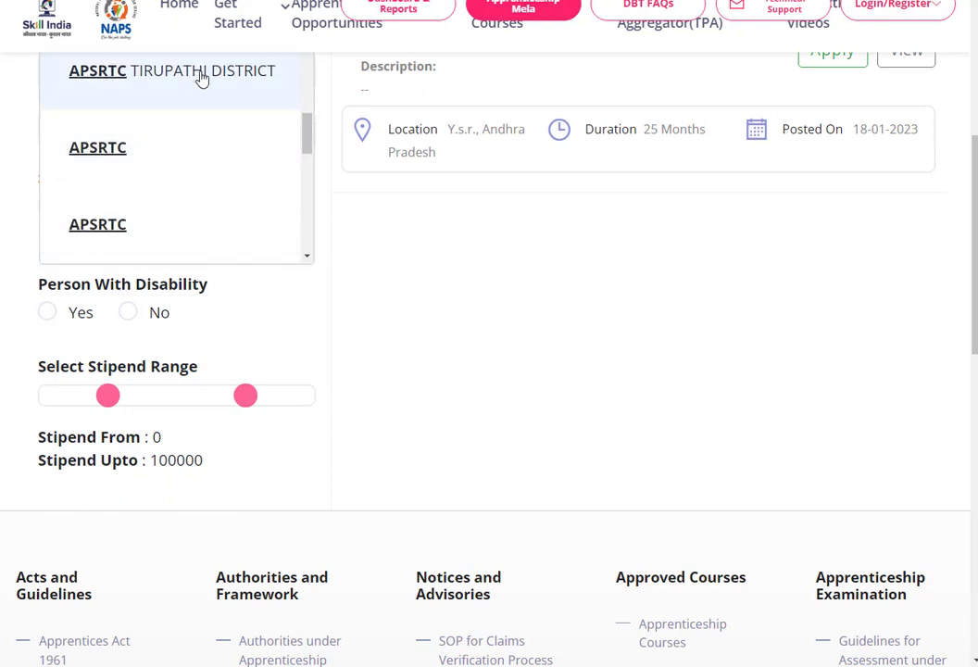
{"action": "left_click", "coordinate": [202, 80]}
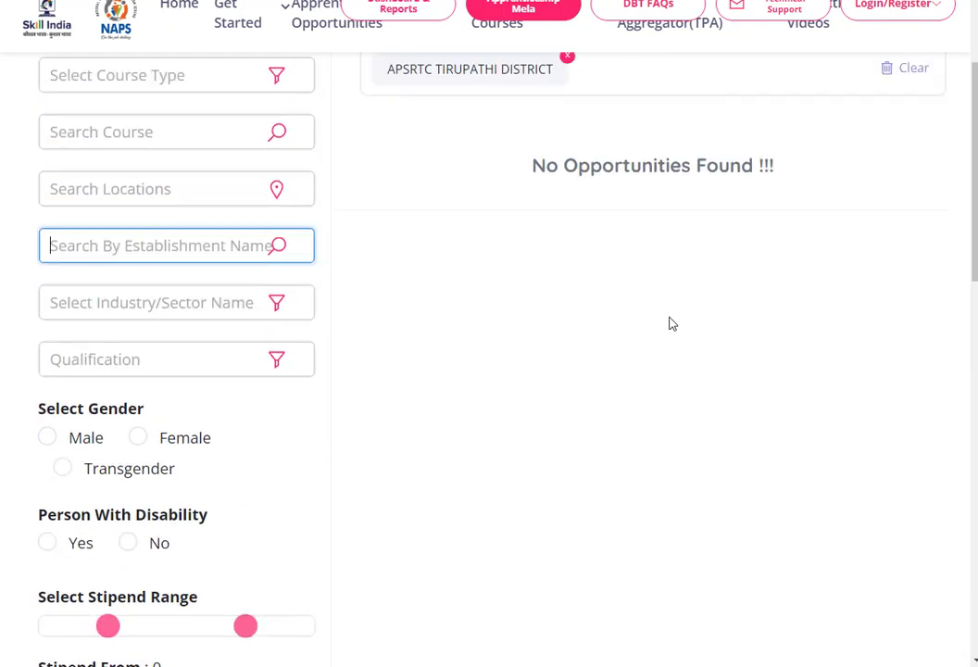
Switch the establishment filter to APSRTC SRI SATHYA SAI by searching for "apsrtc".
{"action": "left_click", "coordinate": [168, 256]}
{"action": "type", "text": "aps"}
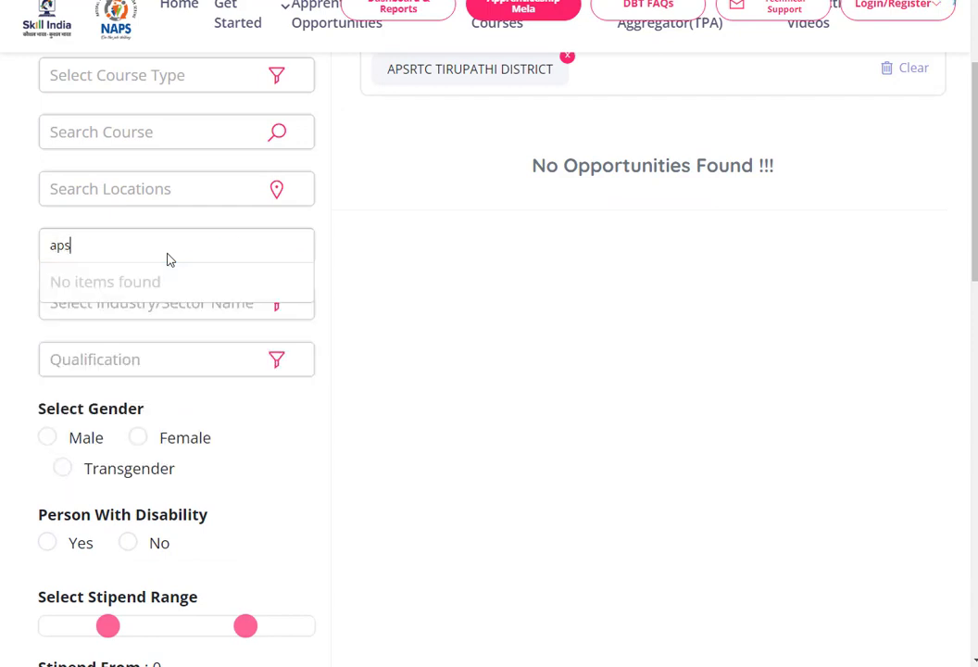
{"action": "type", "text": "rtc"}
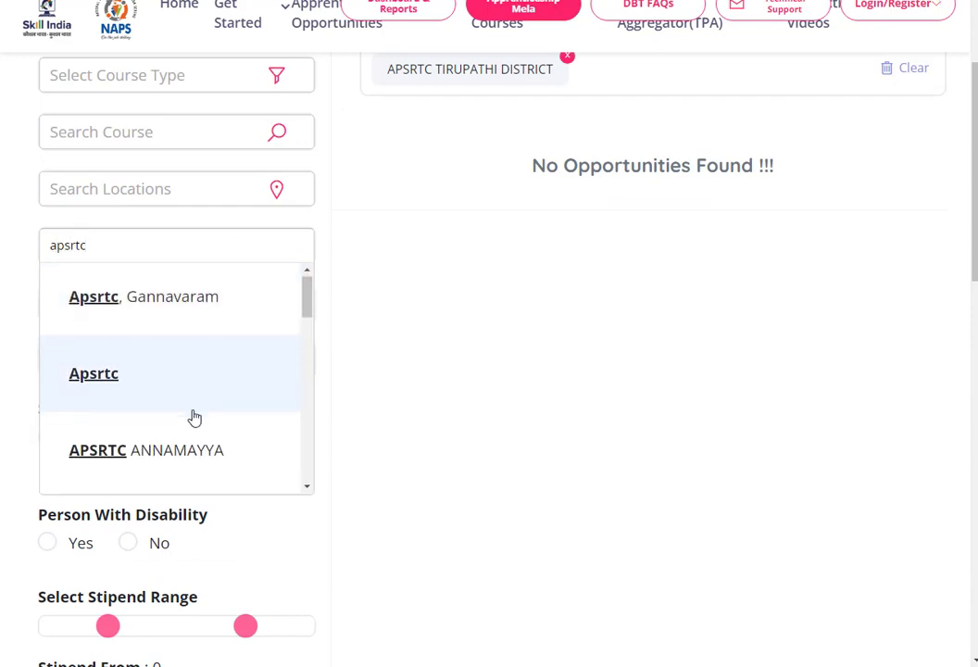
{"action": "scroll", "coordinate": [193, 418], "scroll_direction": "down", "scroll_amount": 2}
{"action": "left_click", "coordinate": [191, 397]}
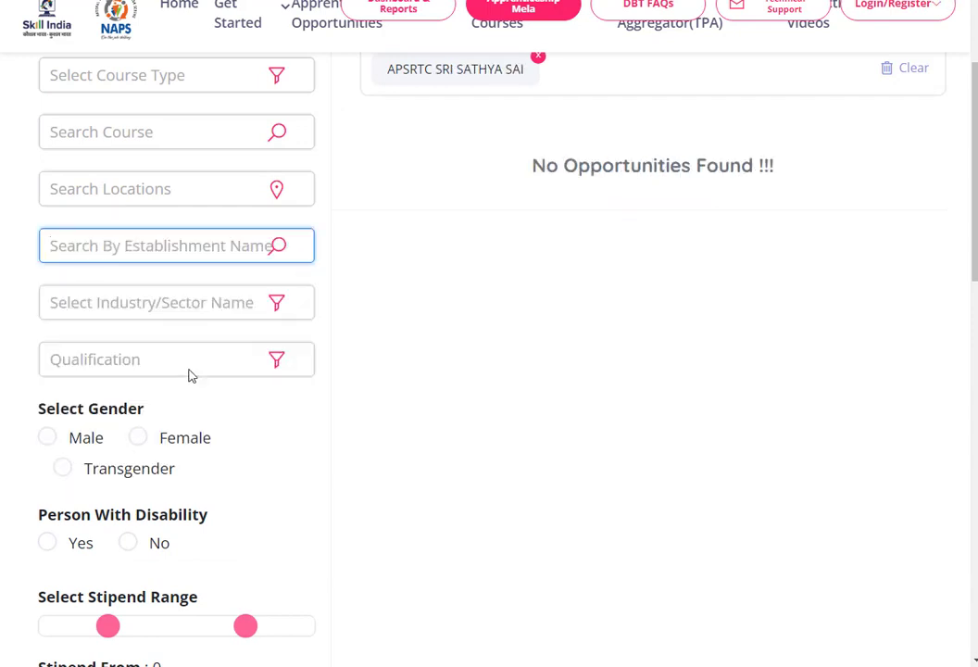
Search the establishments for "apsrtc" and switch the opportunity filter to APSRTC ANNAMAYYA.
{"action": "left_click", "coordinate": [127, 245]}
{"action": "type", "text": "apsrt"}
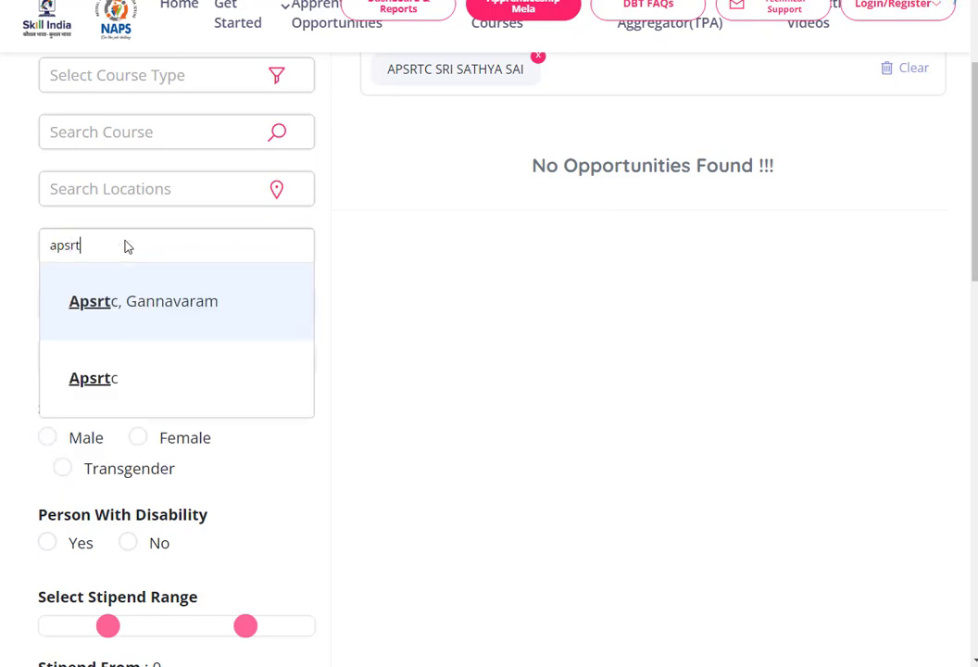
{"action": "type", "text": "c"}
{"action": "scroll", "coordinate": [130, 307], "scroll_direction": "down", "scroll_amount": 2}
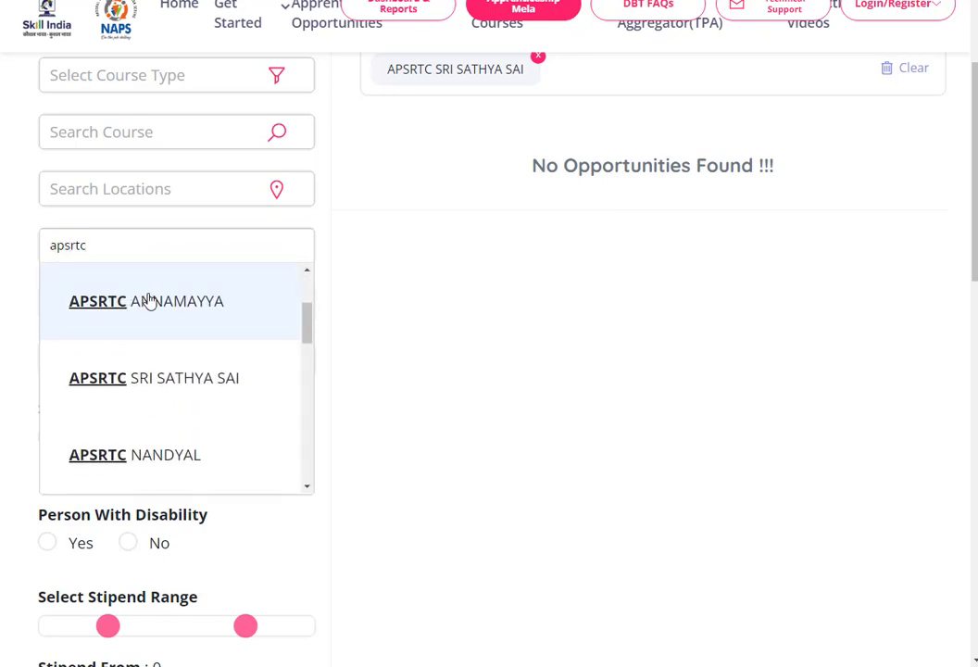
{"action": "left_click", "coordinate": [150, 302]}
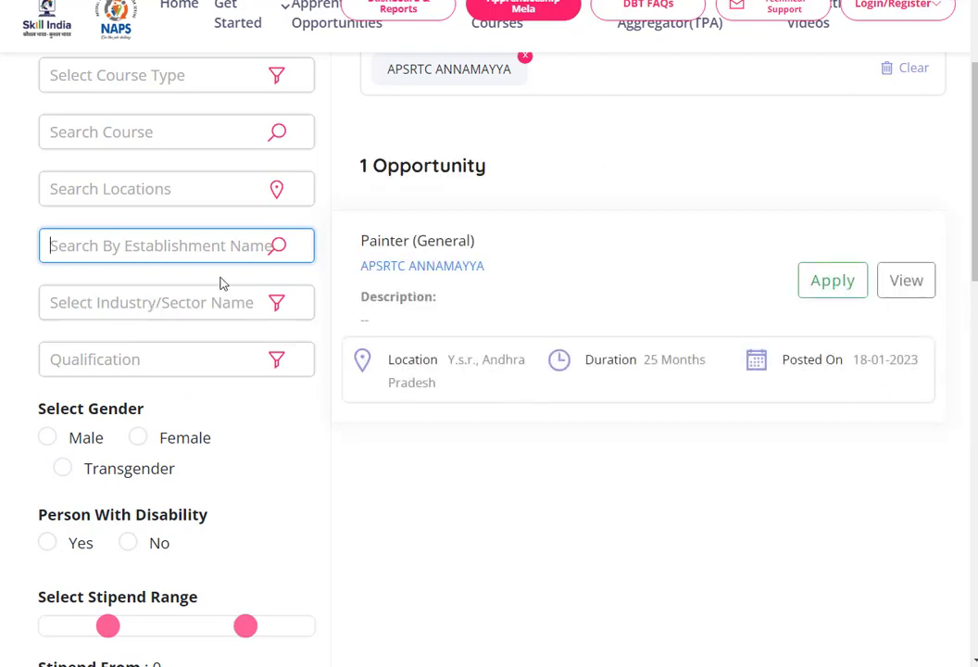
Search the establishments for "apsrtc" and filter the opportunities by APSRTC NANDYAL.
{"action": "left_click", "coordinate": [105, 257]}
{"action": "type", "text": "apsrtc"}
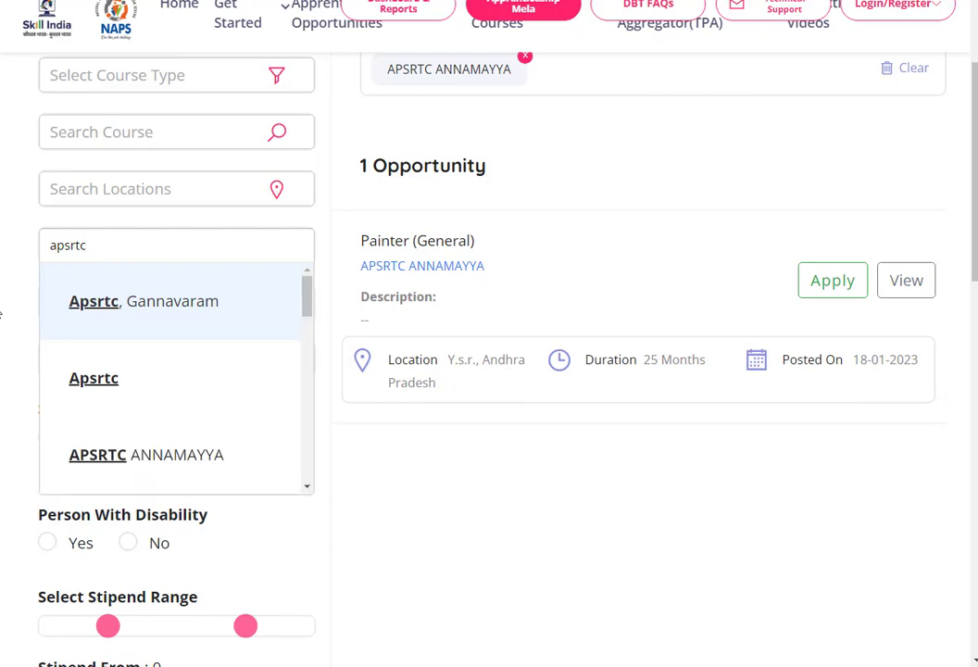
{"action": "scroll", "coordinate": [123, 398], "scroll_direction": "down", "scroll_amount": 3}
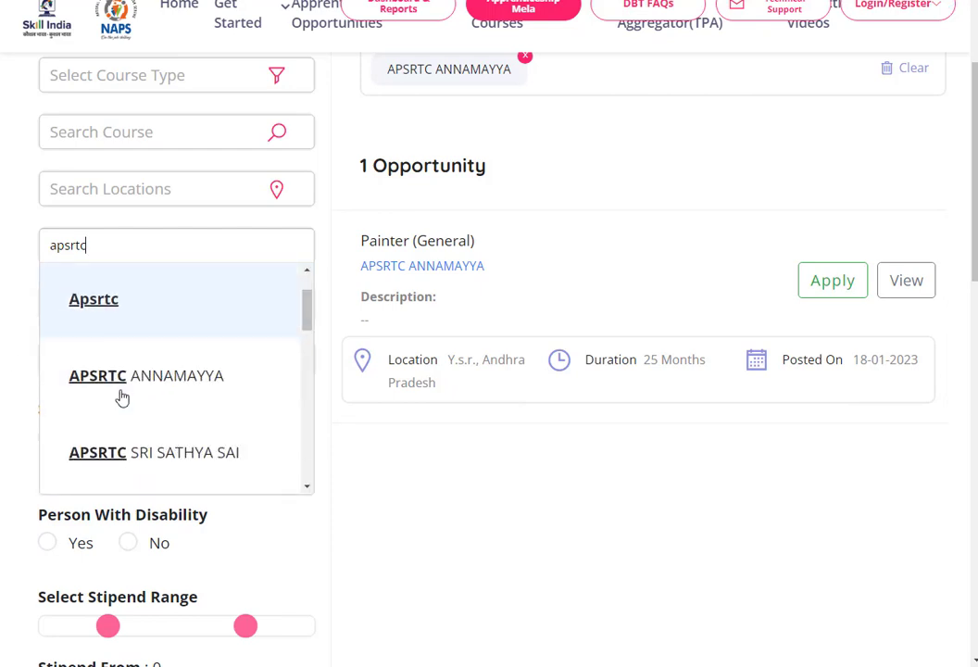
{"action": "left_click", "coordinate": [122, 397]}
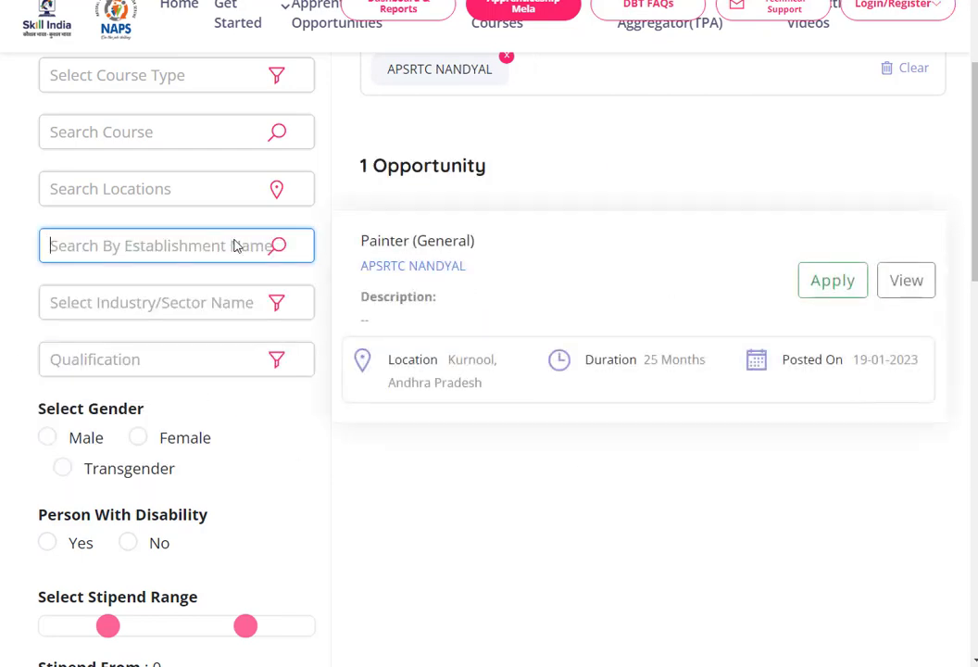
Filter the opportunities by APSRTC GUNTUR using the establishment search "apsrtc" and check the listing's posting date.
{"action": "type", "text": "apsrtc"}
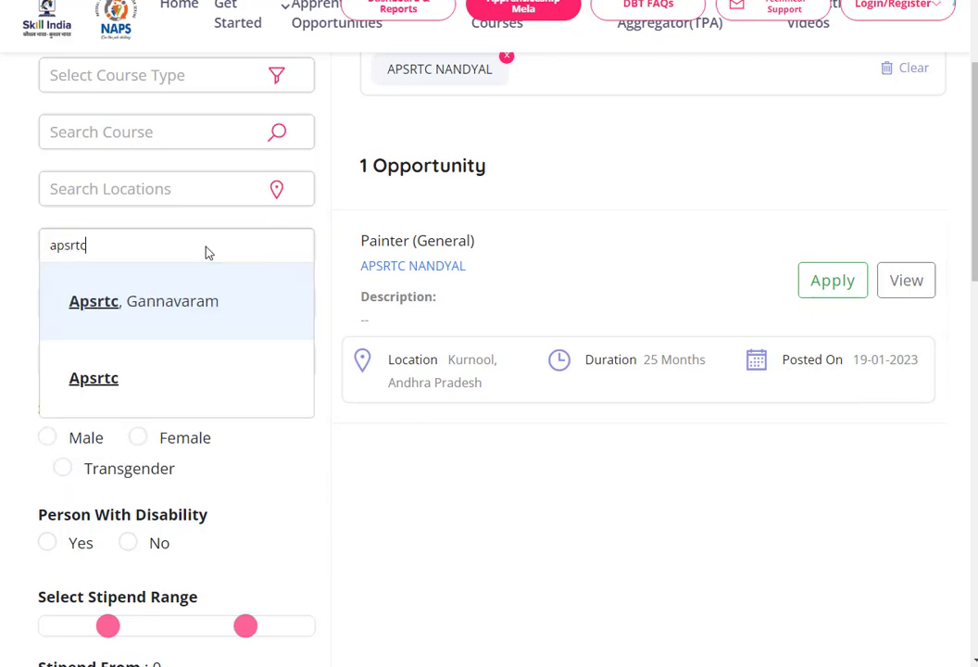
{"action": "scroll", "coordinate": [159, 399], "scroll_direction": "down", "scroll_amount": 3}
{"action": "scroll", "coordinate": [159, 400], "scroll_direction": "up", "scroll_amount": 1}
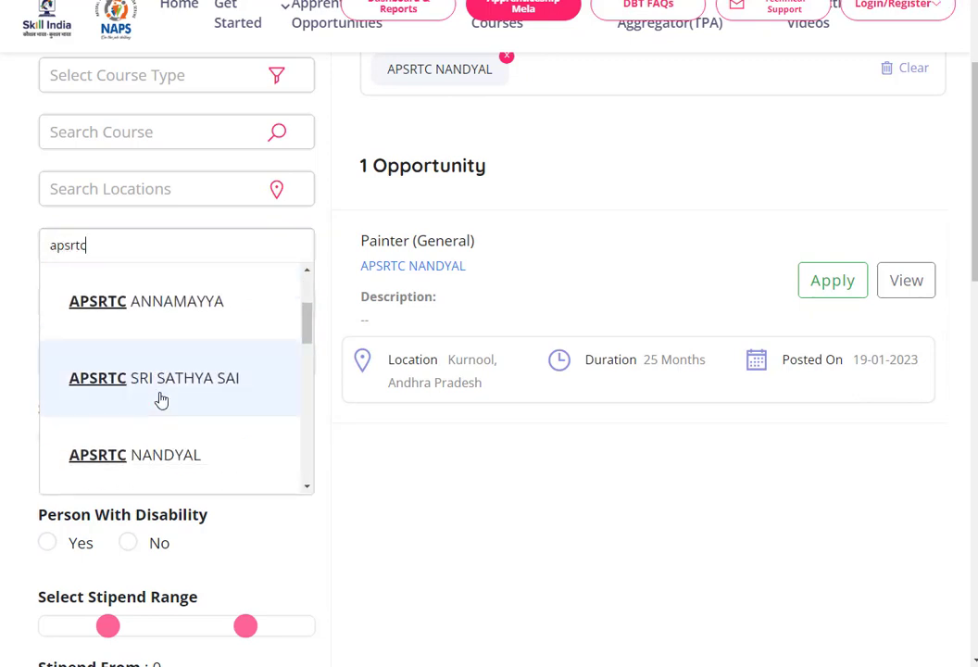
{"action": "scroll", "coordinate": [161, 400], "scroll_direction": "down", "scroll_amount": 2}
{"action": "scroll", "coordinate": [161, 399], "scroll_direction": "down", "scroll_amount": 4}
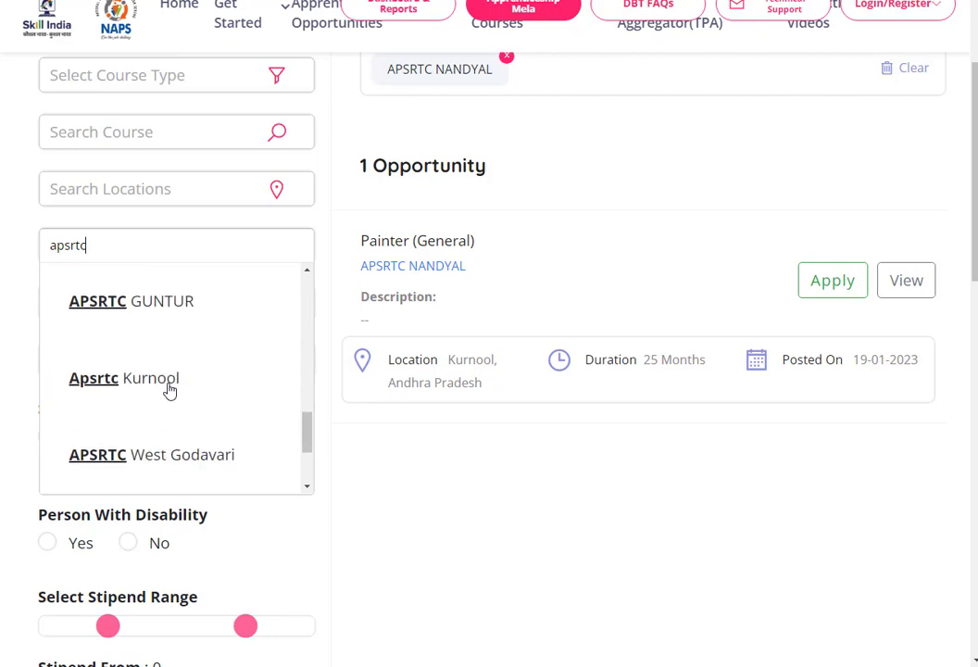
{"action": "left_click", "coordinate": [171, 325]}
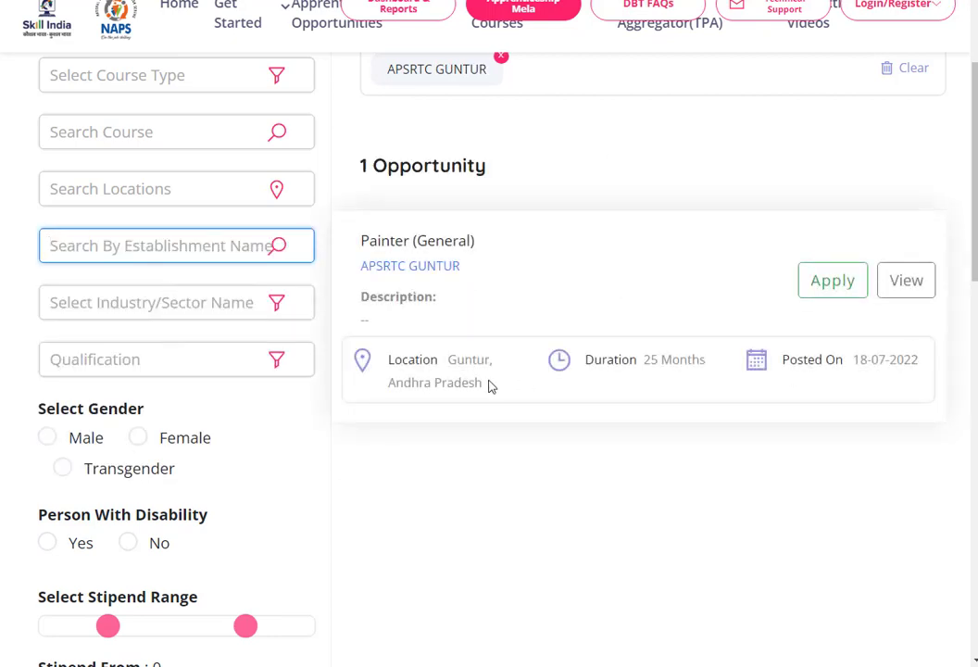
{"action": "left_click_drag", "start_coordinate": [854, 360], "coordinate": [917, 378]}
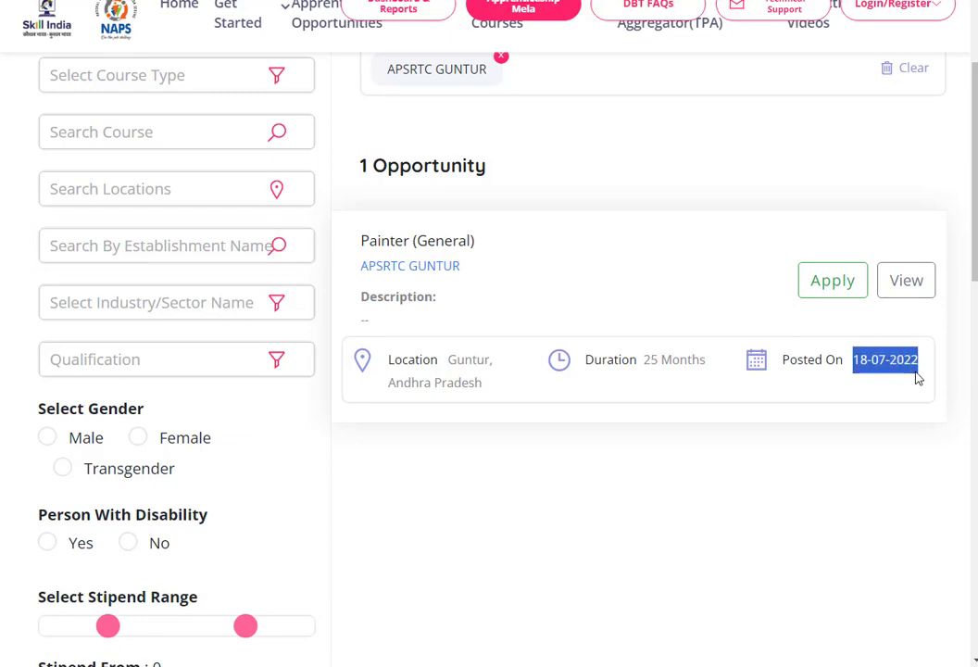
Open the details of the APSRTC GUNTUR Painter (General) listing and check its number of openings and opportunity name.
{"action": "left_click", "coordinate": [907, 281]}
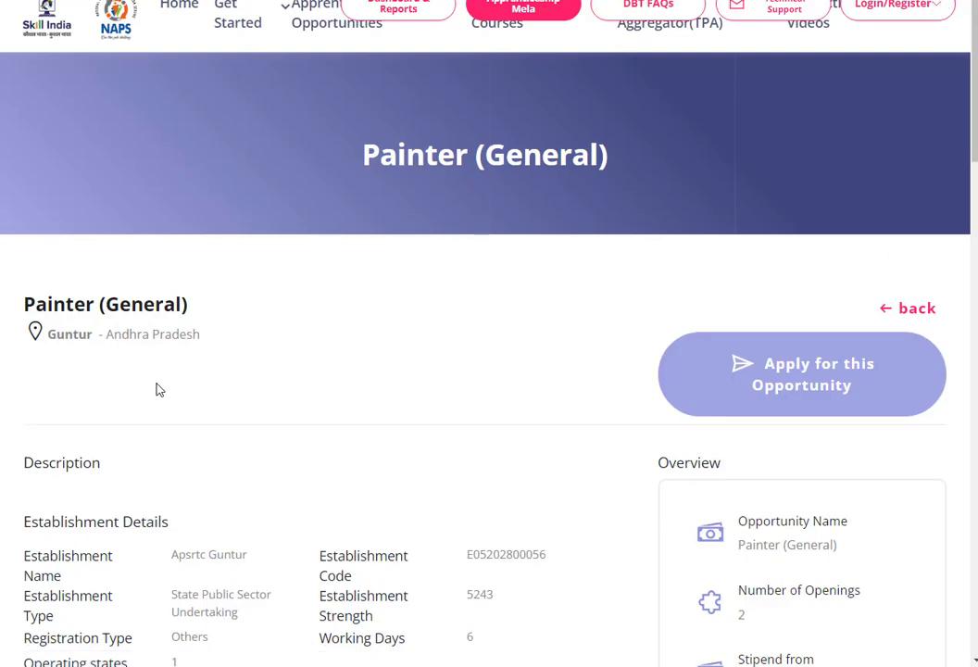
{"action": "scroll", "coordinate": [156, 390], "scroll_direction": "down", "scroll_amount": 4}
{"action": "left_click_drag", "start_coordinate": [779, 247], "coordinate": [725, 225]}
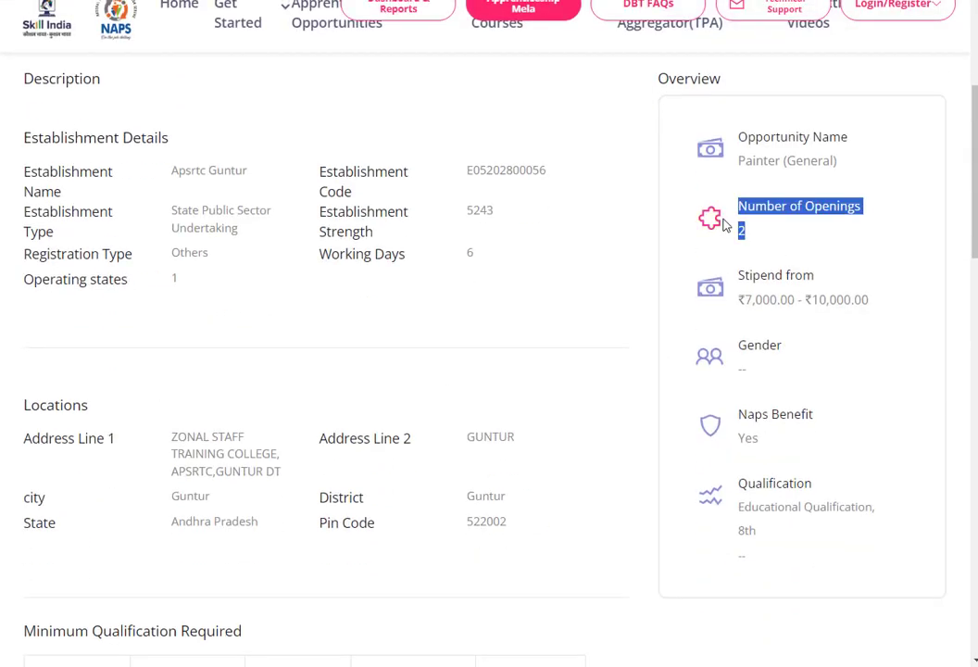
{"action": "scroll", "coordinate": [746, 245], "scroll_direction": "up", "scroll_amount": 1}
{"action": "double_click", "coordinate": [753, 239]}
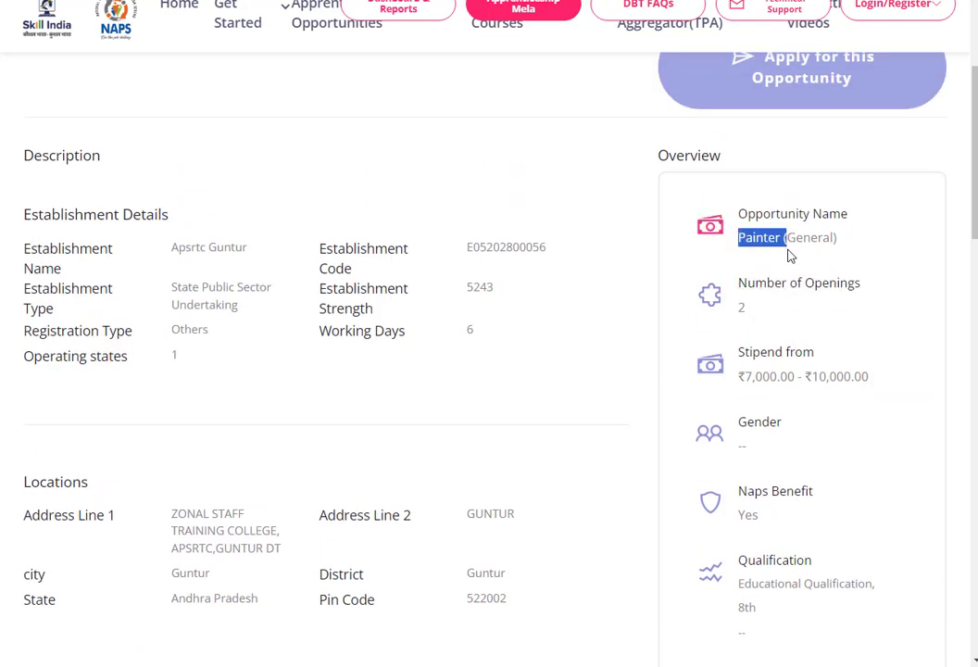
Review the Painter (General) opportunity's minimum qualification, course details and stipend range.
{"action": "scroll", "coordinate": [387, 443], "scroll_direction": "down", "scroll_amount": 5}
{"action": "double_click", "coordinate": [259, 378]}
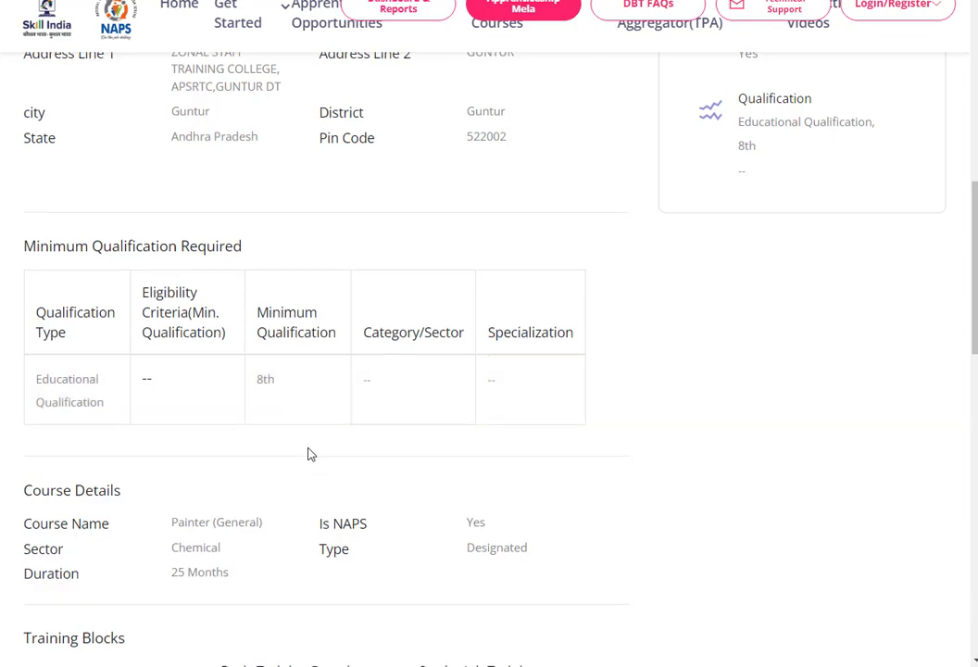
{"action": "scroll", "coordinate": [871, 399], "scroll_direction": "down", "scroll_amount": 3}
{"action": "scroll", "coordinate": [820, 196], "scroll_direction": "up", "scroll_amount": 4}
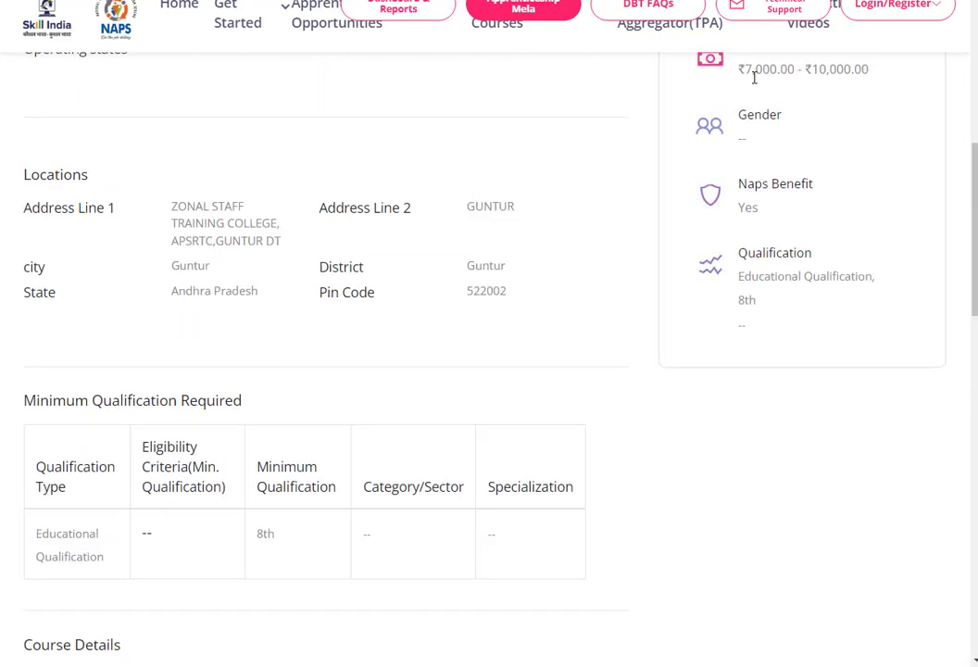
{"action": "left_click_drag", "start_coordinate": [754, 78], "coordinate": [851, 74]}
{"action": "scroll", "coordinate": [828, 223], "scroll_direction": "up", "scroll_amount": 2}
{"action": "triple_click", "coordinate": [787, 222]}
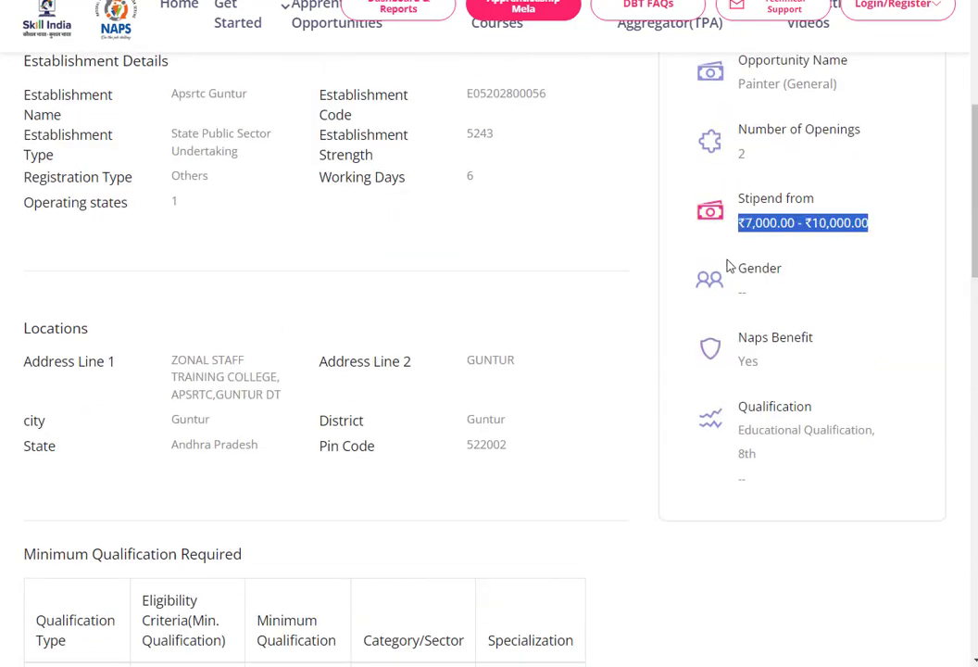
{"action": "scroll", "coordinate": [727, 267], "scroll_direction": "up", "scroll_amount": 3}
Return to the opportunities list and filter it by the establishment APSRTC West Godavari, found by searching for "apsrtc".
{"action": "key", "text": "alt+Left"}
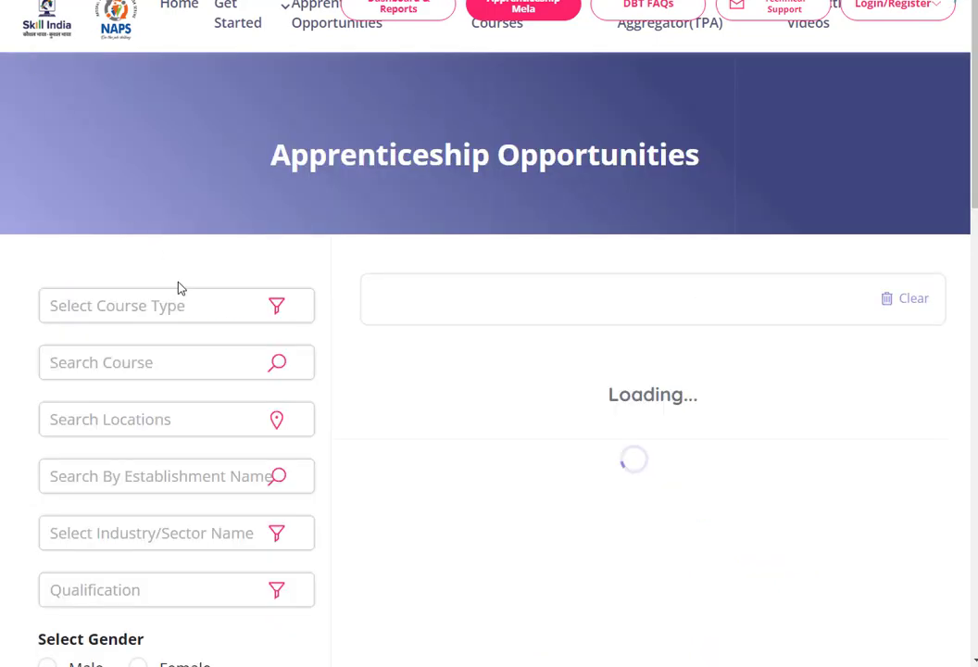
{"action": "left_click", "coordinate": [161, 483]}
{"action": "type", "text": "apsrtc"}
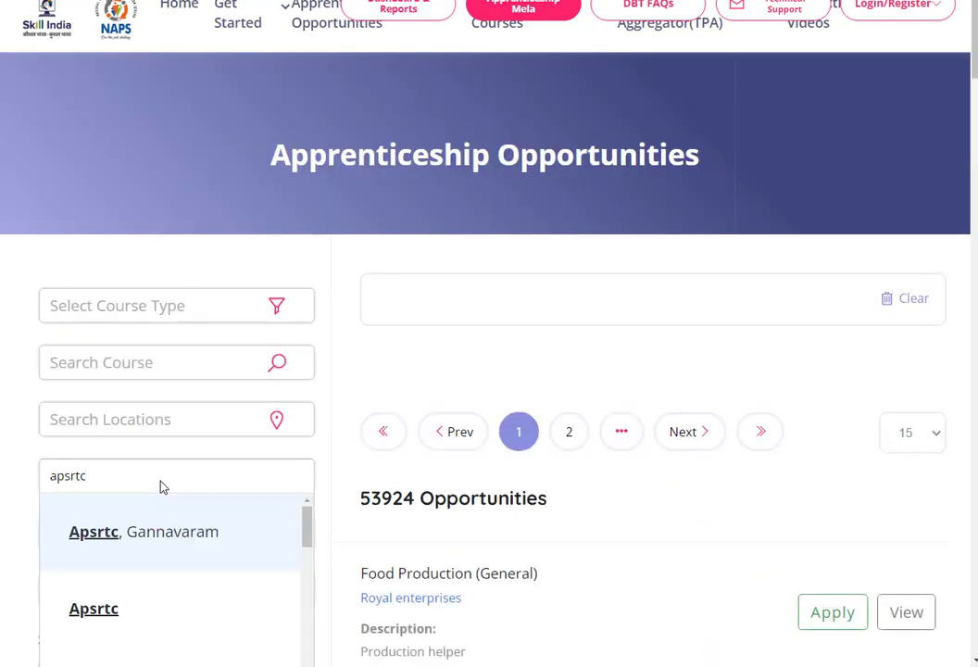
{"action": "scroll", "coordinate": [162, 483], "scroll_direction": "down", "scroll_amount": 5}
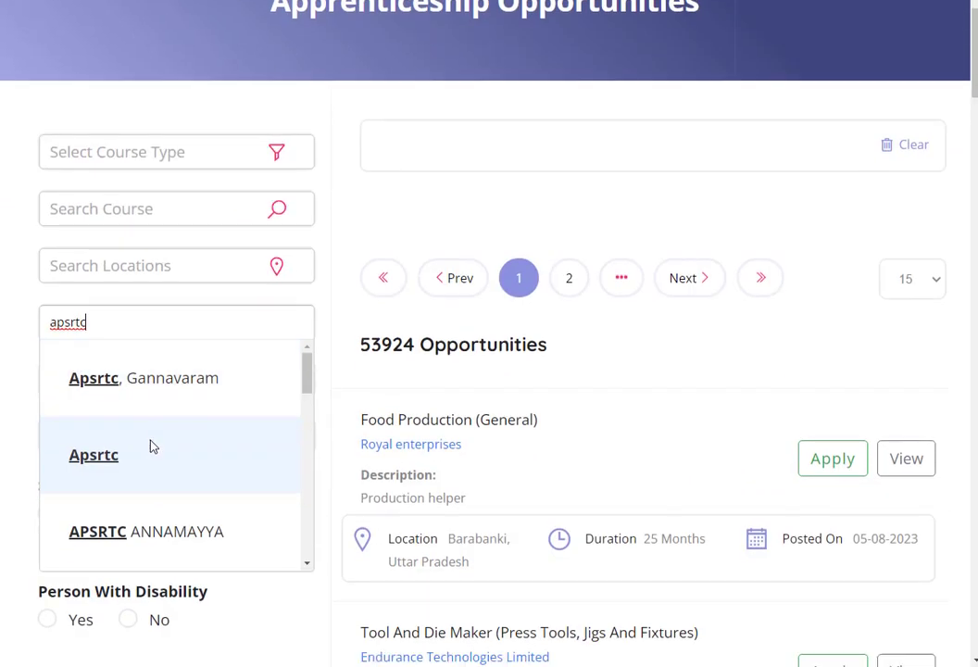
{"action": "scroll", "coordinate": [159, 407], "scroll_direction": "up", "scroll_amount": 2}
{"action": "scroll", "coordinate": [194, 311], "scroll_direction": "down", "scroll_amount": 5}
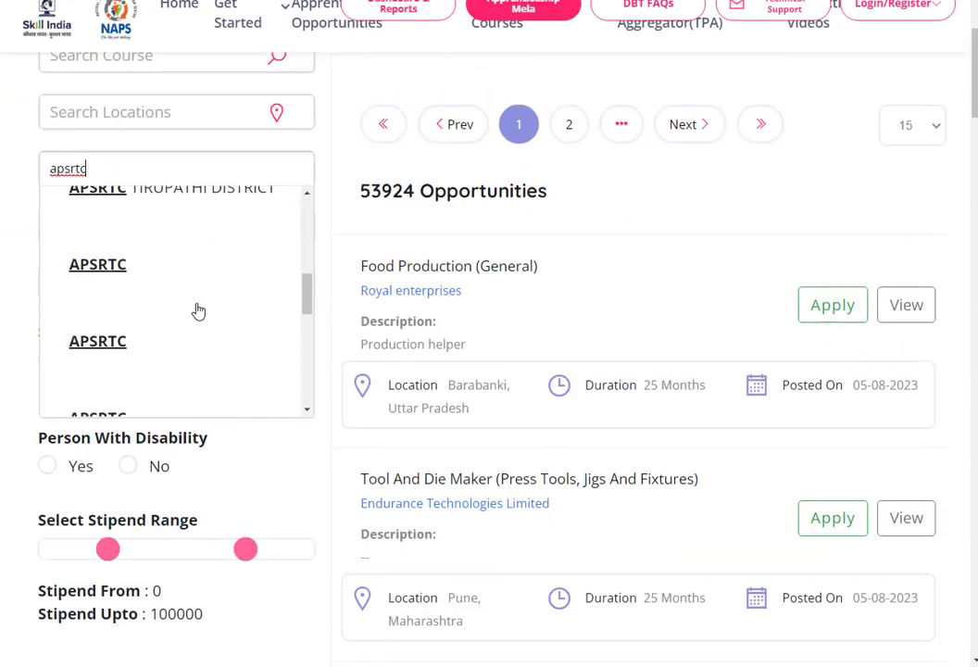
{"action": "scroll", "coordinate": [198, 311], "scroll_direction": "up", "scroll_amount": 3}
{"action": "left_click", "coordinate": [185, 381]}
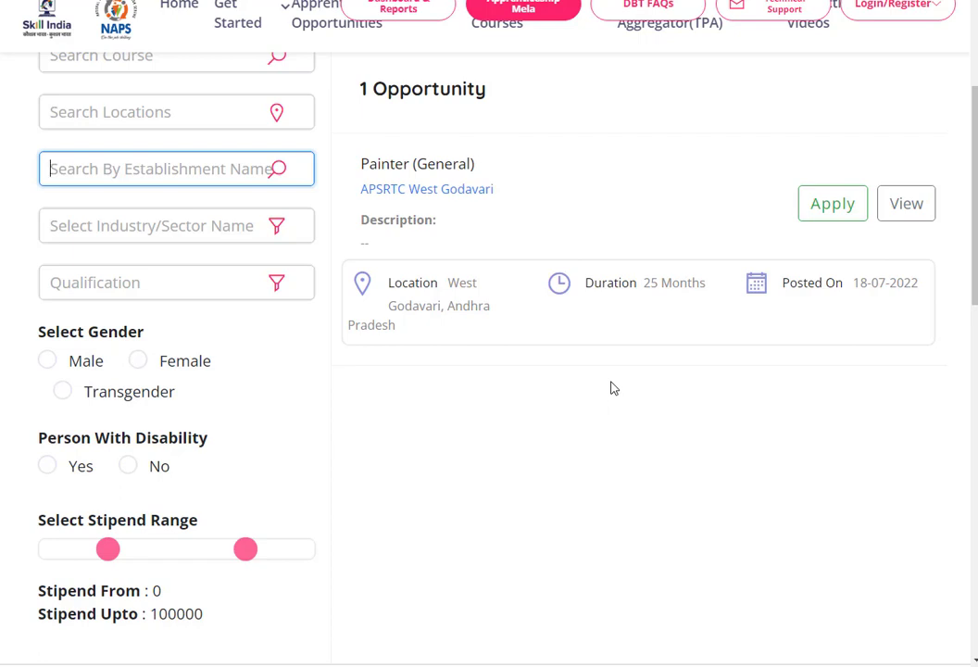
{"action": "scroll", "coordinate": [593, 380], "scroll_direction": "up", "scroll_amount": 3}
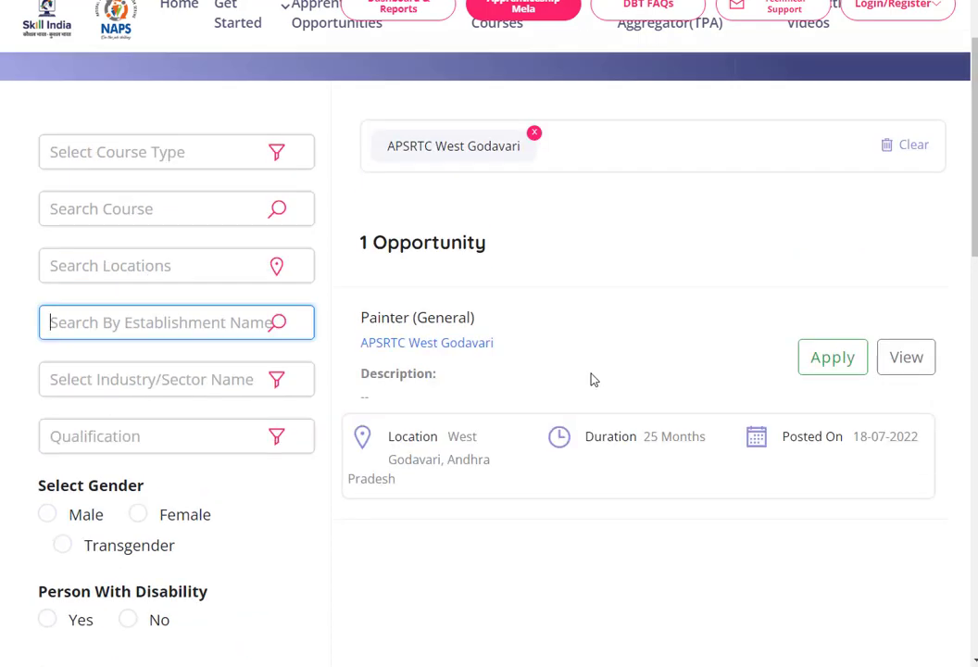